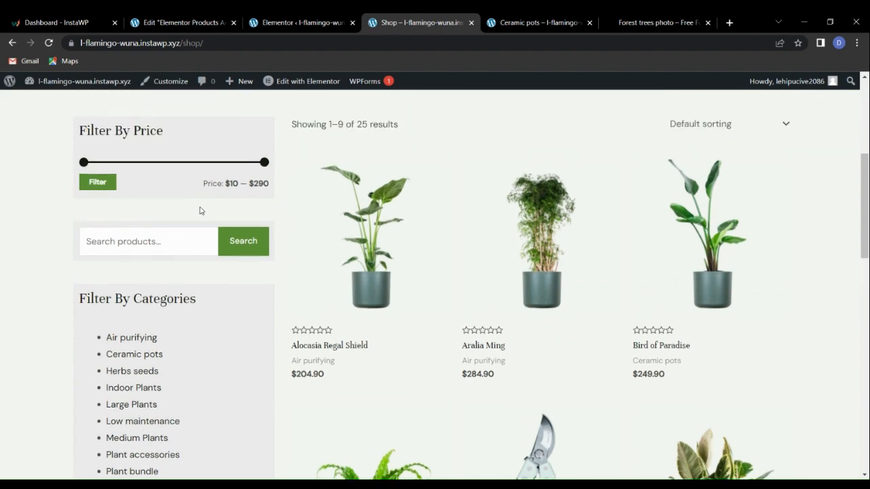
# - Lower the maximum of the shop's price filter to $180 and look over the page
pyautogui.moveTo(245, 166); pyautogui.dragTo(193, 163)
pyautogui.scroll(3, 310, 245)
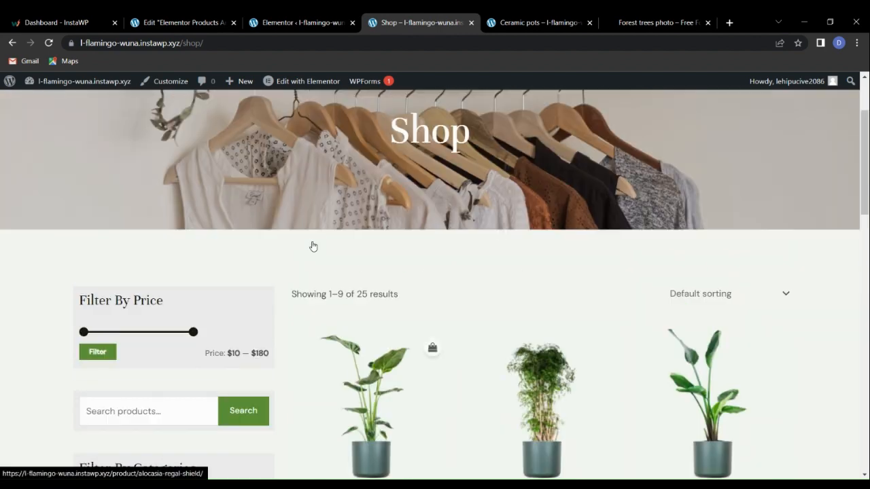
pyautogui.scroll(-4, 136, 228)
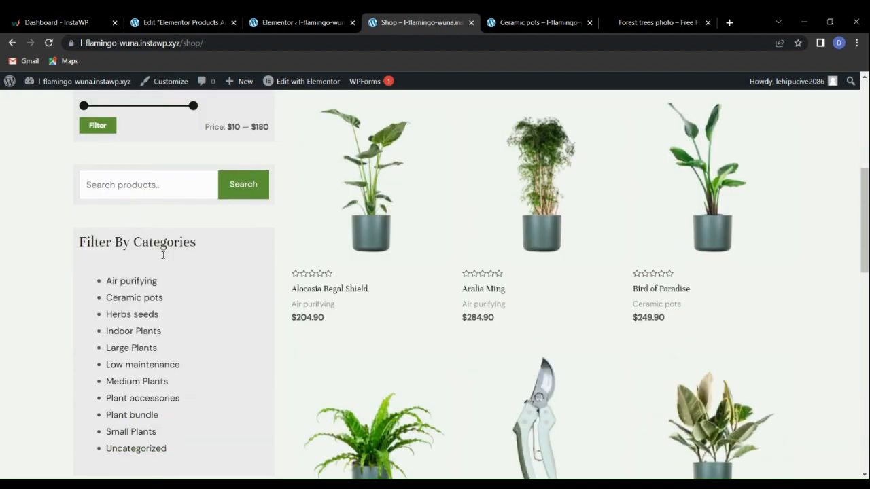
# - Filter the shop by the Air purifying category and look through its products
pyautogui.scroll(-1, 136, 237)
pyautogui.click(130, 225)
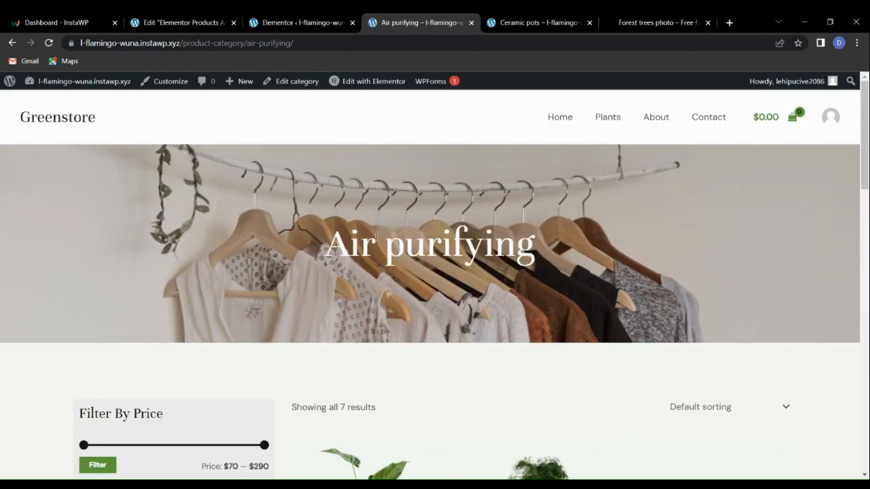
pyautogui.scroll(-5, 378, 237)
pyautogui.scroll(-2, 195, 292)
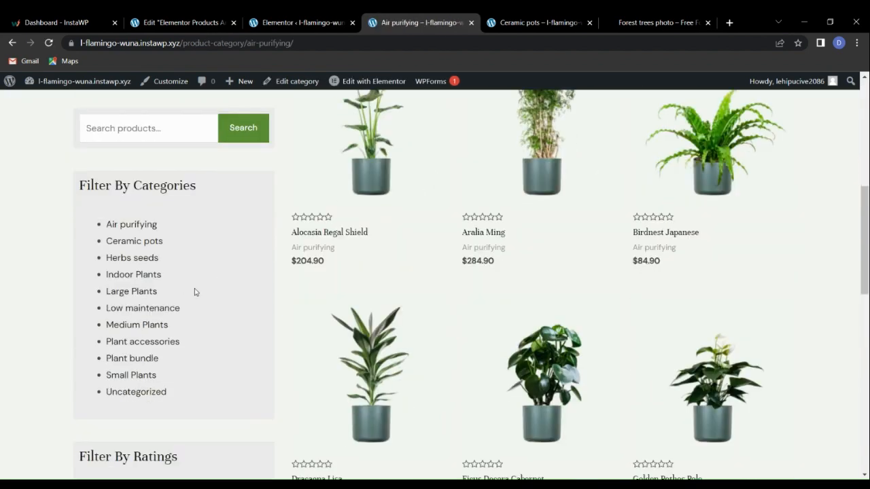
# - Switch the category filter to Indoor Plants and examine the archive page's banner, filters and product grid
pyautogui.click(112, 274)
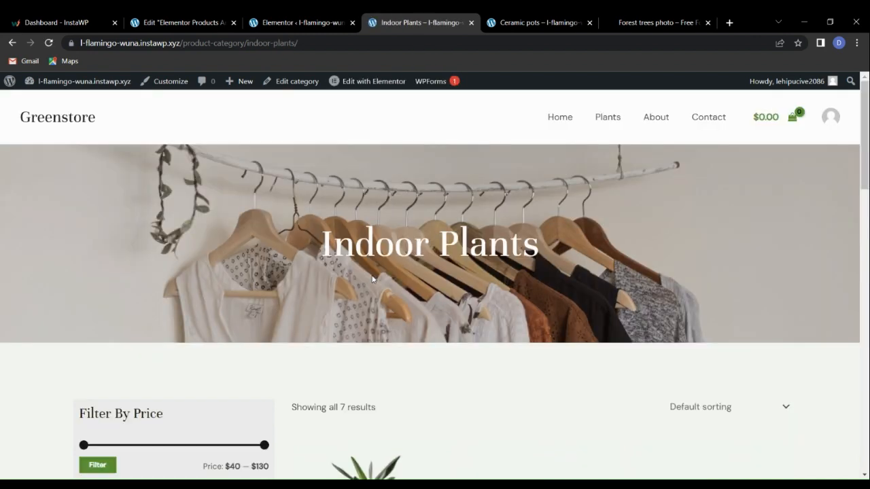
pyautogui.scroll(-5, 397, 280)
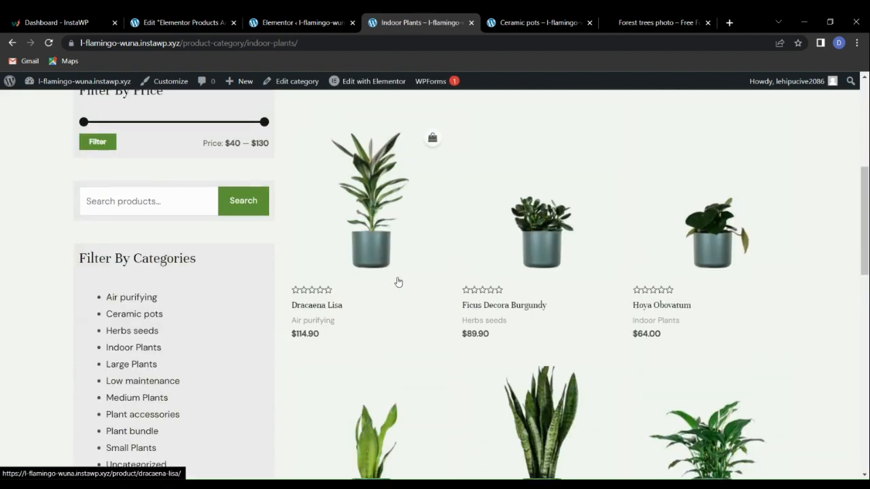
pyautogui.scroll(3, 398, 281)
pyautogui.scroll(-3, 398, 281)
pyautogui.scroll(5, 398, 282)
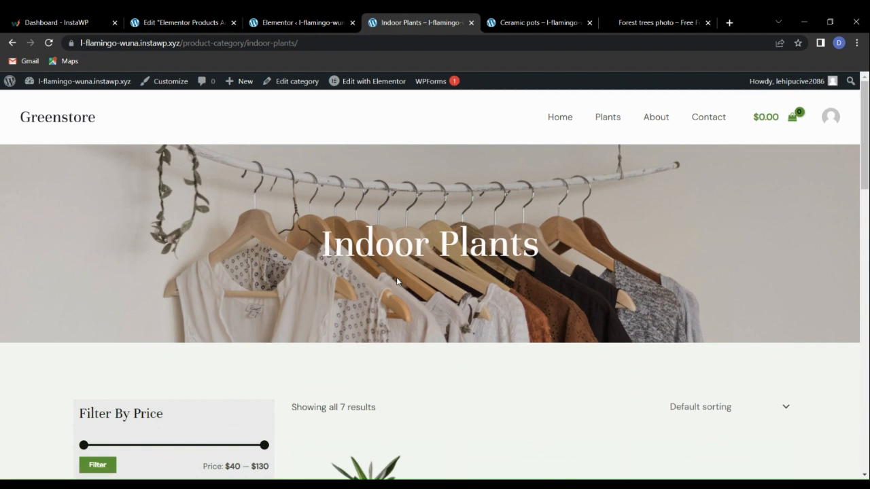
pyautogui.scroll(-3, 399, 282)
pyautogui.scroll(4, 398, 282)
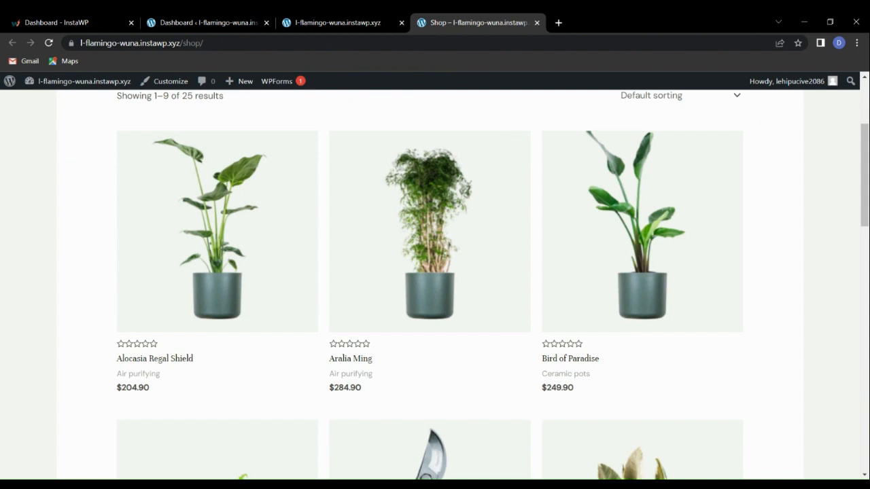
# - Examine the default shop page's header area and first product row
pyautogui.scroll(3, 299, 267)
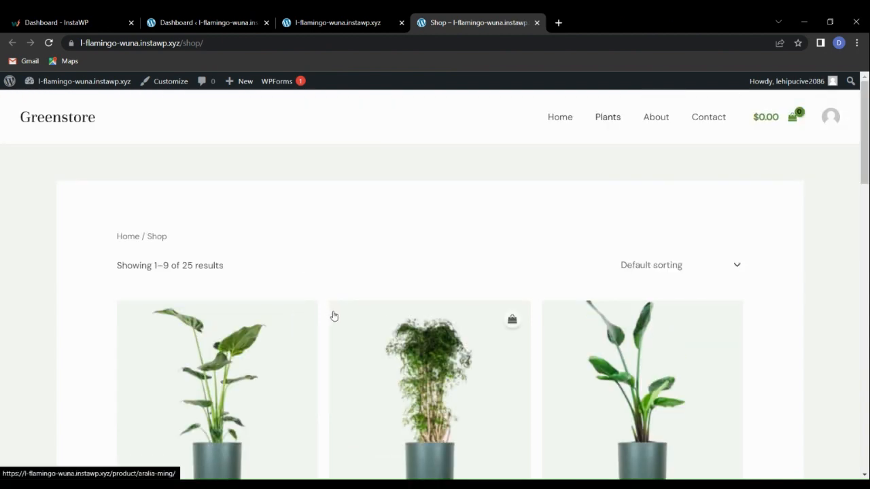
pyautogui.scroll(-3, 407, 326)
pyautogui.scroll(3, 408, 301)
# - Open the Greenstore home page and look through its sections down to the customer testimonials
pyautogui.click(561, 121)
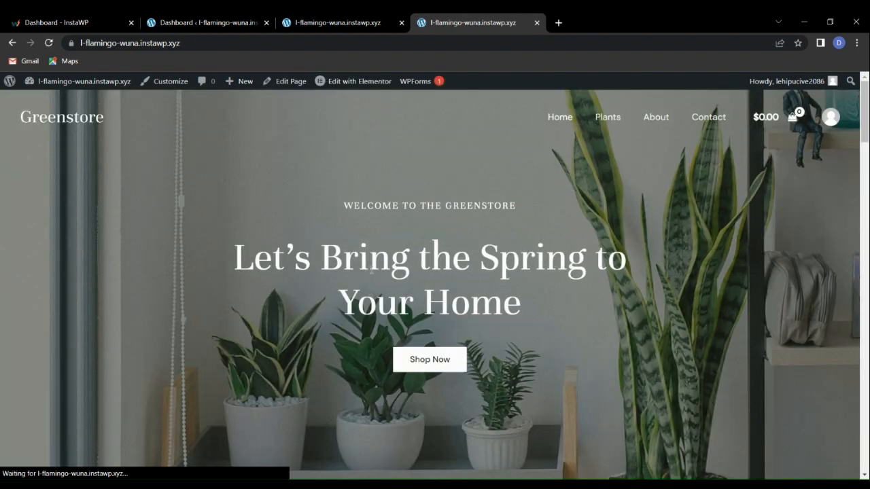
pyautogui.scroll(-5, 370, 273)
pyautogui.scroll(-20, 371, 273)
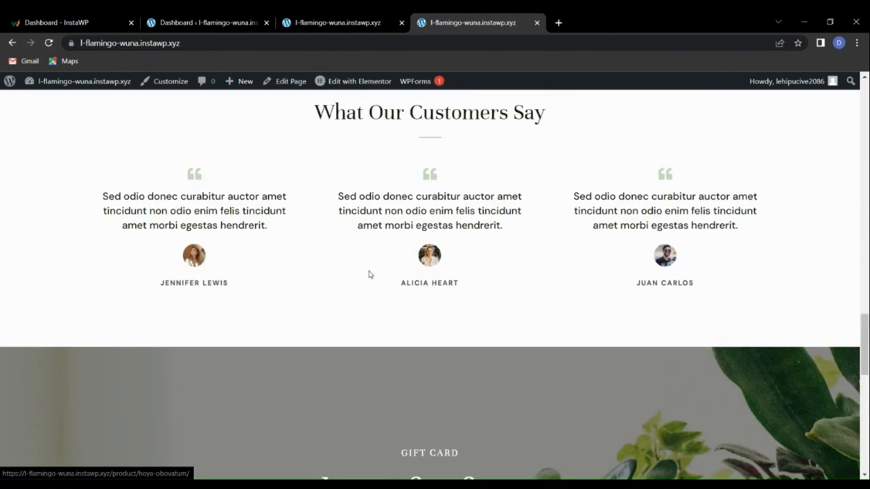
pyautogui.scroll(13, 369, 274)
pyautogui.scroll(10, 368, 278)
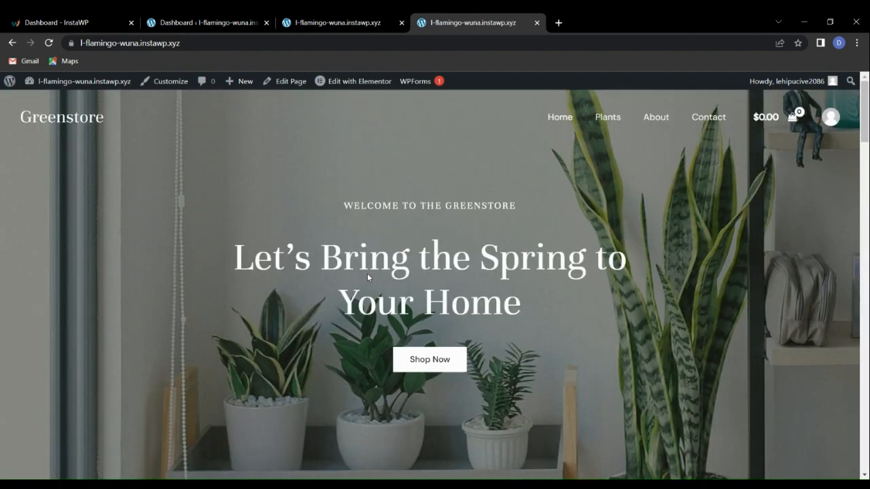
# - Close the extra home page tab and open the store from the WordPress dashboard in a new tab
pyautogui.click(335, 18)
pyautogui.click(462, 21)
pyautogui.click(537, 22)
pyautogui.click(229, 18)
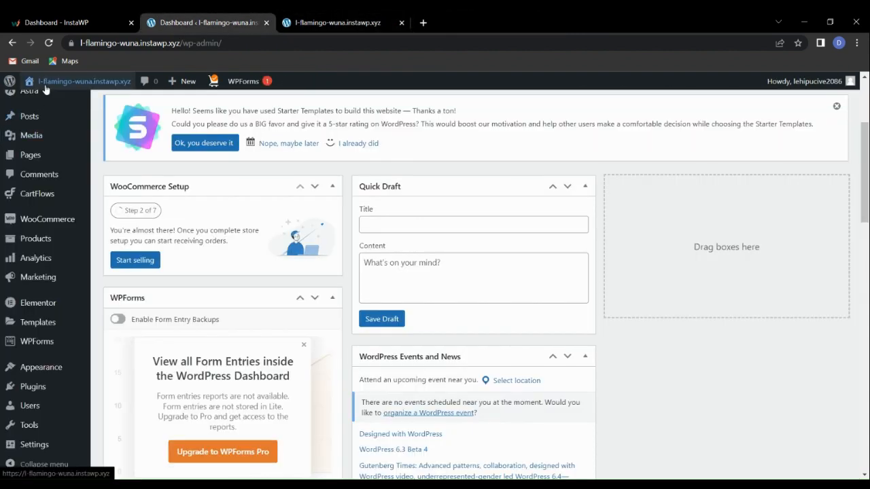
pyautogui.rightClick(41, 115)
pyautogui.click(75, 123)
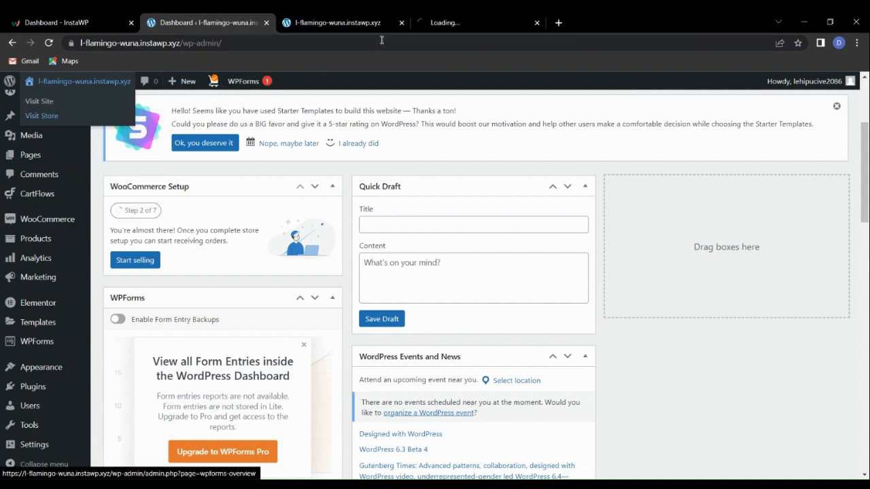
pyautogui.click(457, 19)
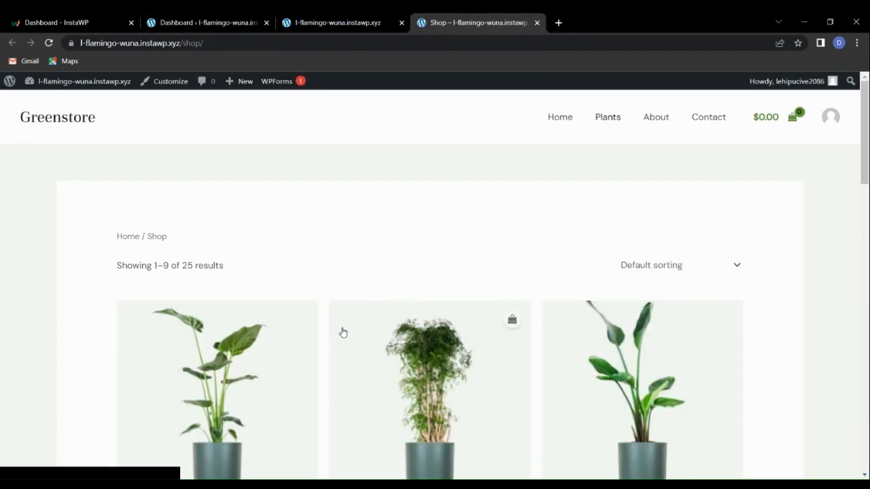
# - Examine the layout of the default shop page and its product grid
pyautogui.scroll(-3, 338, 327)
pyautogui.scroll(3, 326, 326)
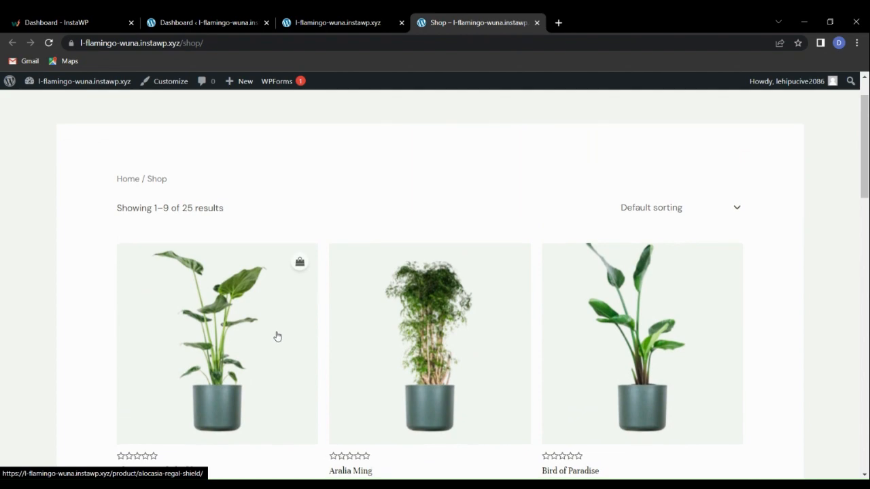
pyautogui.scroll(-3, 276, 336)
pyautogui.scroll(2, 439, 226)
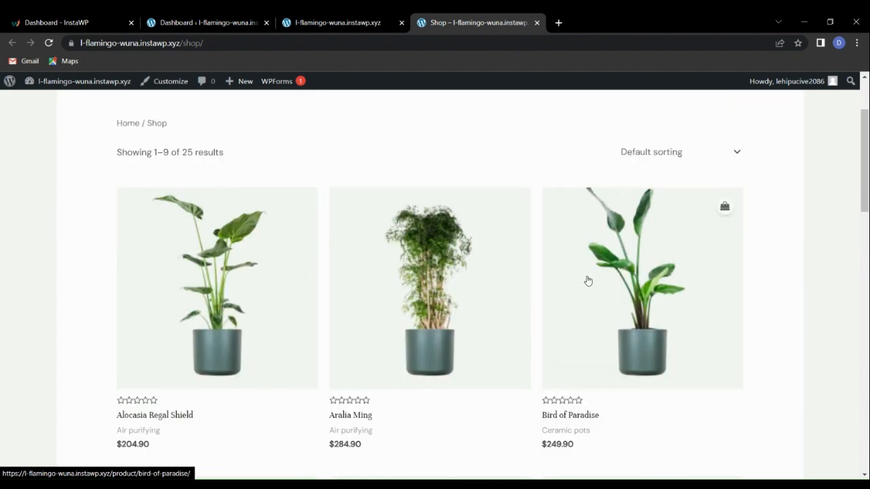
pyautogui.scroll(2, 469, 292)
pyautogui.scroll(-10, 385, 297)
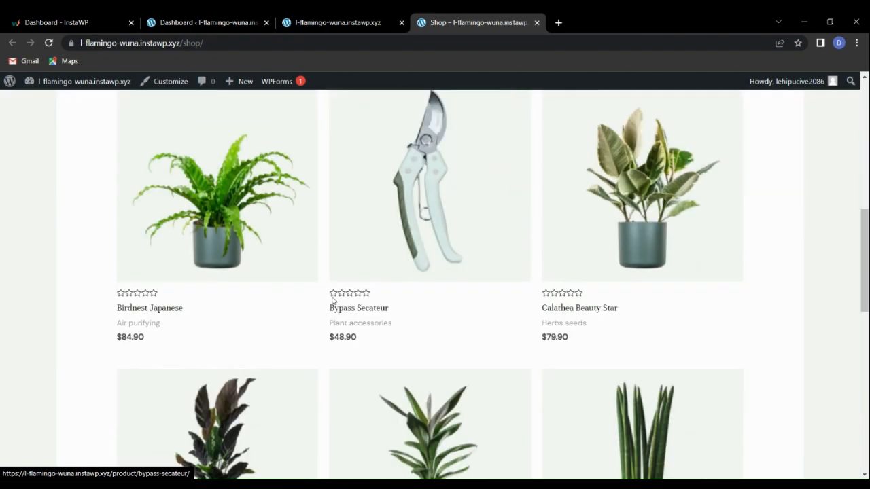
pyautogui.scroll(4, 333, 301)
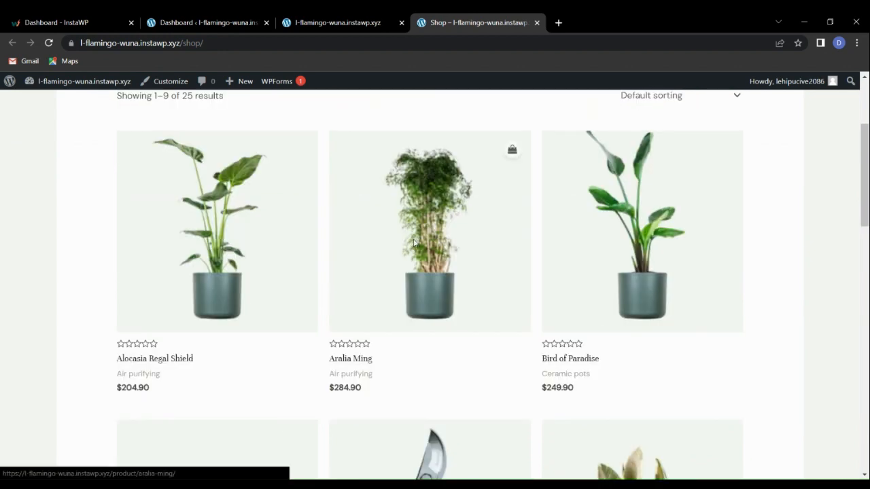
# - Open the Aralia Ming product page and examine its layout
pyautogui.click(396, 265)
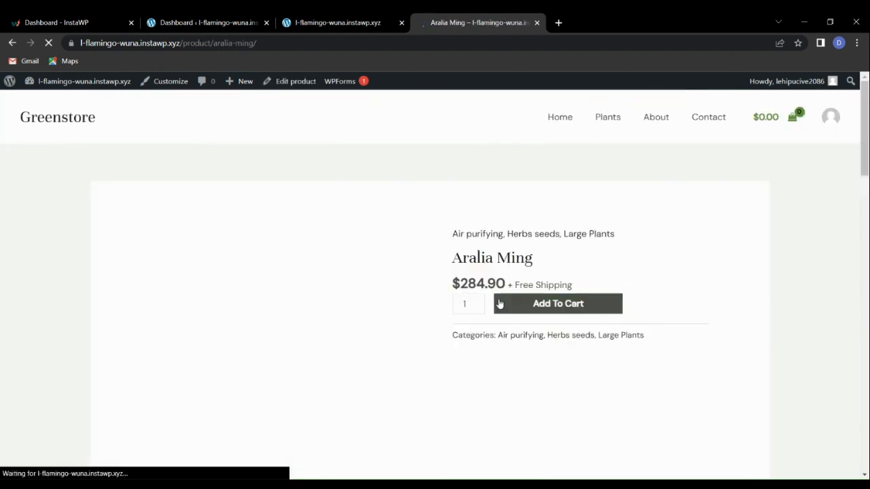
pyautogui.scroll(-2, 381, 297)
pyautogui.scroll(4, 382, 298)
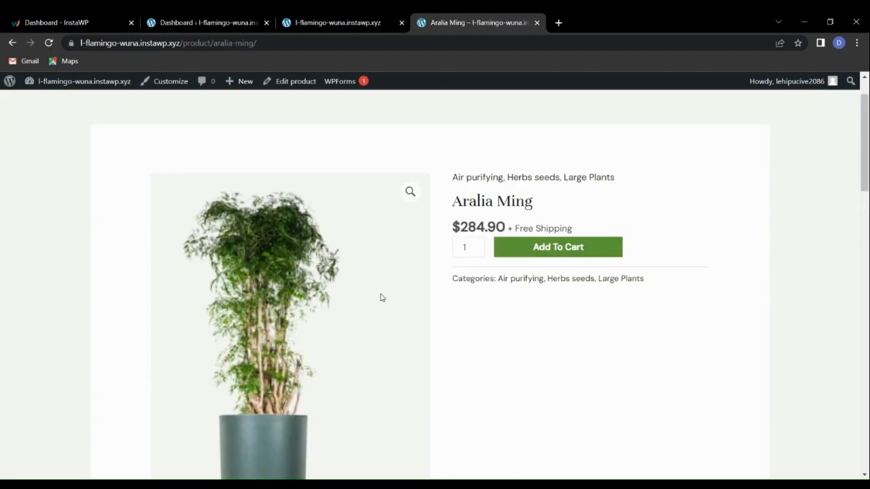
pyautogui.scroll(-5, 382, 299)
pyautogui.scroll(5, 383, 317)
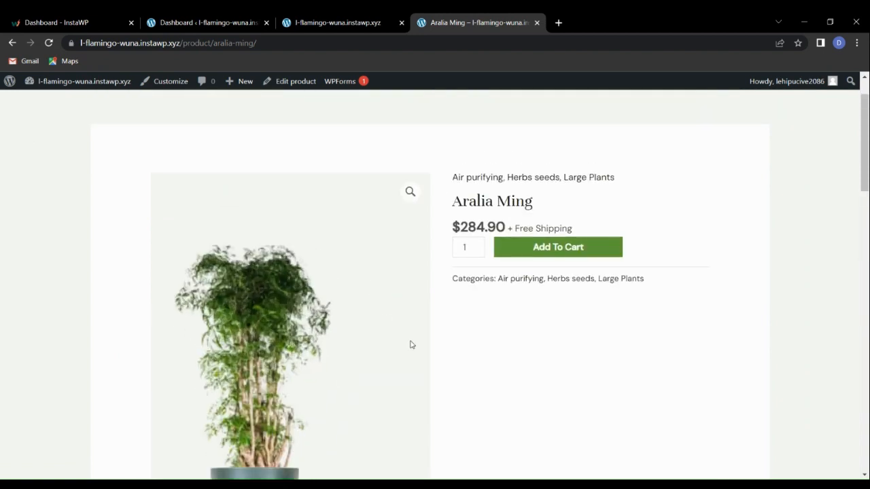
pyautogui.scroll(1, 409, 348)
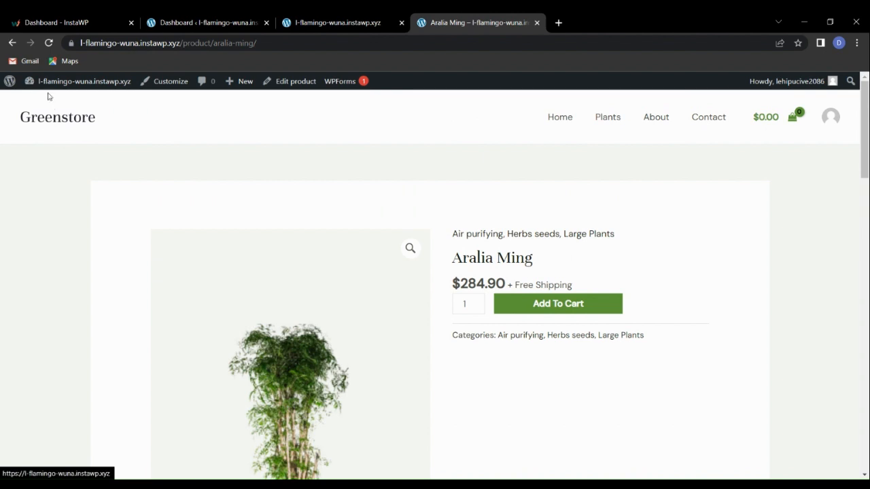
# - Load the shop page in the home page's tab by adding /shop to the site address
pyautogui.click(352, 24)
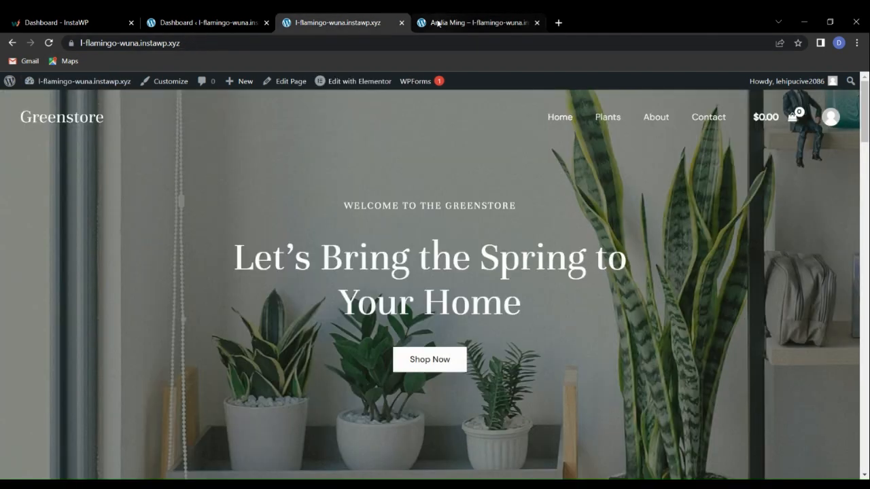
pyautogui.click(439, 24)
pyautogui.click(357, 24)
pyautogui.doubleClick(221, 44)
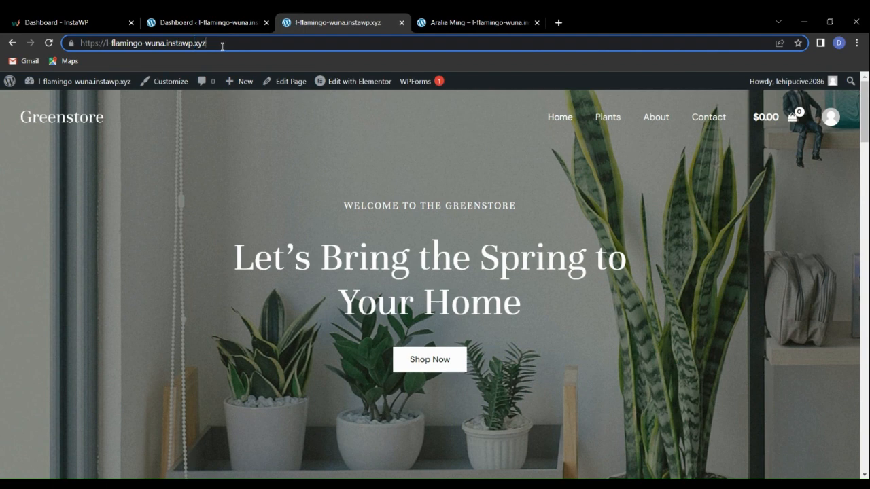
pyautogui.write('/shop')
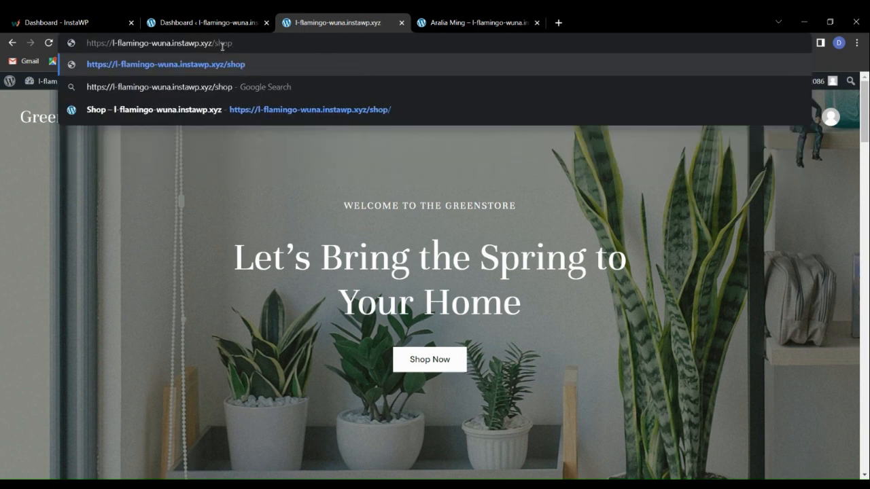
pyautogui.press('Return')
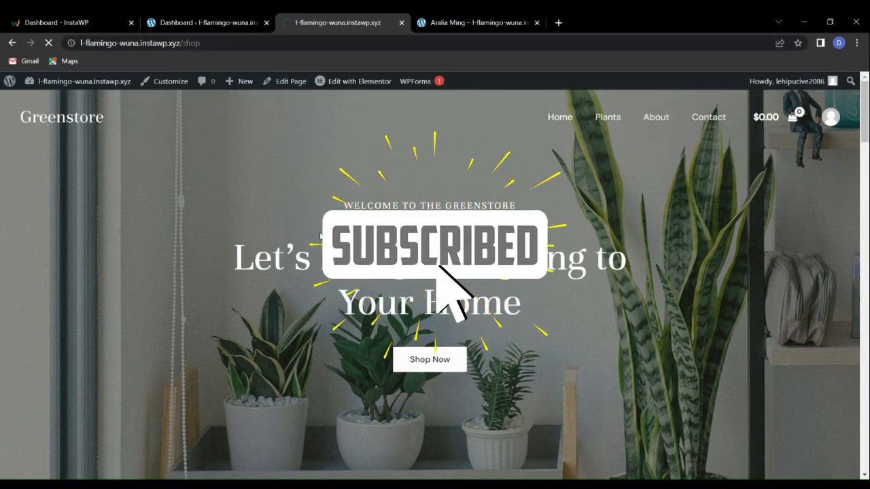
# - Look through the shop page's products down to the pagination
pyautogui.scroll(-5, 348, 295)
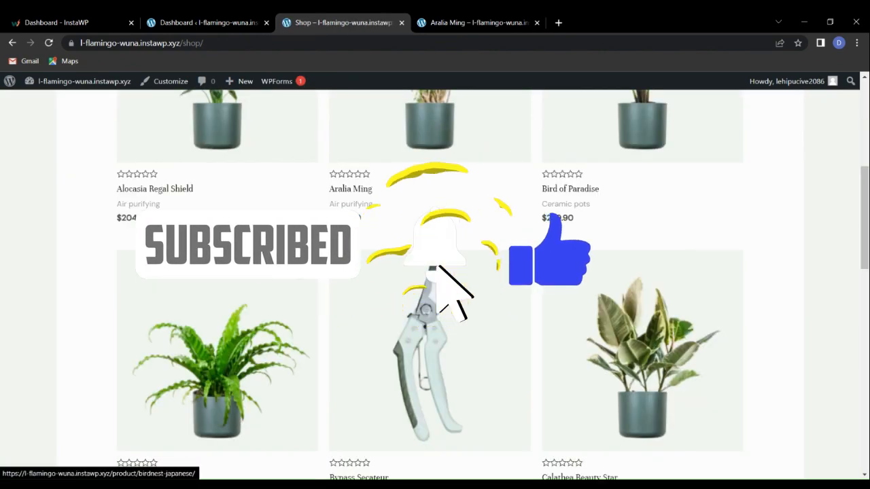
pyautogui.scroll(5, 217, 353)
pyautogui.scroll(-5, 472, 291)
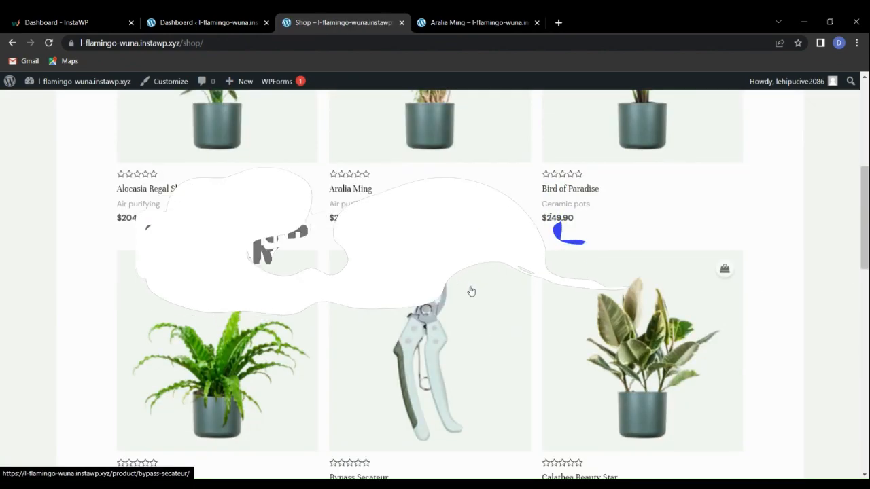
pyautogui.scroll(-8, 471, 291)
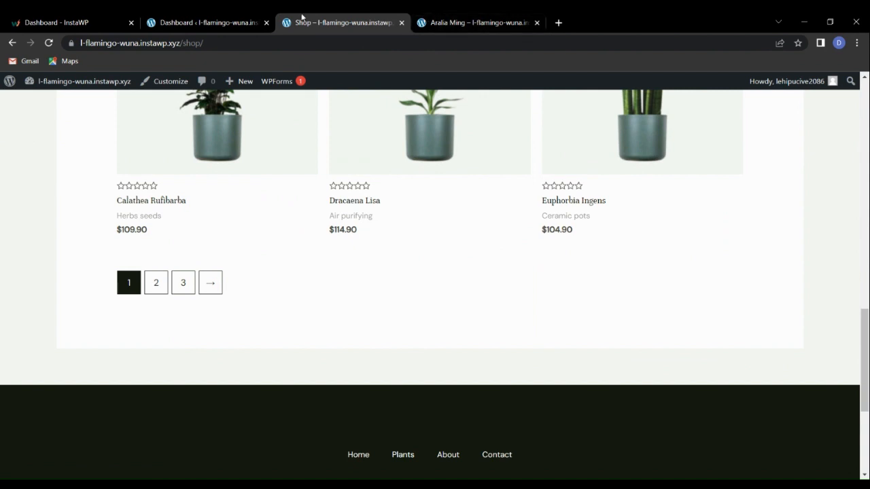
# - Open the Elementor Theme Builder from the WordPress dashboard
pyautogui.click(241, 20)
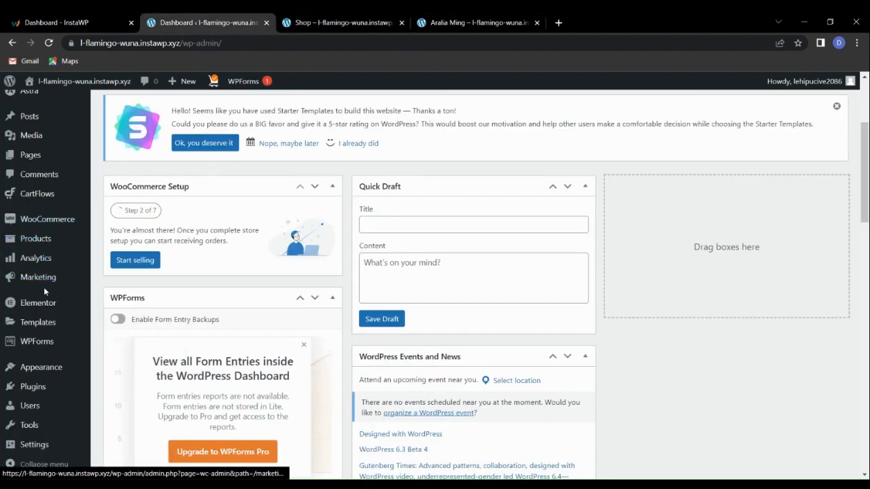
pyautogui.scroll(-2, 34, 323)
pyautogui.moveTo(36, 326)
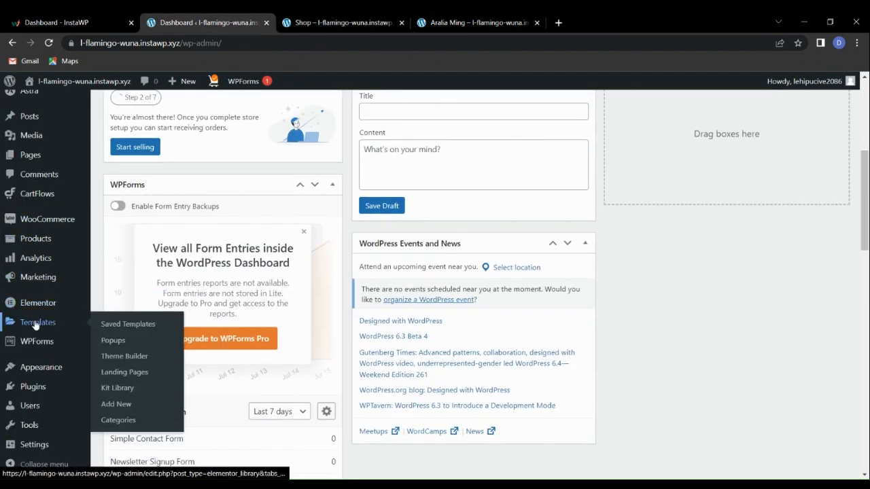
pyautogui.click(126, 356)
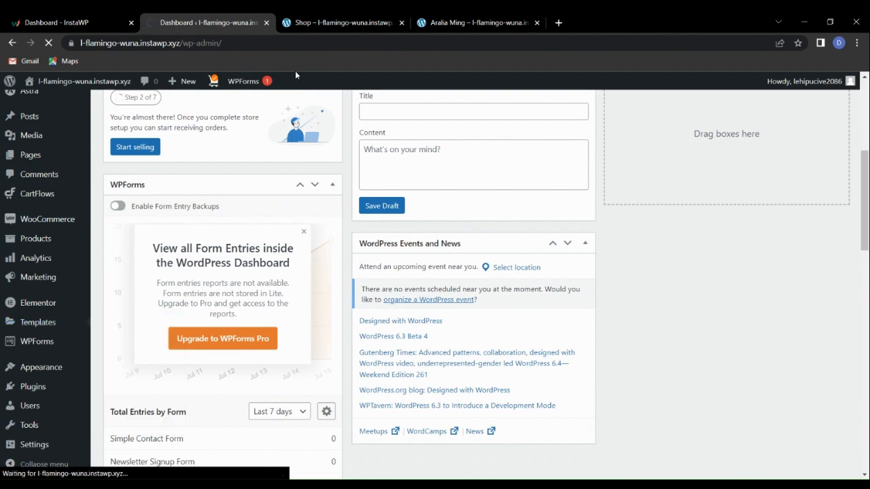
# - Close the Aralia Ming product page and return to the Theme Builder
pyautogui.click(343, 22)
pyautogui.click(454, 20)
pyautogui.click(537, 22)
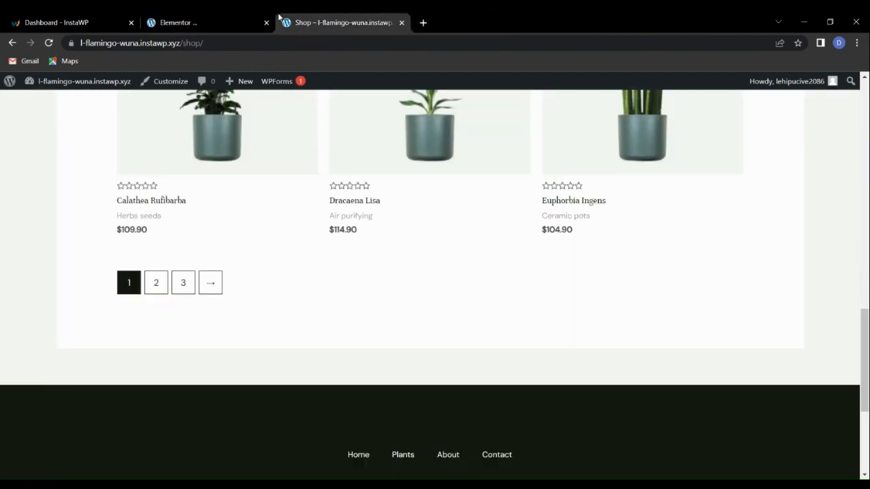
pyautogui.click(231, 20)
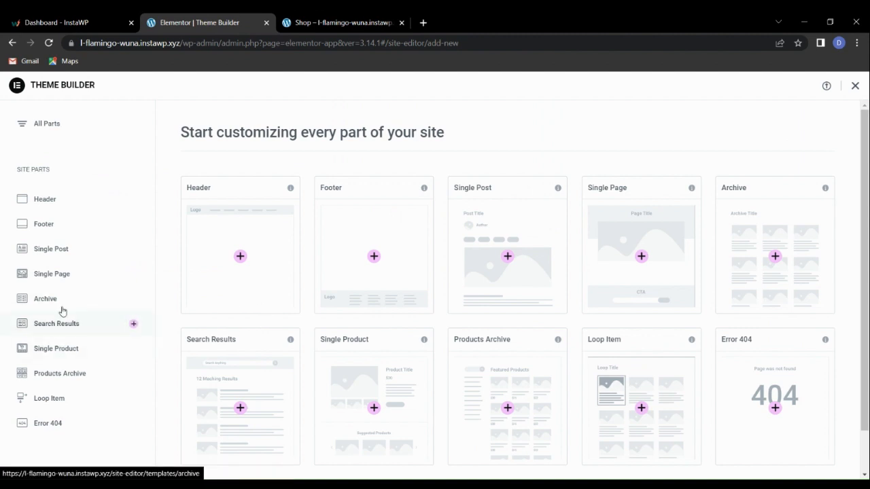
# - Create a new Products Archive template and dismiss the template library and the AI image generator announcement
pyautogui.click(80, 375)
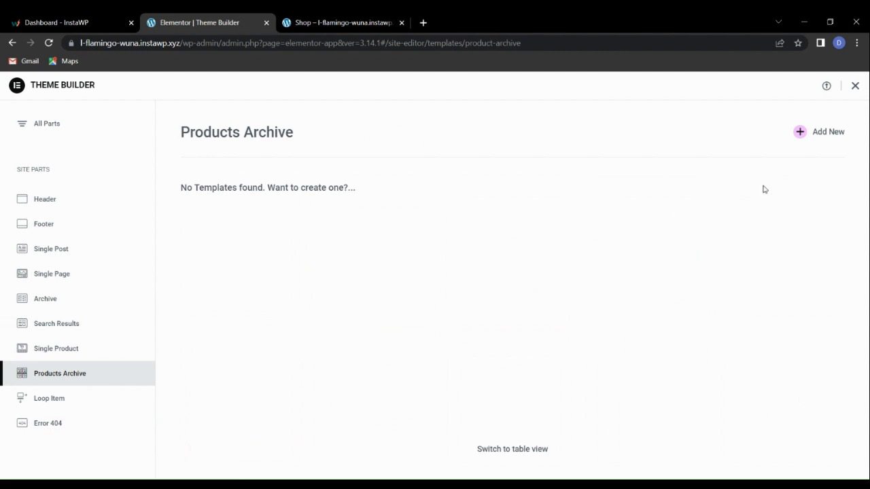
pyautogui.click(800, 133)
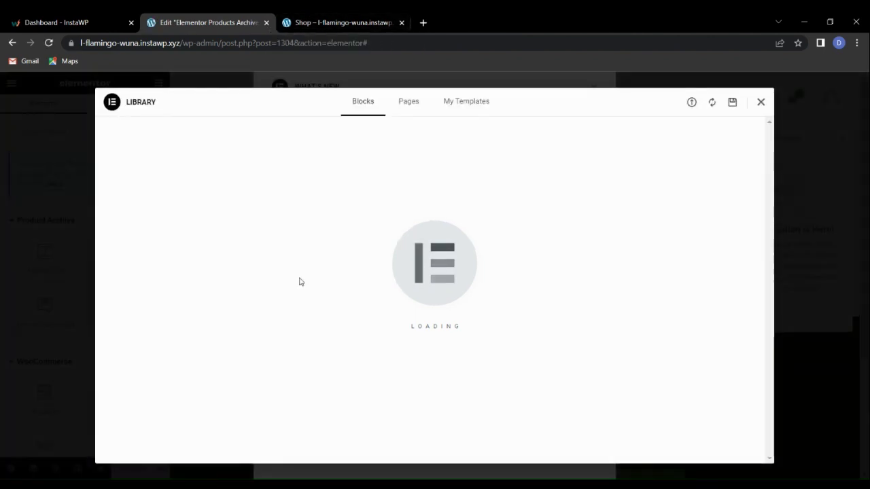
pyautogui.click(761, 102)
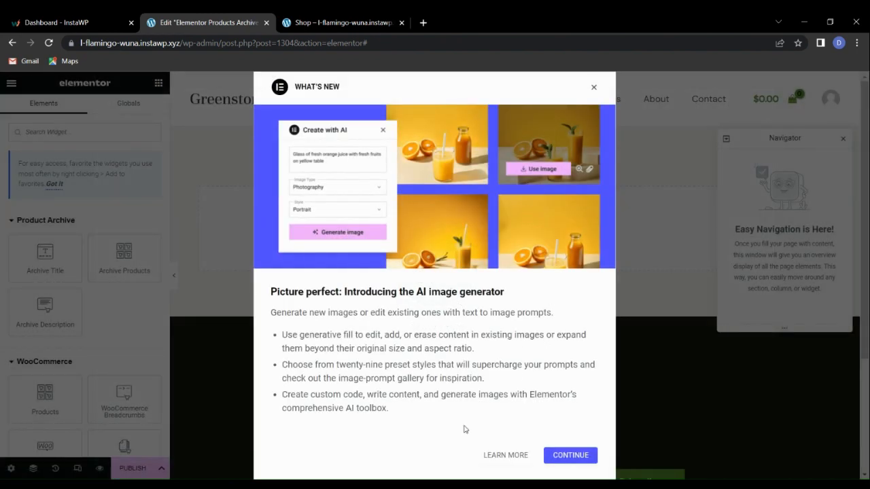
pyautogui.click(594, 89)
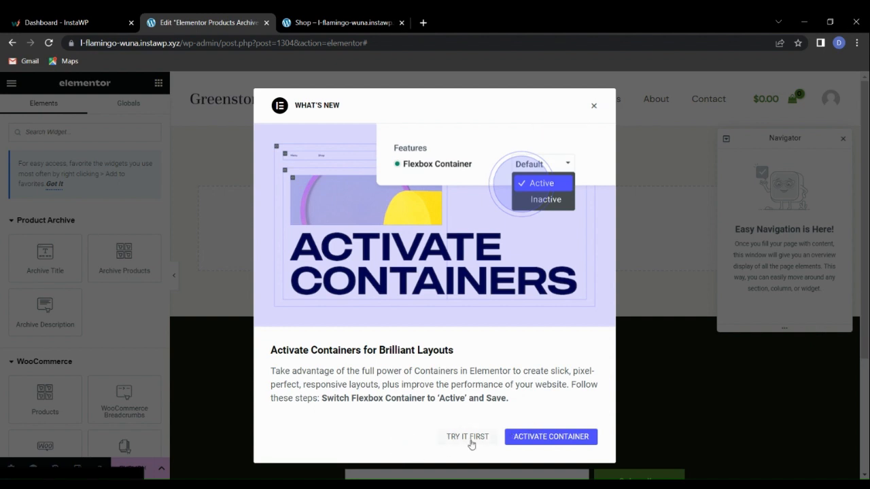
# - Open Elementor's Features settings from the container announcement, set the Flexbox Container experiment to Active and save the changes
pyautogui.click(526, 441)
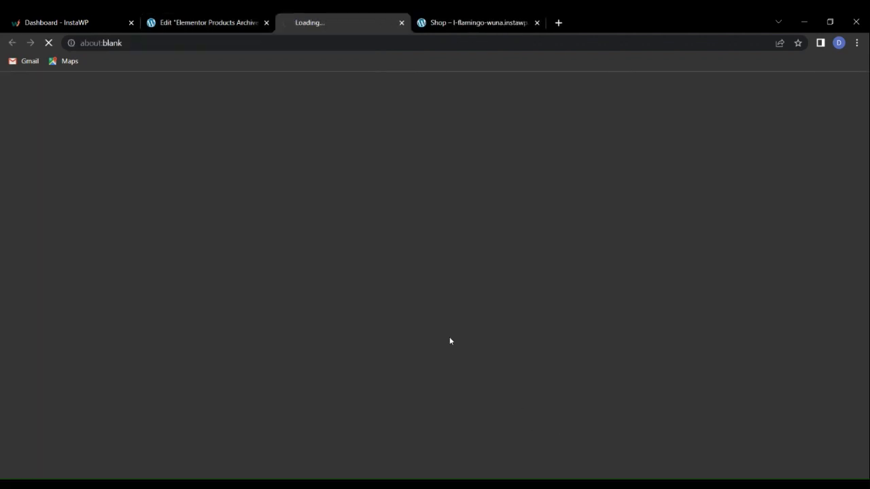
pyautogui.scroll(-3, 254, 330)
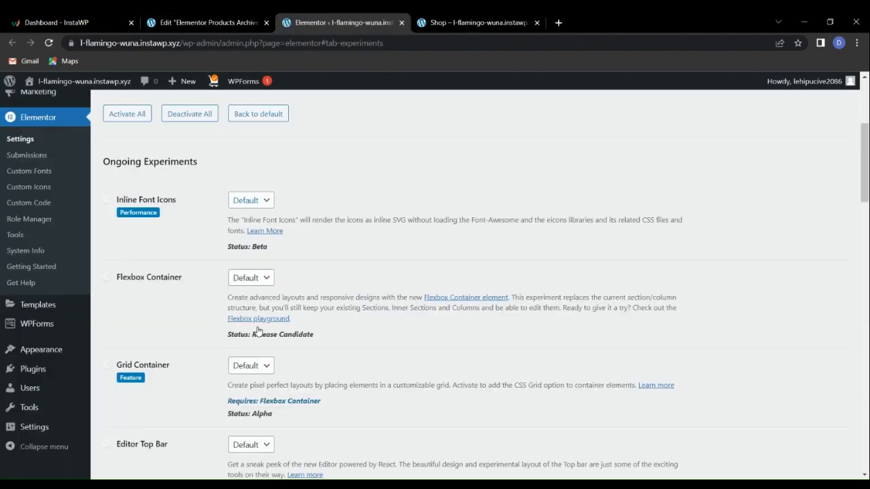
pyautogui.scroll(3, 167, 272)
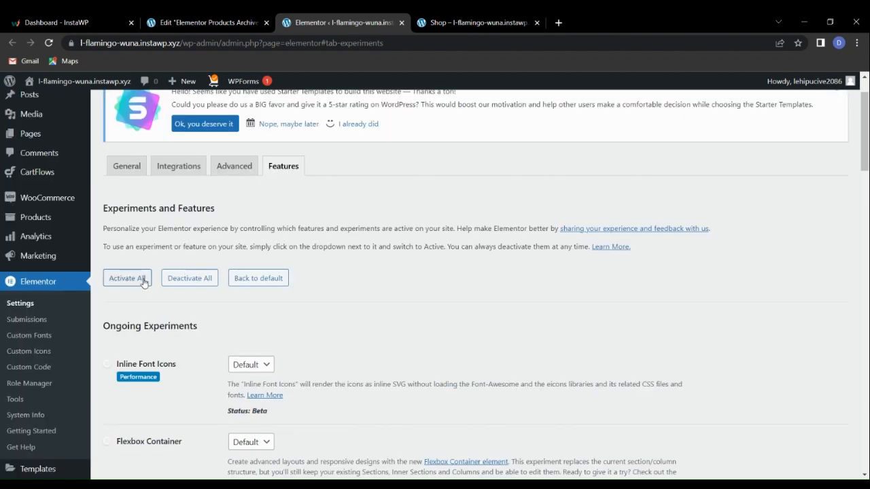
pyautogui.scroll(-2, 198, 273)
pyautogui.scroll(-1, 182, 294)
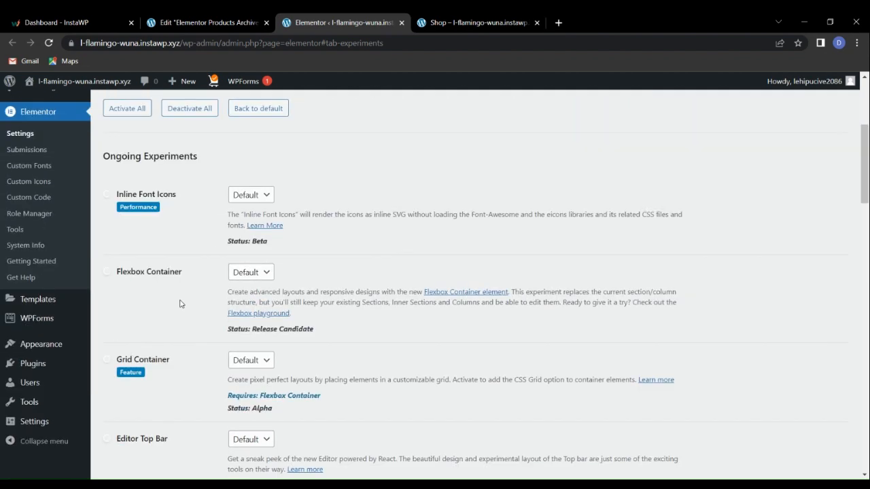
pyautogui.scroll(-3, 197, 320)
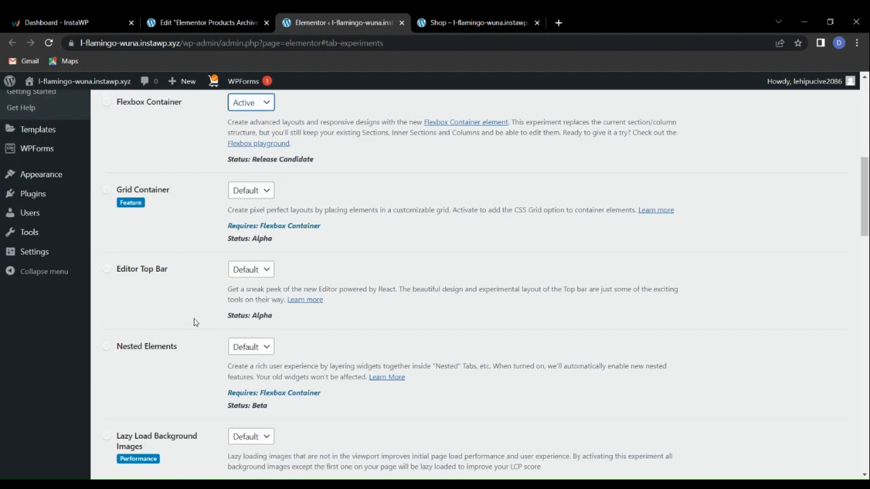
pyautogui.scroll(-2, 183, 279)
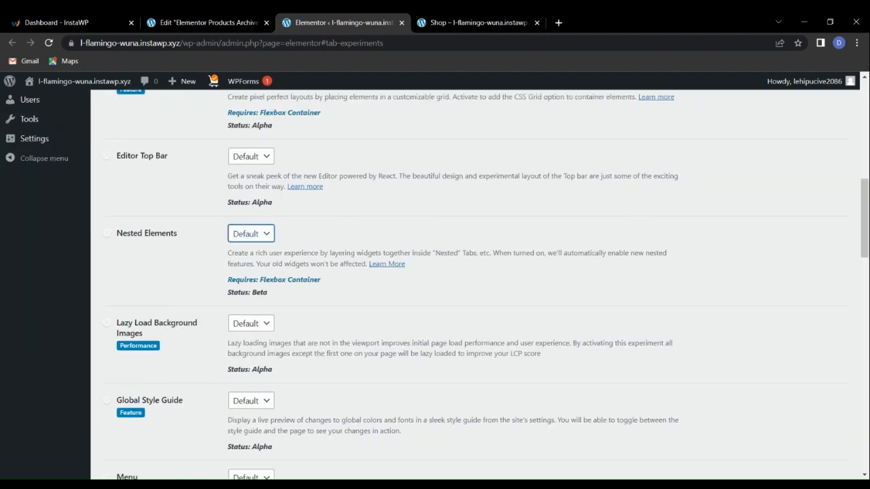
pyautogui.scroll(-15, 178, 310)
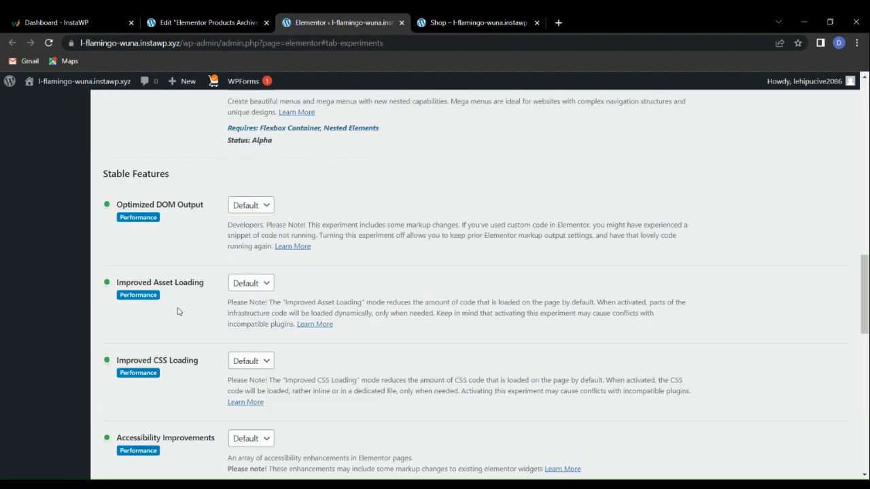
pyautogui.scroll(-5, 178, 311)
pyautogui.click(151, 421)
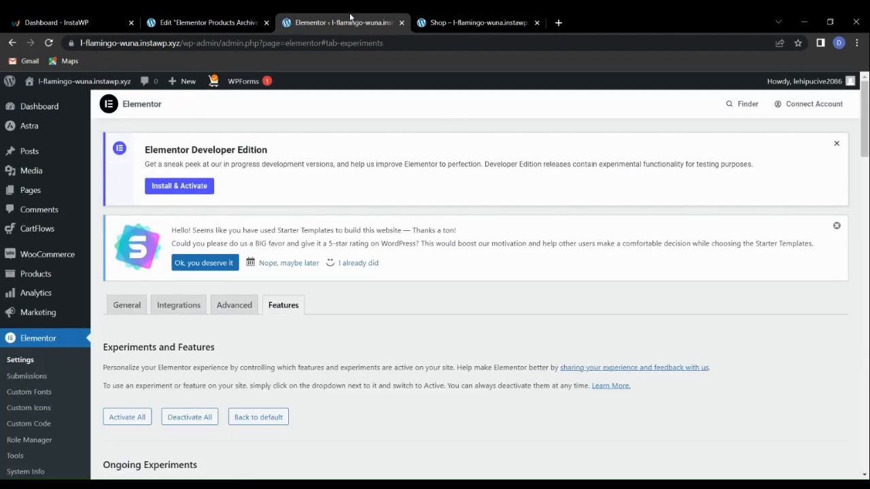
# - Check the saved Flexbox Container setting and reload the Products Archive template editor
pyautogui.click(439, 19)
pyautogui.click(385, 18)
pyautogui.scroll(-6, 289, 334)
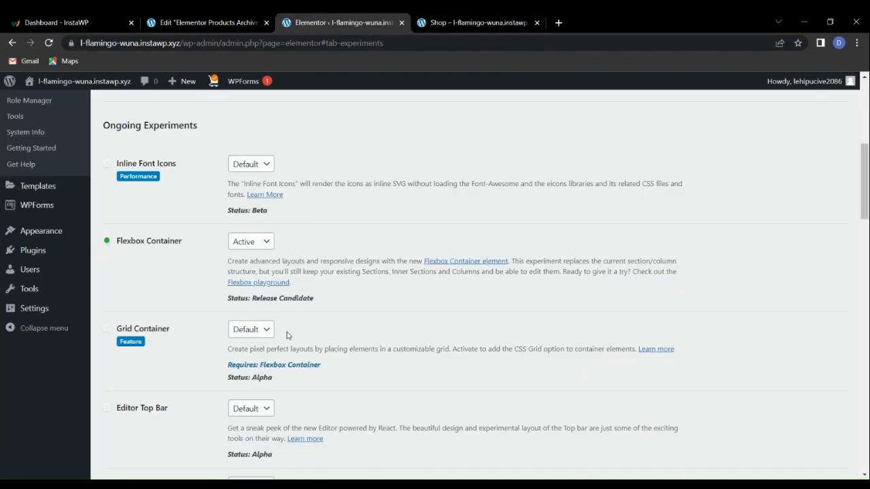
pyautogui.scroll(5, 289, 334)
pyautogui.click(236, 18)
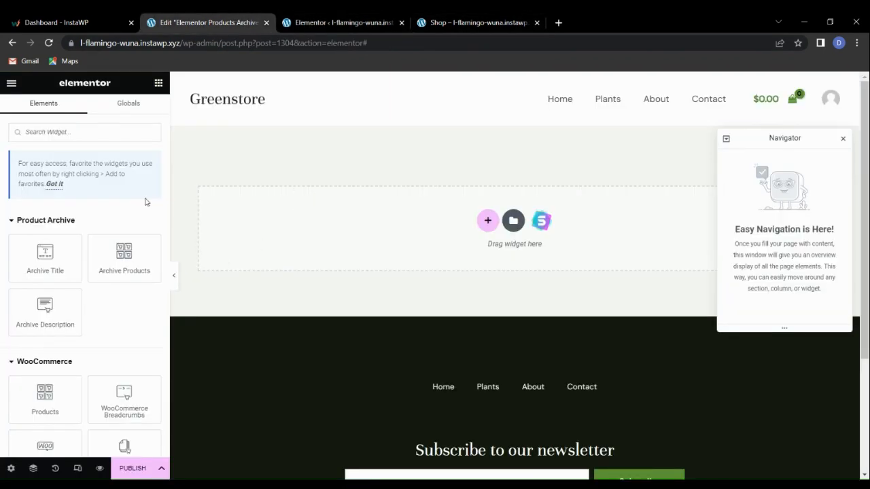
pyautogui.press('F5')
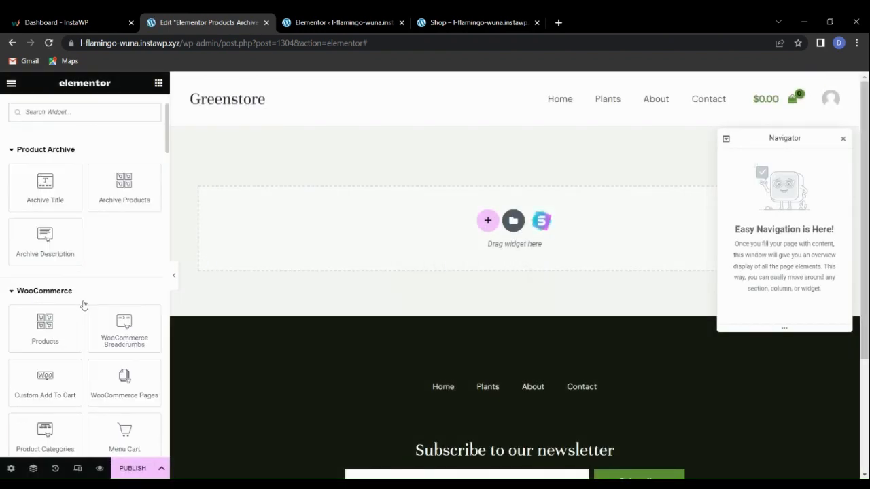
# - Close the Navigator and set the template's page layout to Elementor Full Width
pyautogui.scroll(-6, 82, 320)
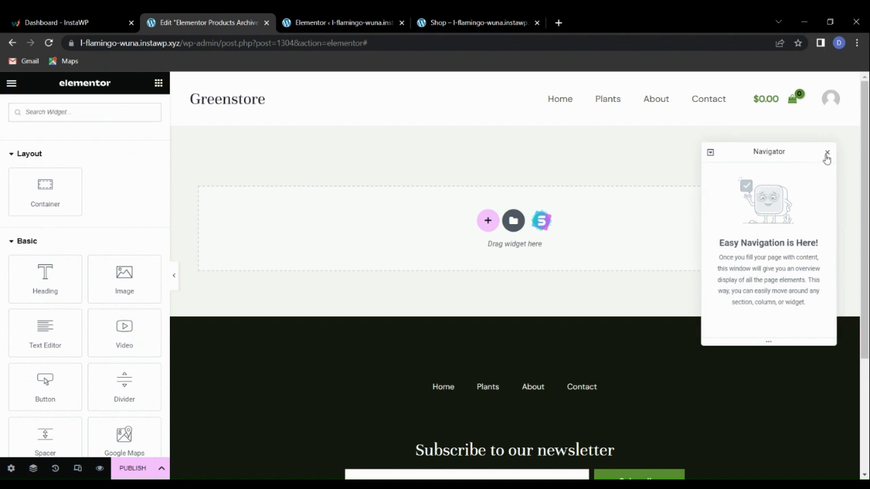
pyautogui.click(843, 139)
pyautogui.click(13, 469)
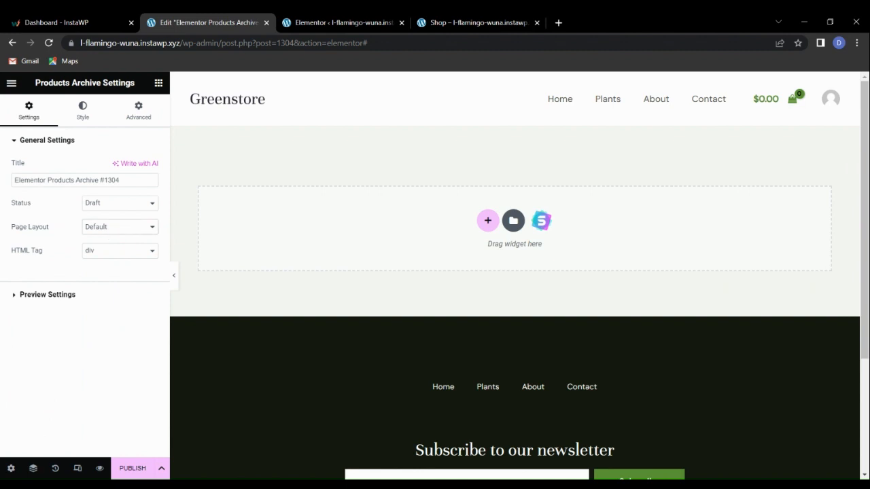
pyautogui.click(112, 257)
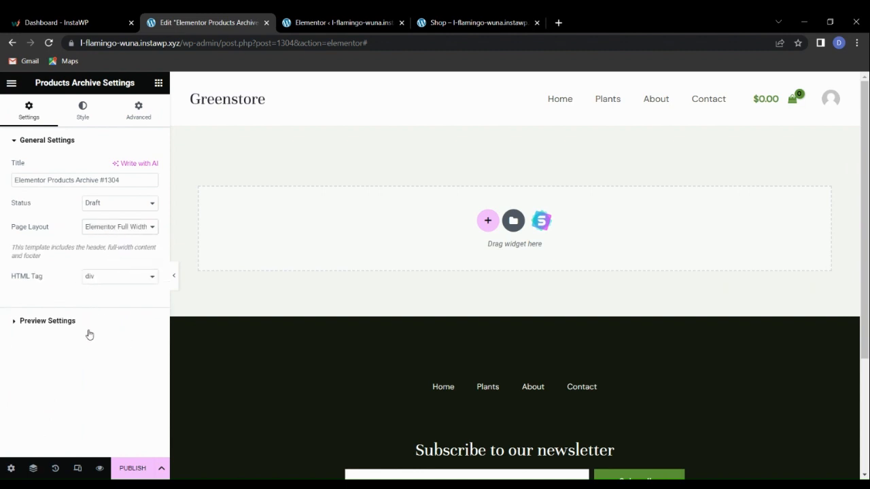
# - Add a single container with a downward direction to the empty template canvas
pyautogui.click(158, 82)
pyautogui.scroll(-2, 92, 340)
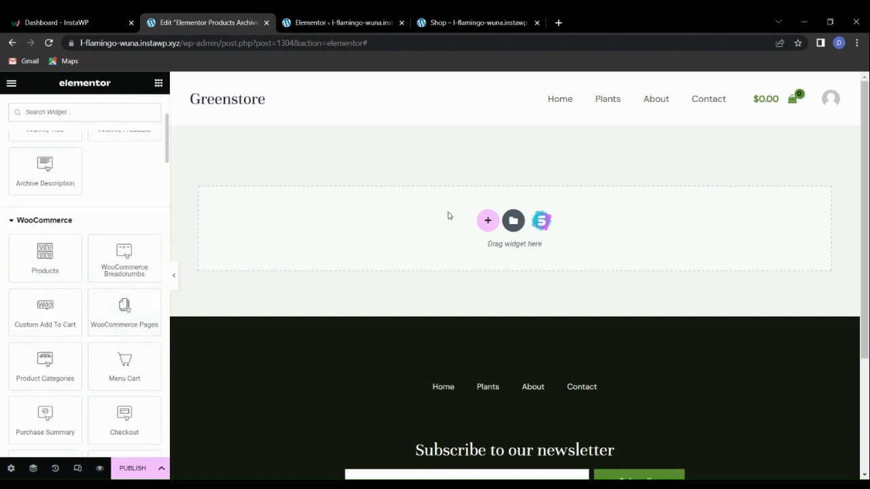
pyautogui.click(488, 222)
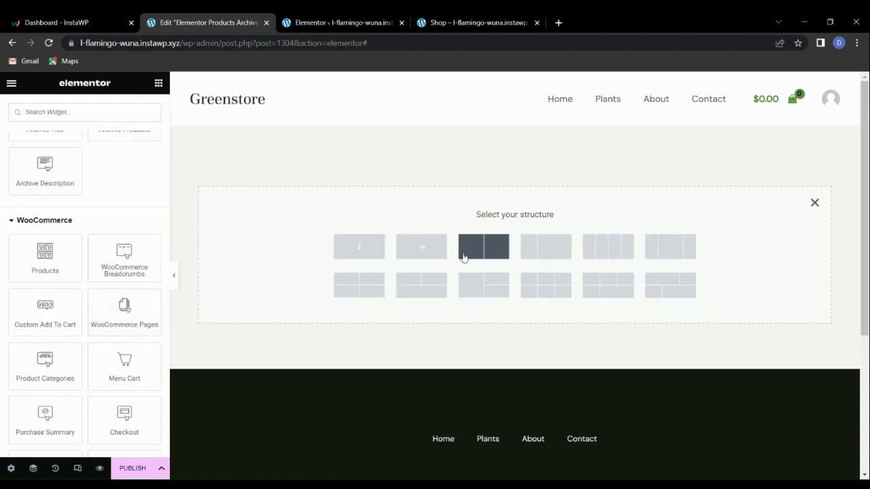
pyautogui.click(359, 249)
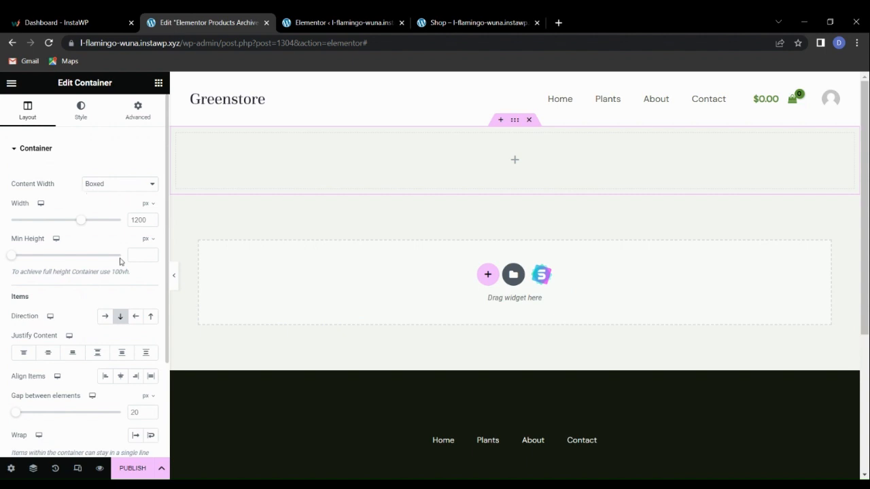
# - Search Google for unsplash in a new browser tab and open the Unsplash website
pyautogui.click(558, 23)
pyautogui.write('n')
pyautogui.press('BackSpace')
pyautogui.write('unsplsa')
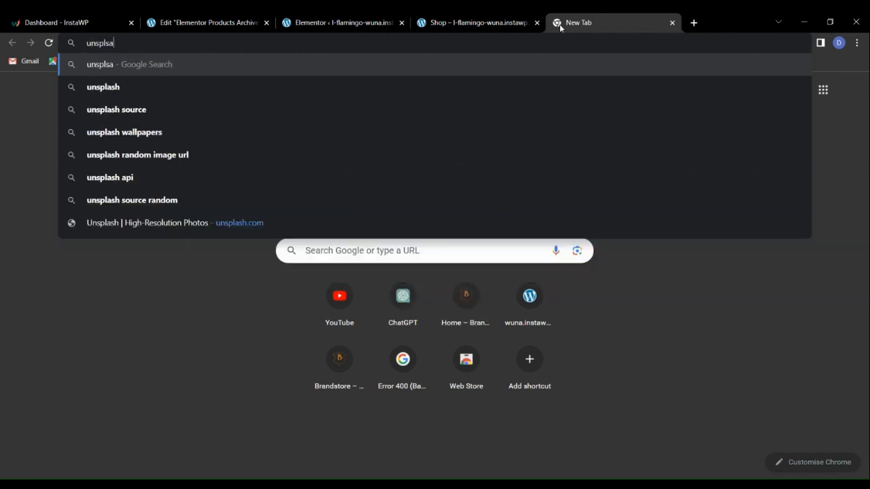
pyautogui.press('BackSpace')
pyautogui.press('BackSpace')
pyautogui.write('ash')
pyautogui.press('Return')
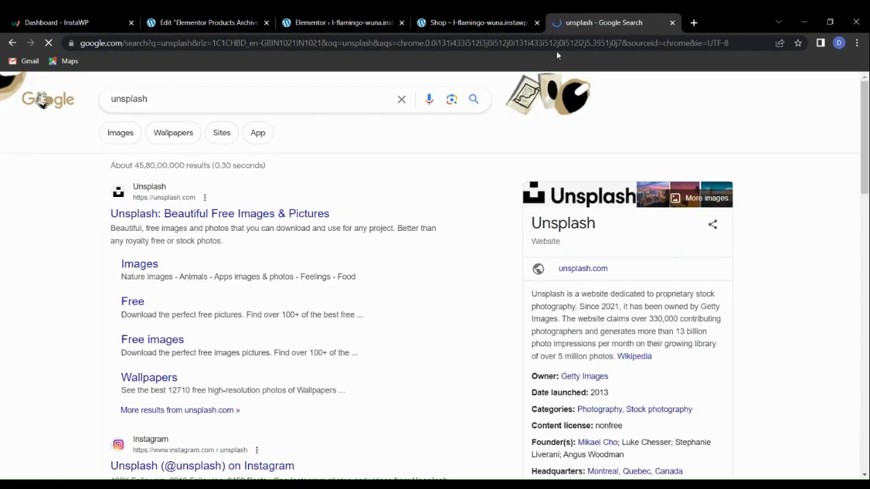
pyautogui.click(217, 212)
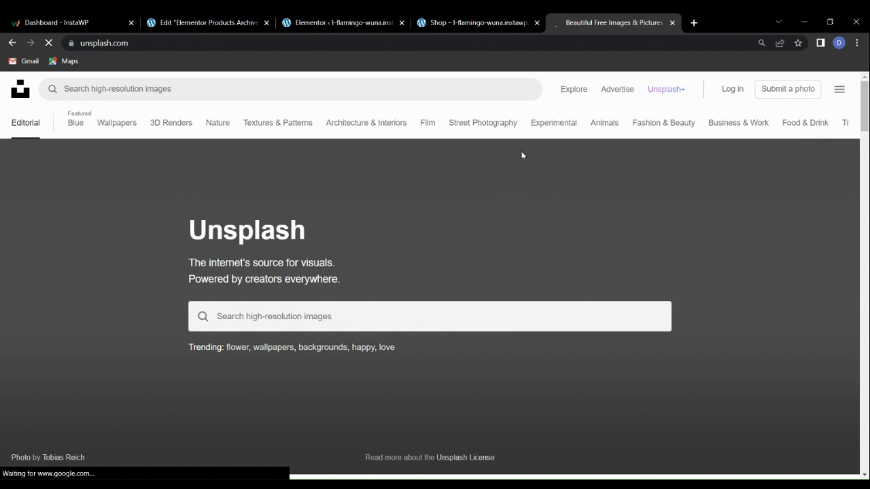
# - Search Unsplash for fashion photos
pyautogui.click(189, 87)
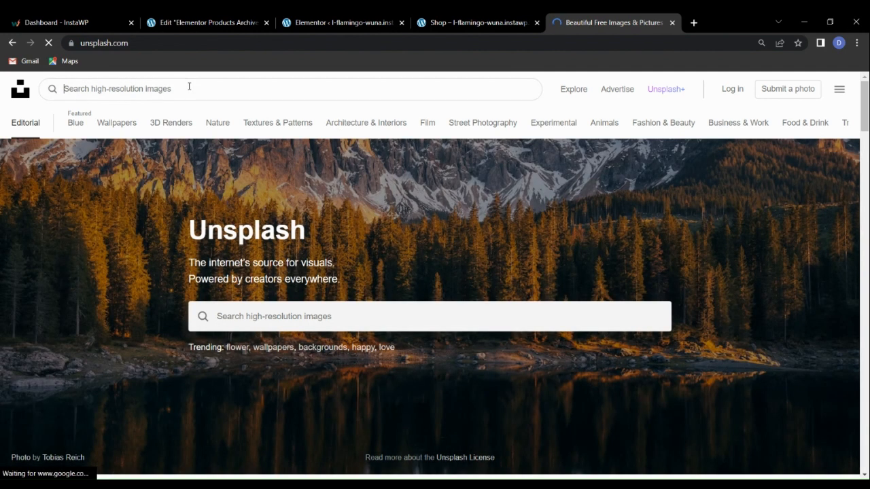
pyautogui.write('shop')
pyautogui.press('BackSpace')
pyautogui.press('BackSpace')
pyautogui.press('BackSpace')
pyautogui.write('fa')
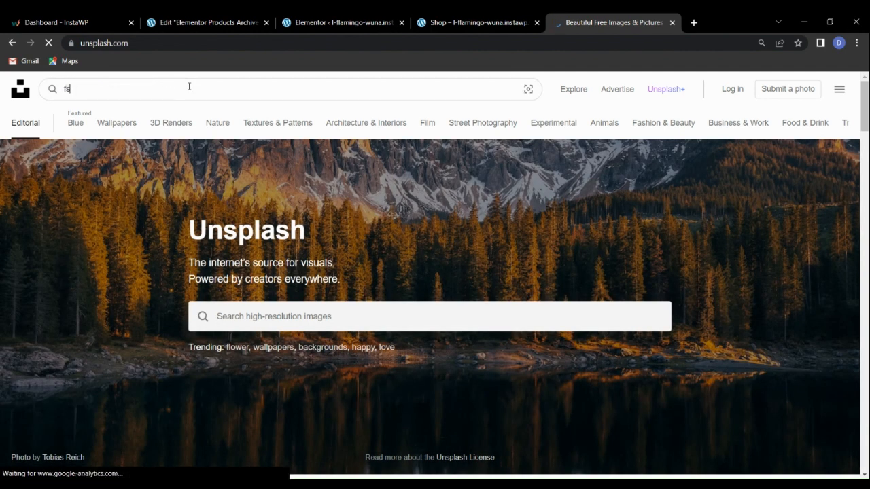
pyautogui.press('BackSpace')
pyautogui.press('BackSpace')
pyautogui.write('fashion')
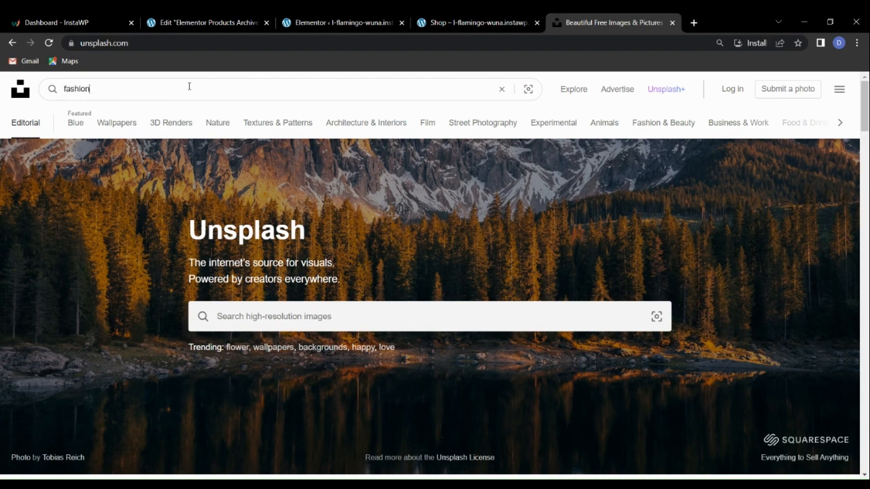
pyautogui.press('Return')
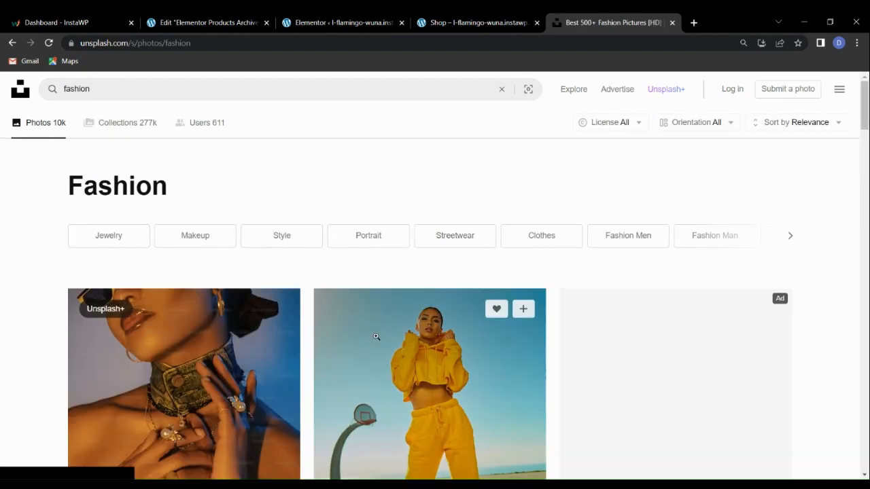
# - Filter the fashion photos to landscape orientation
pyautogui.scroll(-3, 468, 321)
pyautogui.scroll(3, 469, 320)
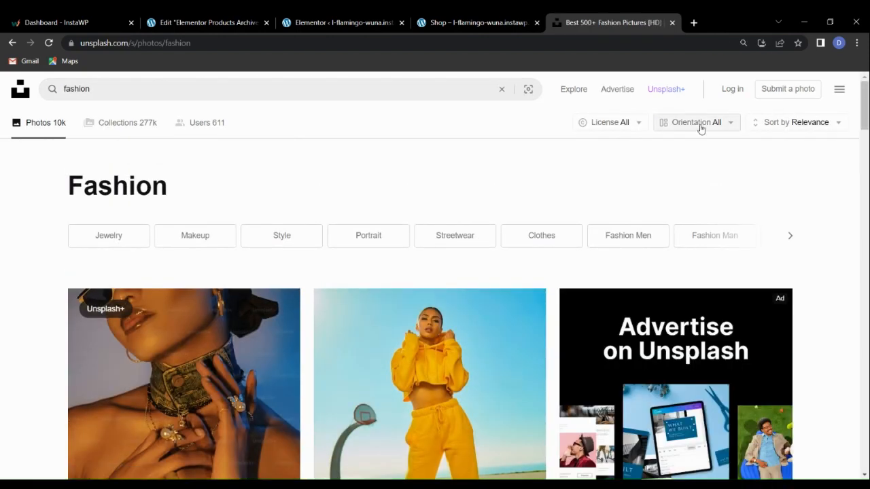
pyautogui.click(701, 129)
pyautogui.click(714, 190)
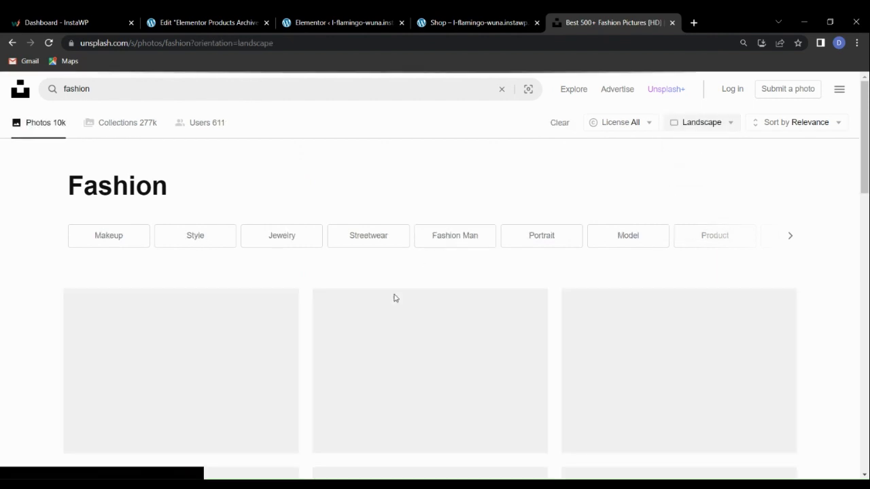
# - Browse the landscape fashion photos for a banner image and open the one of assorted clothes on wooden hangers against a pale wall
pyautogui.scroll(-5, 408, 306)
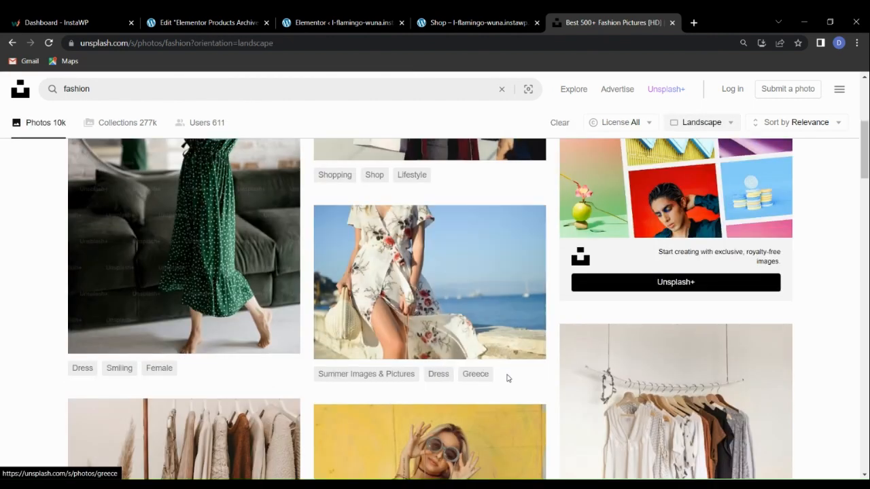
pyautogui.scroll(-3, 476, 353)
pyautogui.scroll(-2, 461, 341)
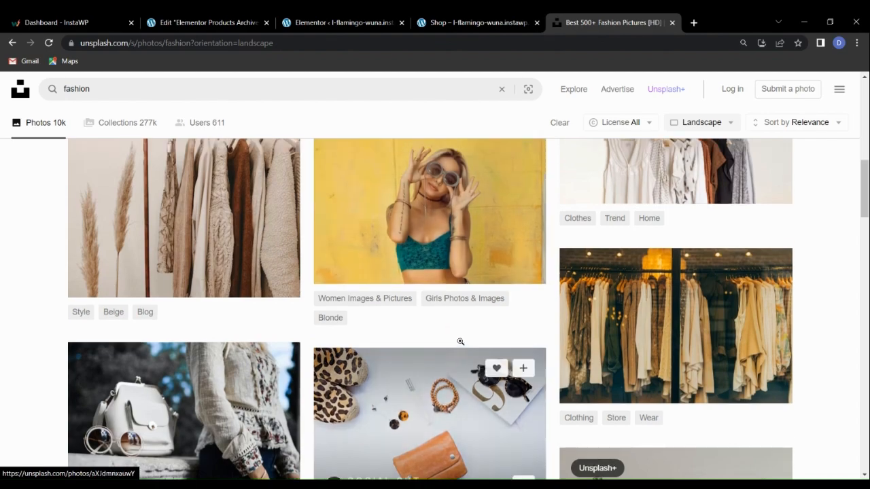
pyautogui.scroll(-7, 461, 341)
pyautogui.scroll(3, 460, 341)
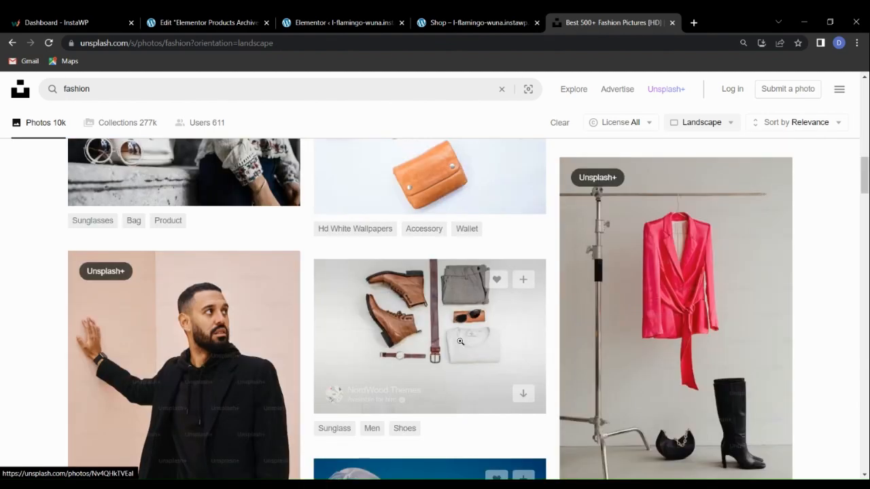
pyautogui.scroll(-2, 460, 342)
pyautogui.scroll(8, 460, 342)
pyautogui.scroll(-3, 482, 338)
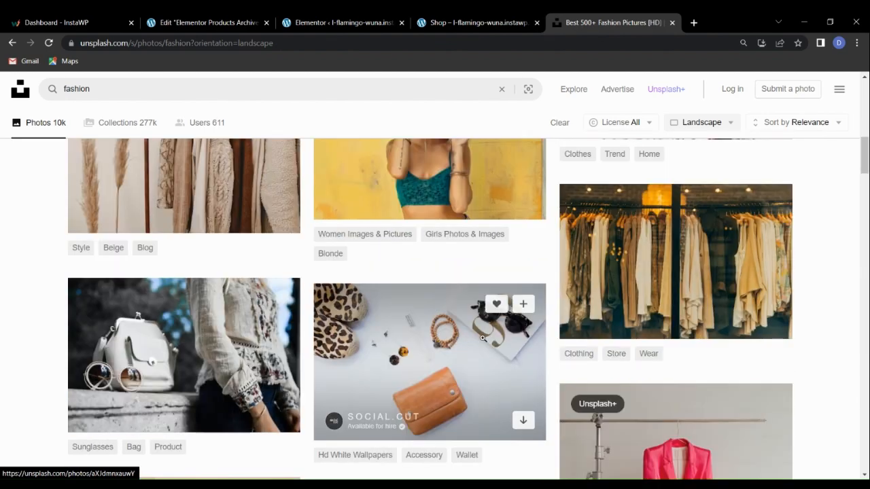
pyautogui.scroll(4, 482, 338)
pyautogui.click(669, 301)
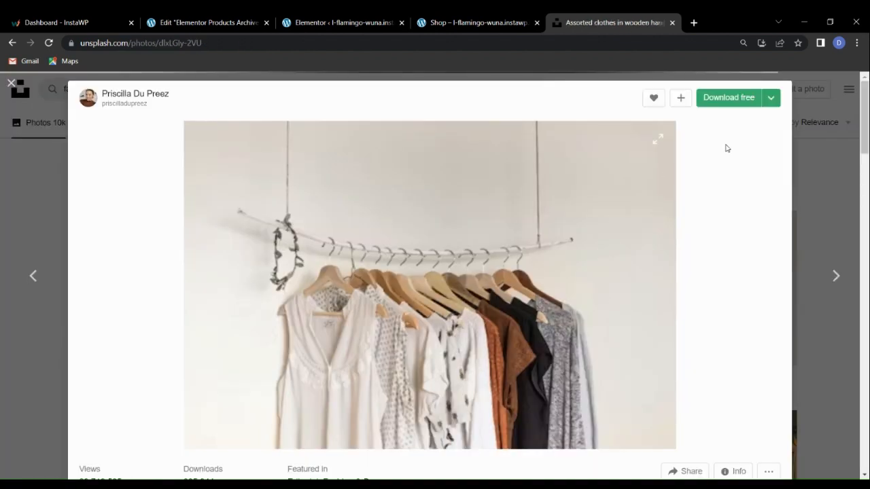
# - Download the clothes-on-hangers photo at 1920 by 1280 pixels and return to the Elementor Products Archive template editor
pyautogui.click(772, 99)
pyautogui.click(730, 151)
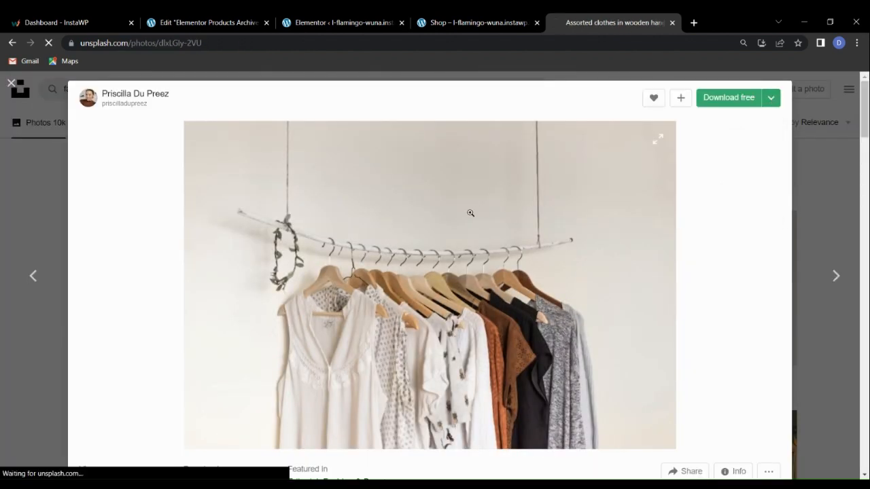
pyautogui.click(345, 19)
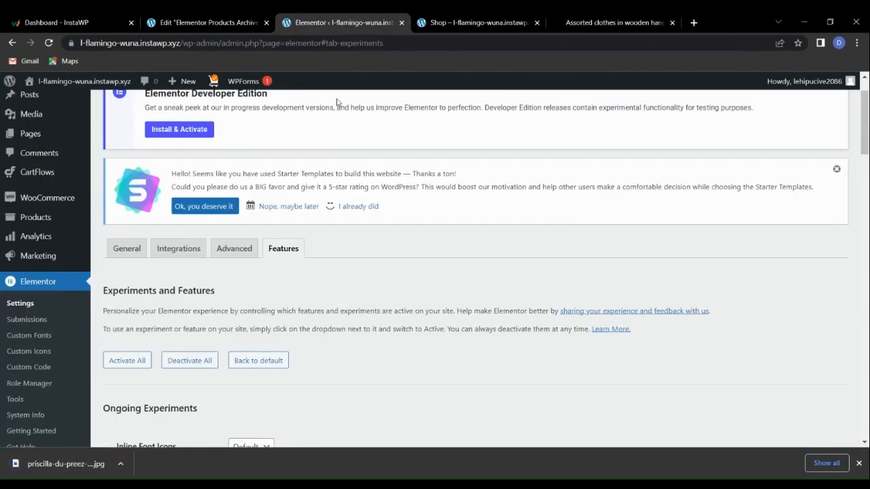
pyautogui.click(248, 23)
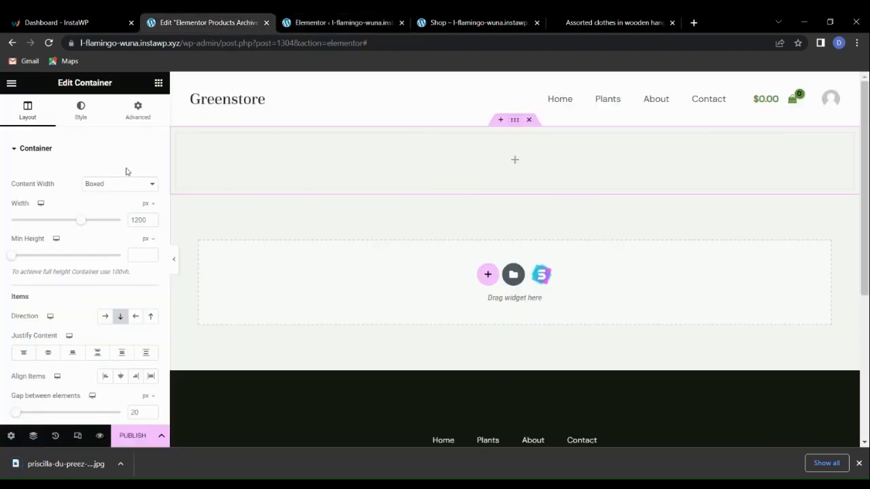
# - Give the empty container a classic background and upload the downloaded clothes photo as its background image
pyautogui.click(80, 109)
pyautogui.click(103, 199)
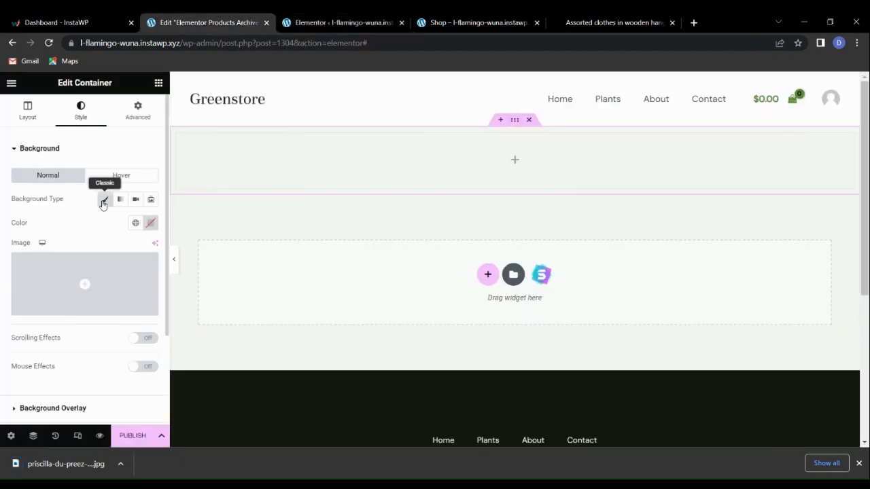
pyautogui.click(98, 298)
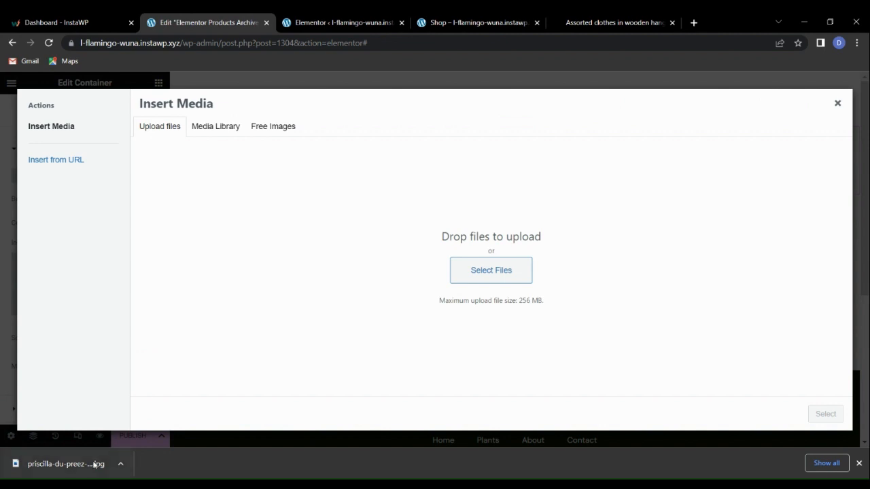
pyautogui.moveTo(94, 464); pyautogui.dragTo(331, 307)
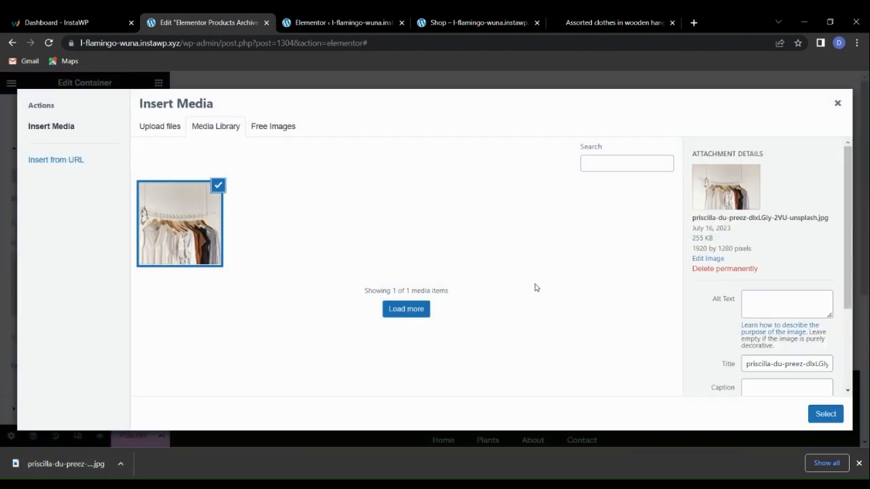
pyautogui.click(828, 413)
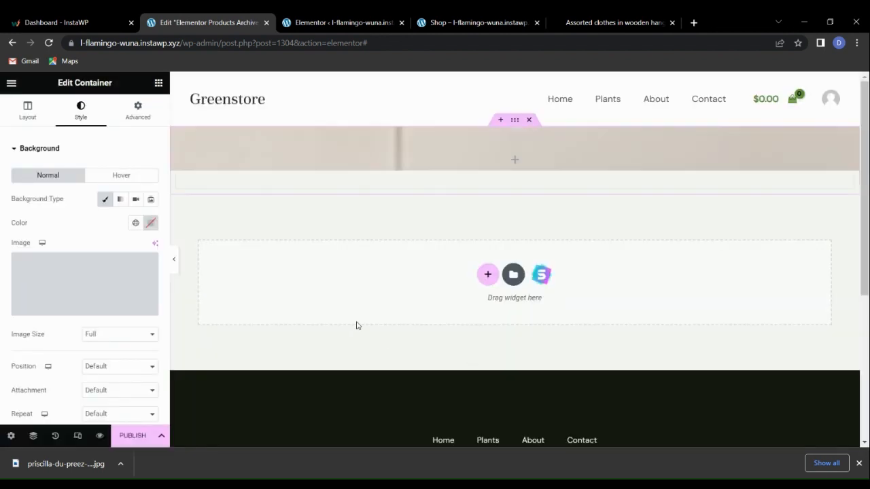
# - Set the container's background image position to Center Center and its display size to Cover
pyautogui.scroll(-2, 82, 282)
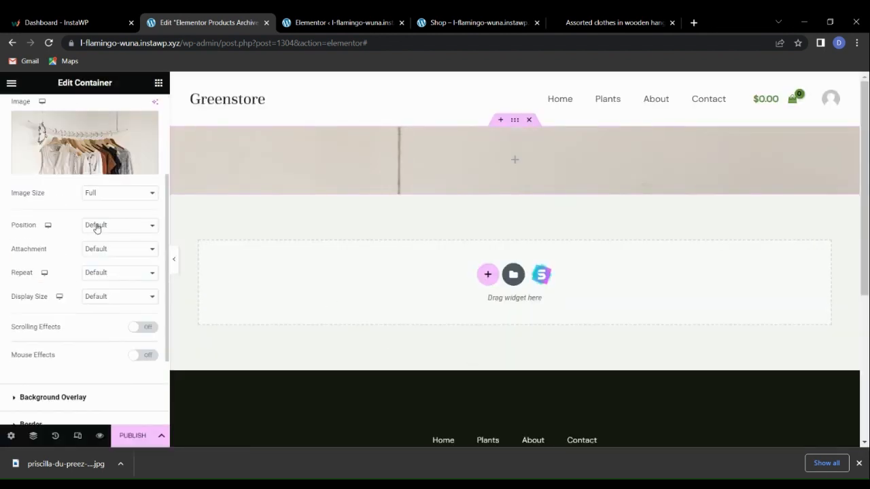
pyautogui.click(107, 249)
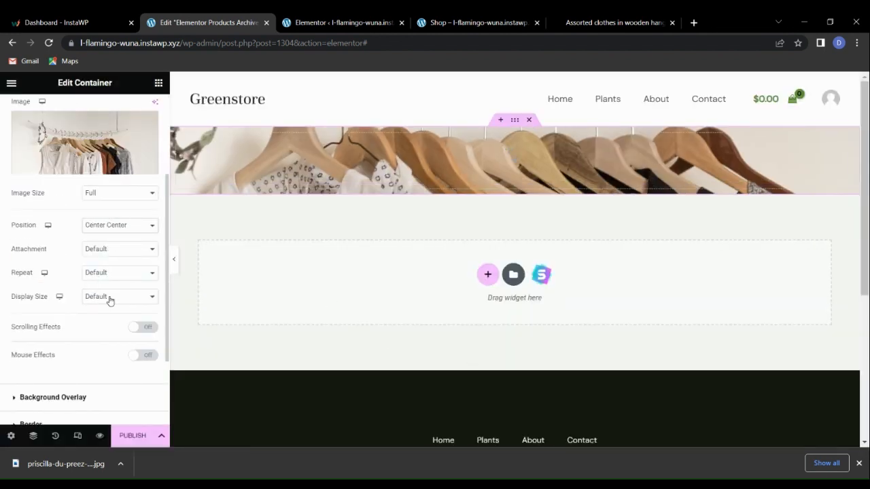
pyautogui.click(110, 300)
pyautogui.click(106, 328)
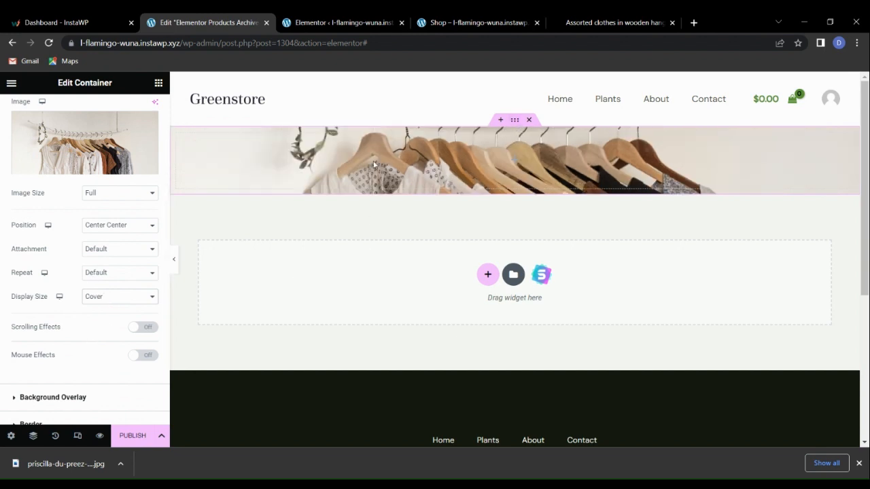
# - Set the banner container's minimum height to 350 px
pyautogui.scroll(3, 64, 242)
pyautogui.click(27, 110)
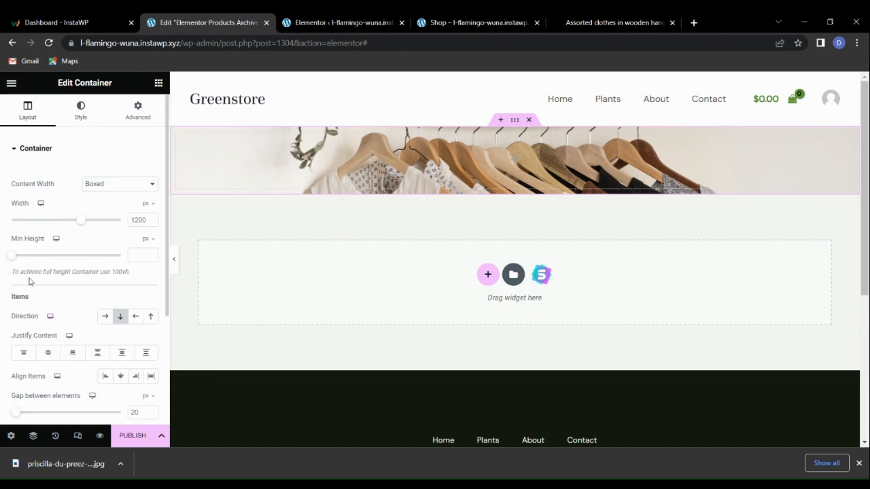
pyautogui.scroll(-1, 29, 281)
pyautogui.scroll(1, 18, 295)
pyautogui.moveTo(15, 260); pyautogui.dragTo(44, 263)
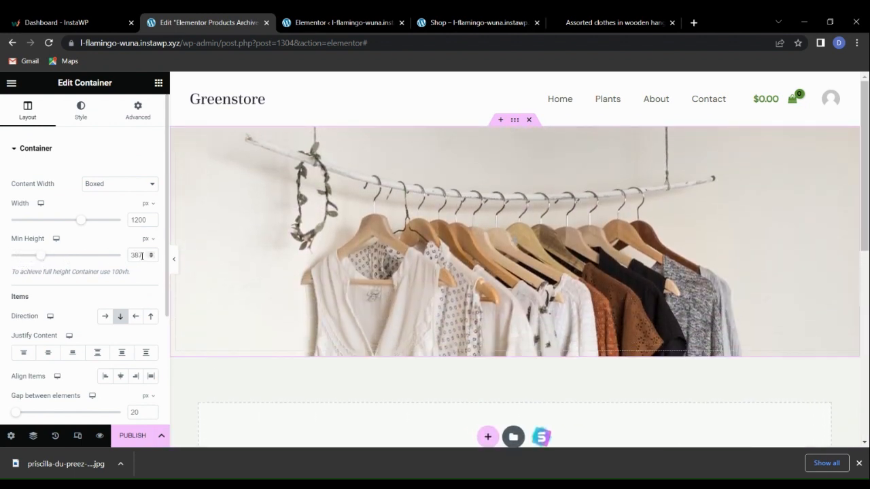
pyautogui.moveTo(142, 256); pyautogui.dragTo(126, 251)
pyautogui.write('400')
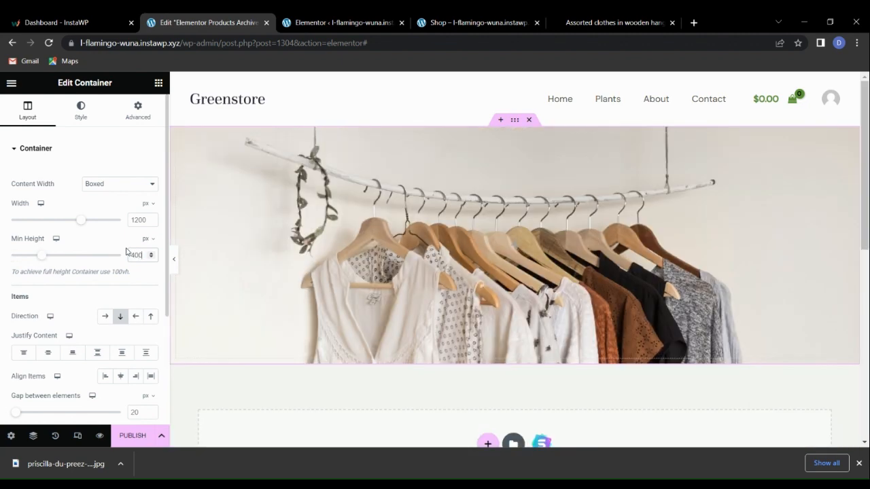
pyautogui.press('BackSpace')
pyautogui.press('BackSpace')
pyautogui.press('BackSpace')
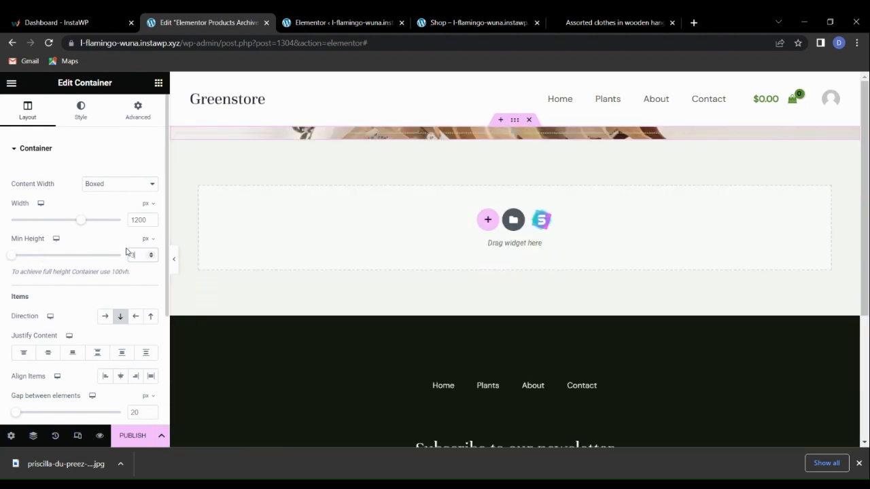
pyautogui.write('350')
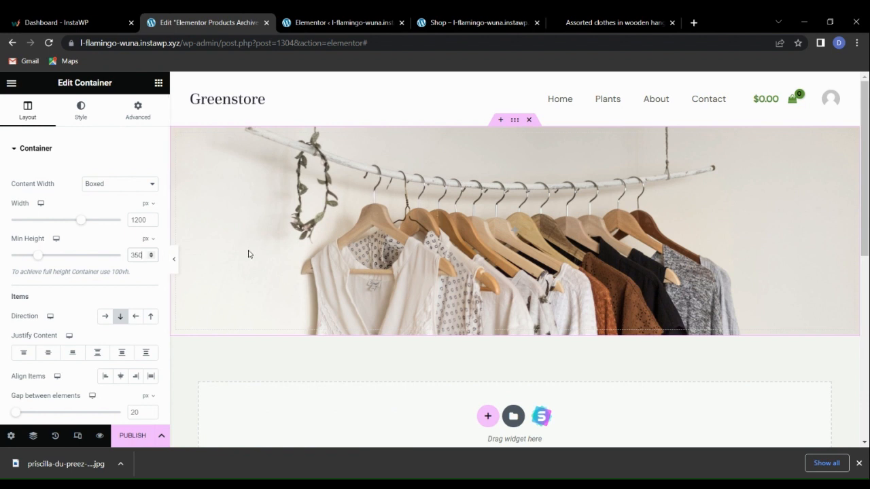
# - Find the Archive Title widget among the available widgets and place it in the banner container
pyautogui.click(89, 119)
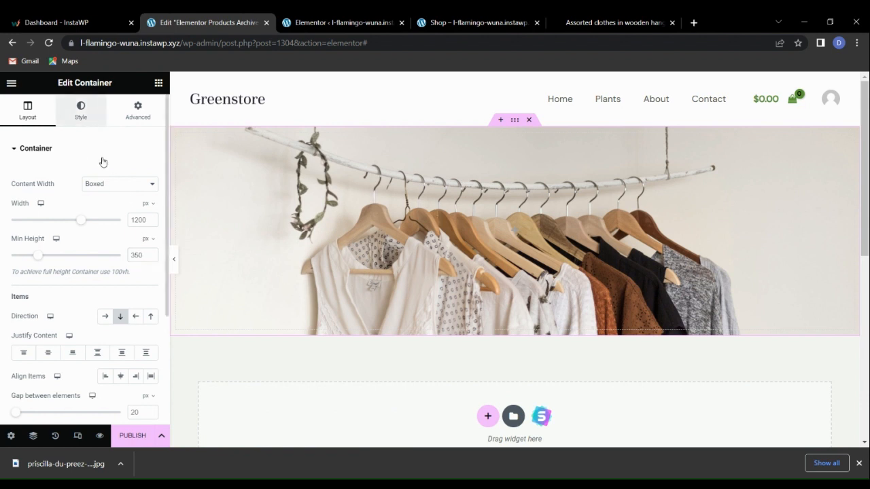
pyautogui.click(158, 84)
pyautogui.scroll(-2, 114, 217)
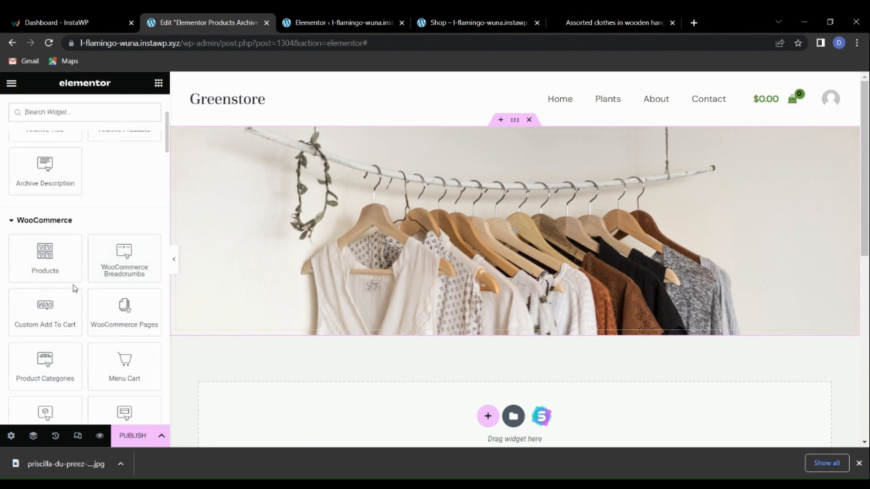
pyautogui.scroll(-2, 82, 296)
pyautogui.scroll(3, 89, 306)
pyautogui.scroll(-7, 90, 310)
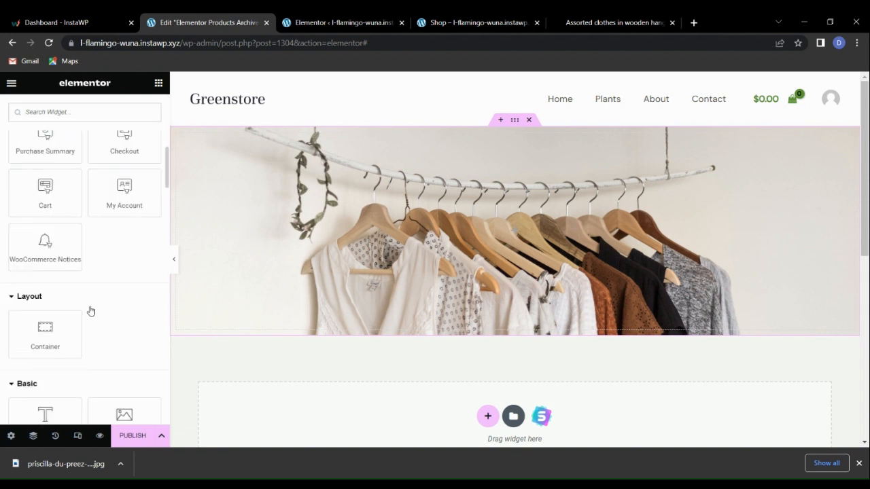
pyautogui.scroll(2, 91, 311)
pyautogui.scroll(2, 91, 311)
pyautogui.scroll(-4, 89, 311)
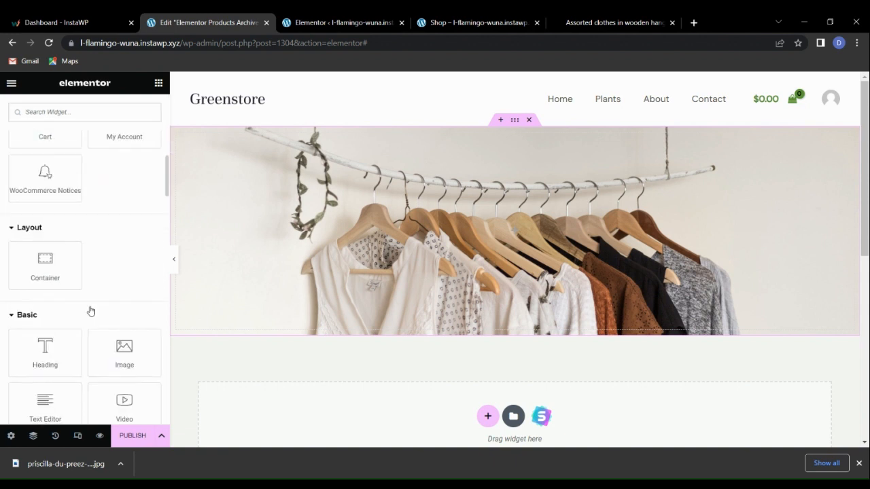
pyautogui.scroll(6, 77, 286)
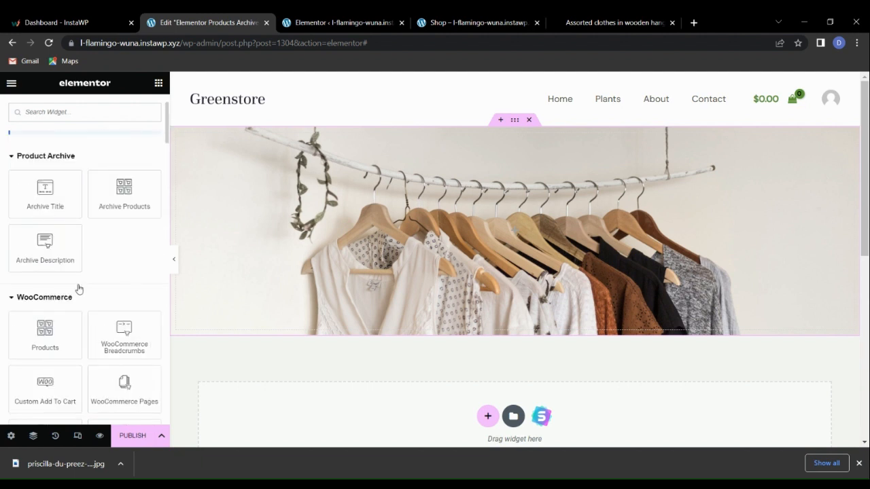
pyautogui.moveTo(59, 200); pyautogui.dragTo(385, 267)
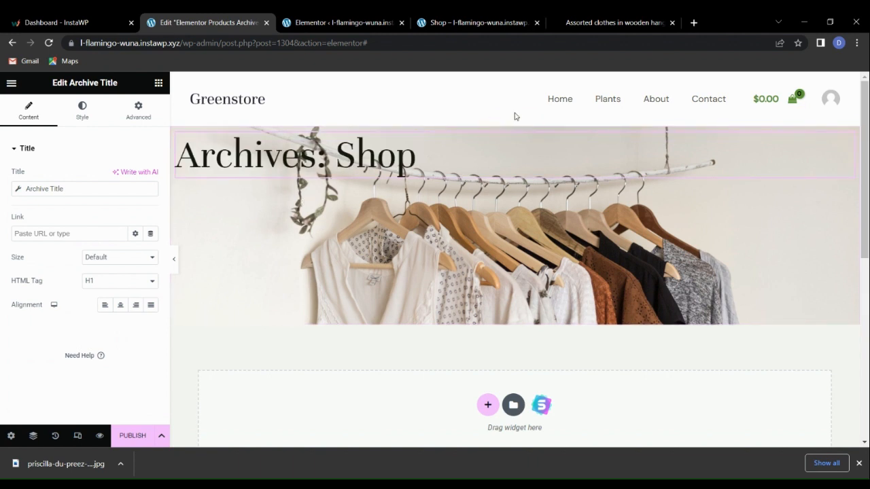
# - Center the banner container's content in both directions by setting Justify Content and Align Items to center
pyautogui.click(206, 288)
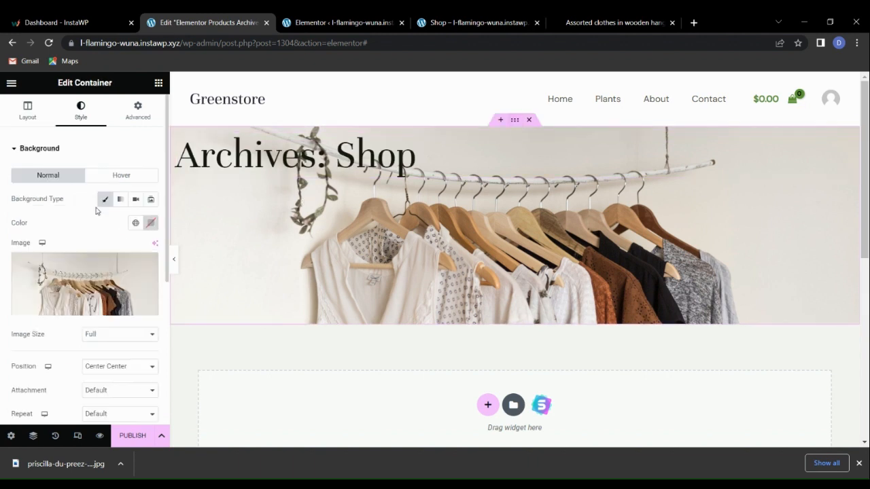
pyautogui.click(32, 114)
pyautogui.scroll(-1, 106, 276)
pyautogui.click(48, 282)
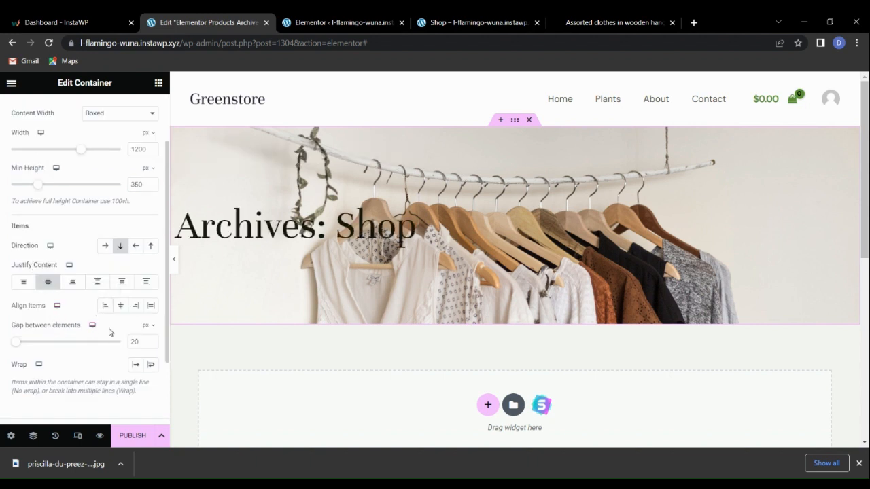
pyautogui.click(120, 308)
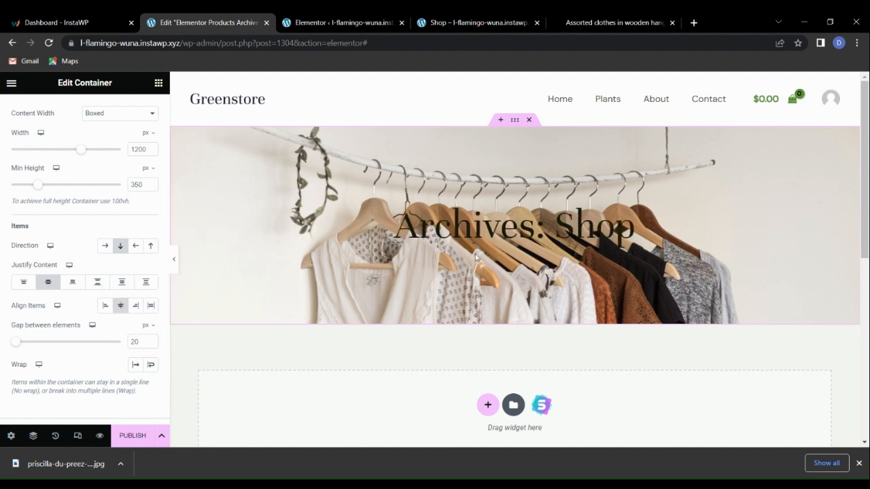
# - Add a classic background overlay to the banner container in a near-black color with an opacity of 0.21
pyautogui.click(628, 210)
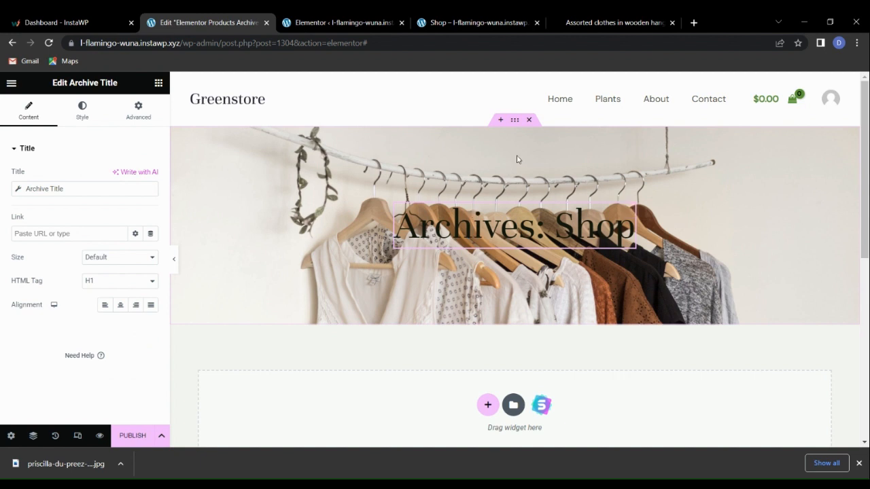
pyautogui.click(515, 121)
pyautogui.click(82, 114)
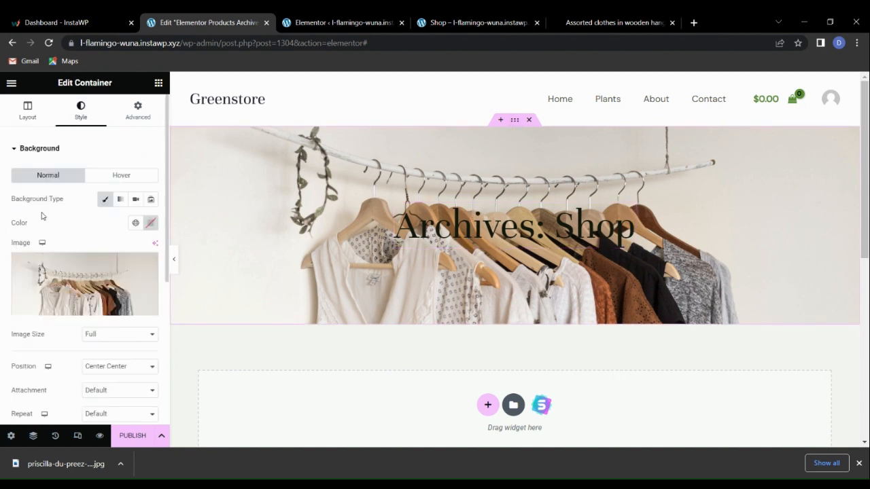
pyautogui.scroll(-3, 49, 318)
pyautogui.click(49, 326)
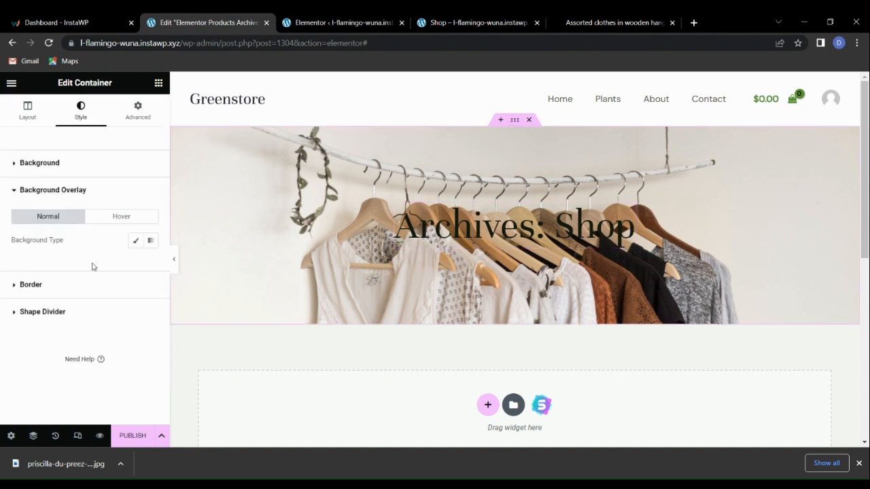
pyautogui.click(135, 243)
pyautogui.click(151, 265)
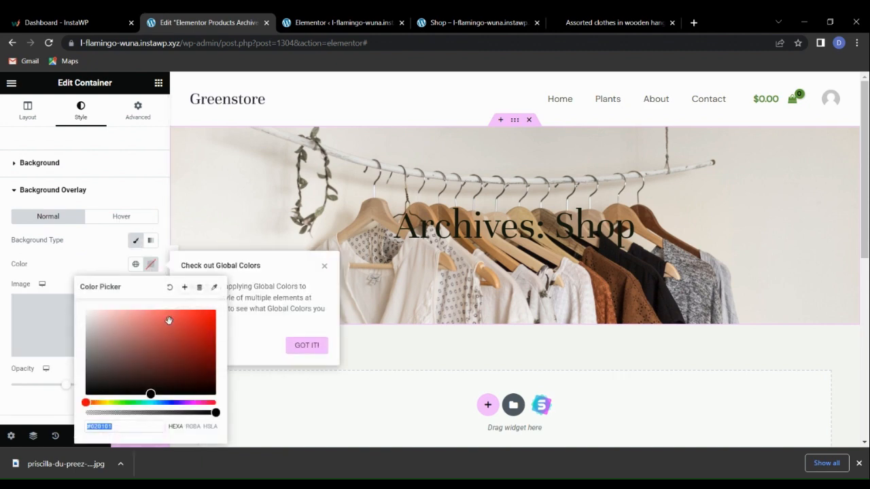
pyautogui.click(110, 385)
pyautogui.click(75, 266)
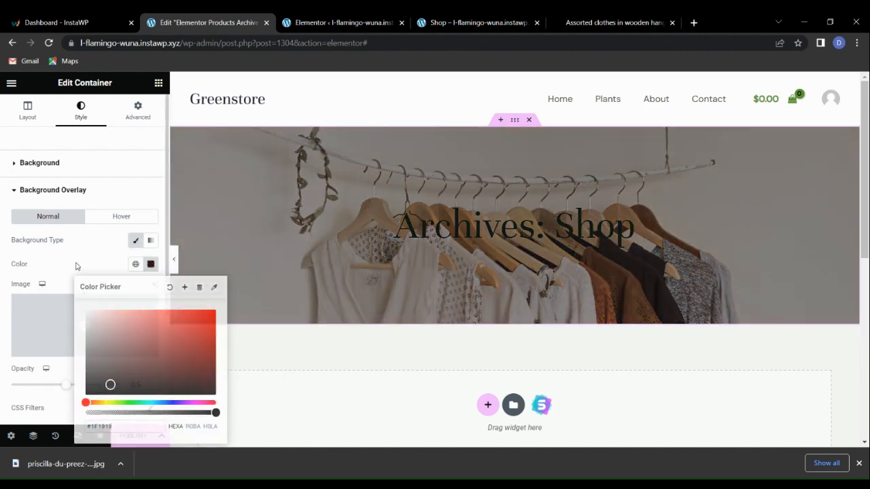
pyautogui.scroll(-1, 97, 349)
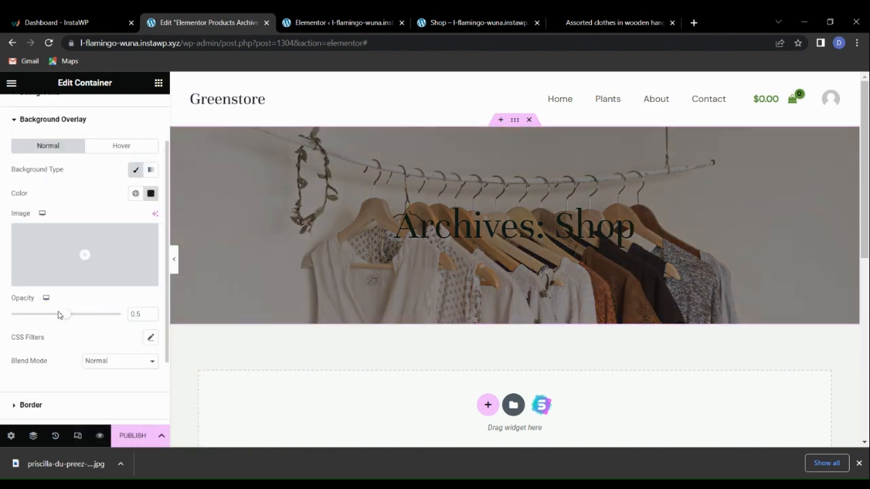
pyautogui.moveTo(64, 316); pyautogui.dragTo(26, 329)
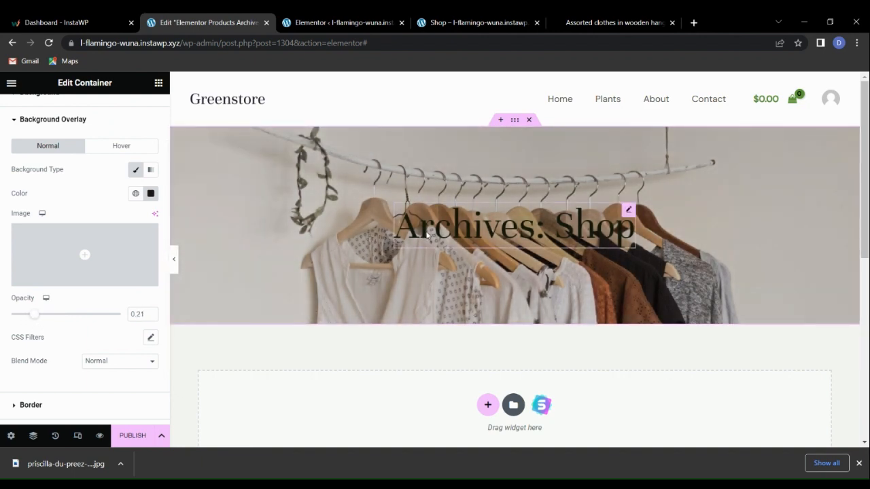
# - Change the text color of the archive title on the banner to white
pyautogui.click(406, 221)
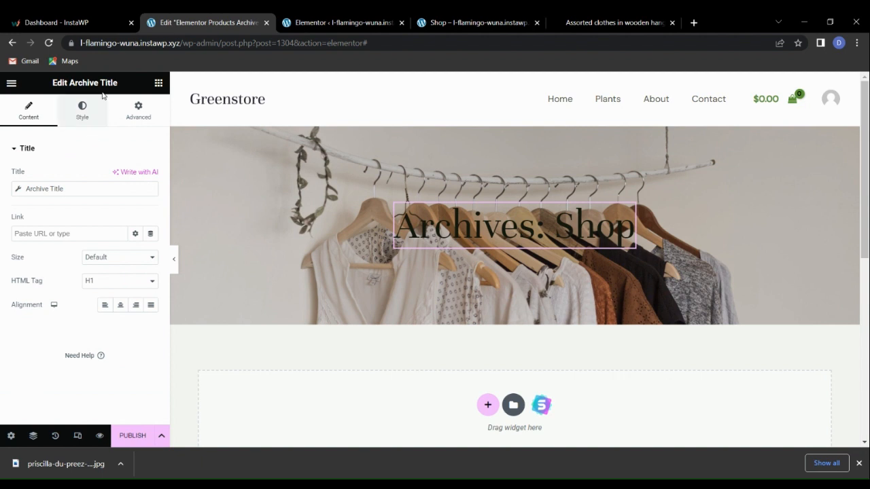
pyautogui.click(83, 112)
pyautogui.click(153, 179)
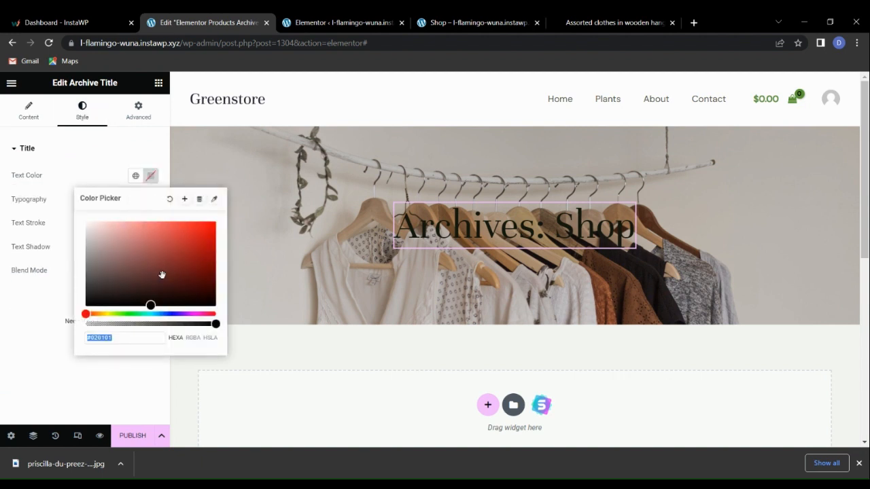
pyautogui.moveTo(161, 275); pyautogui.dragTo(68, 198)
pyautogui.click(26, 332)
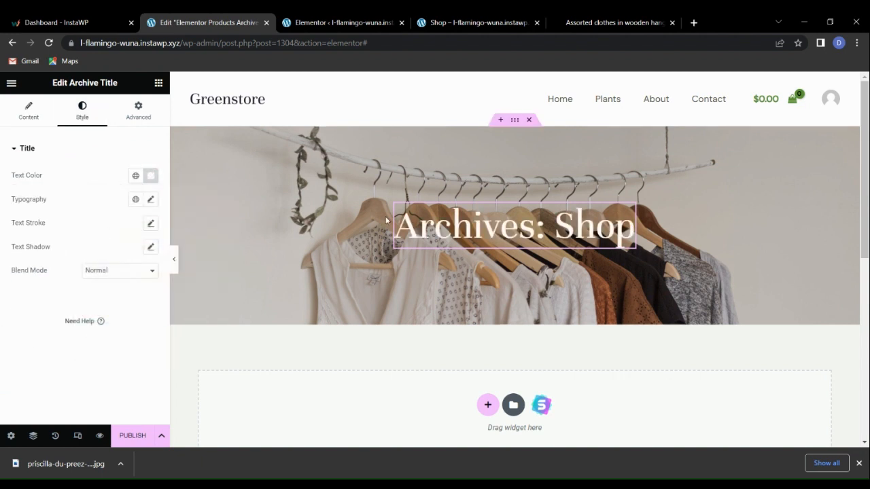
# - Set the archive title's typography weight to 500 (Medium)
pyautogui.click(151, 199)
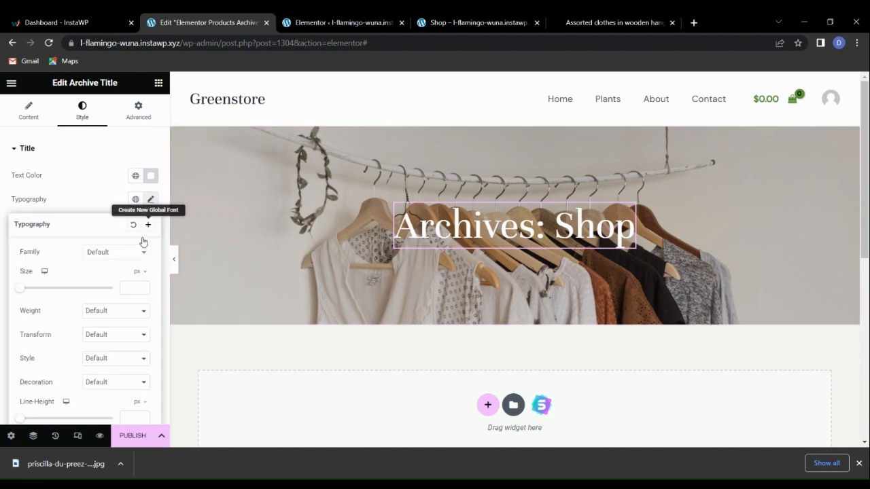
pyautogui.click(105, 368)
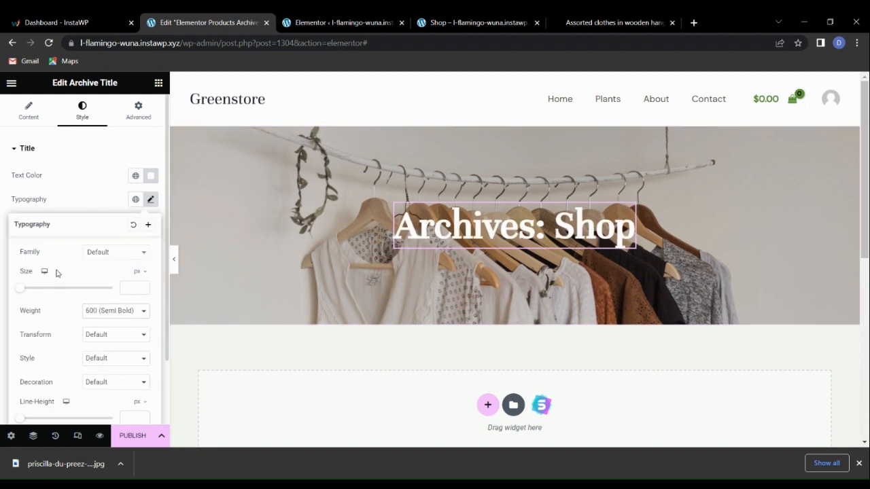
pyautogui.click(104, 360)
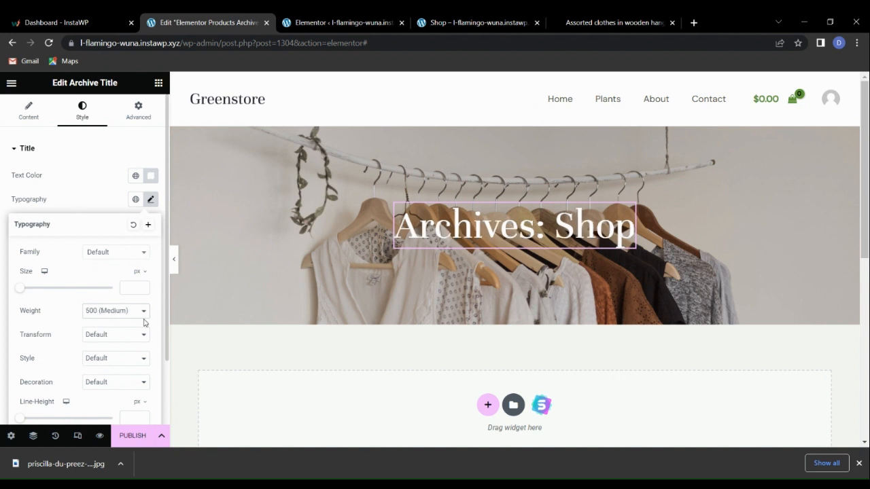
pyautogui.click(432, 235)
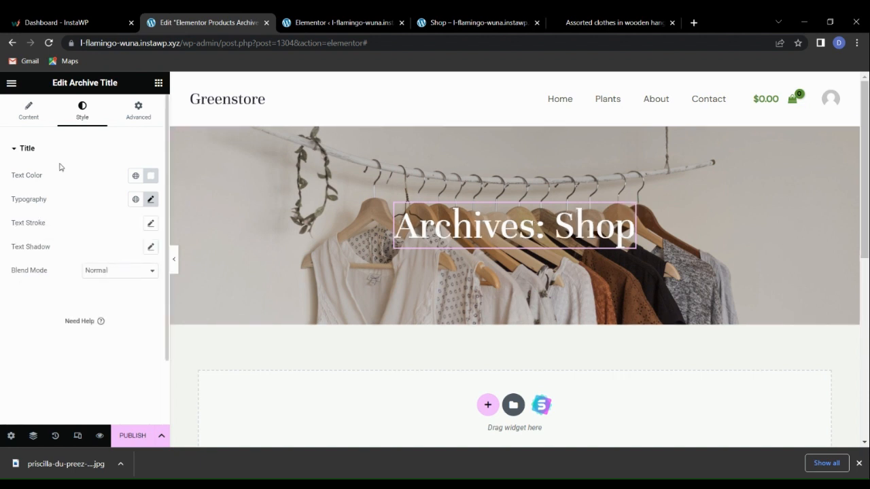
# - Turn off Include Context in the dynamic settings of the archive title so it drops the "Archives:" prefix
pyautogui.click(30, 112)
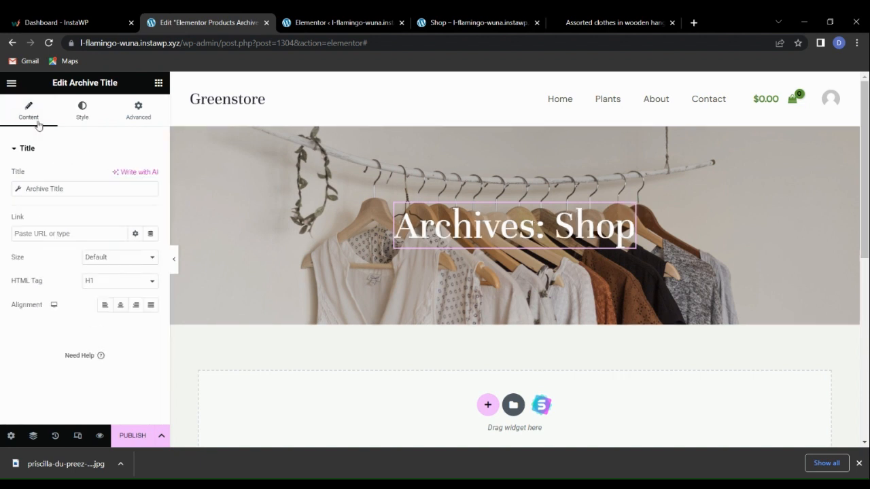
pyautogui.click(19, 190)
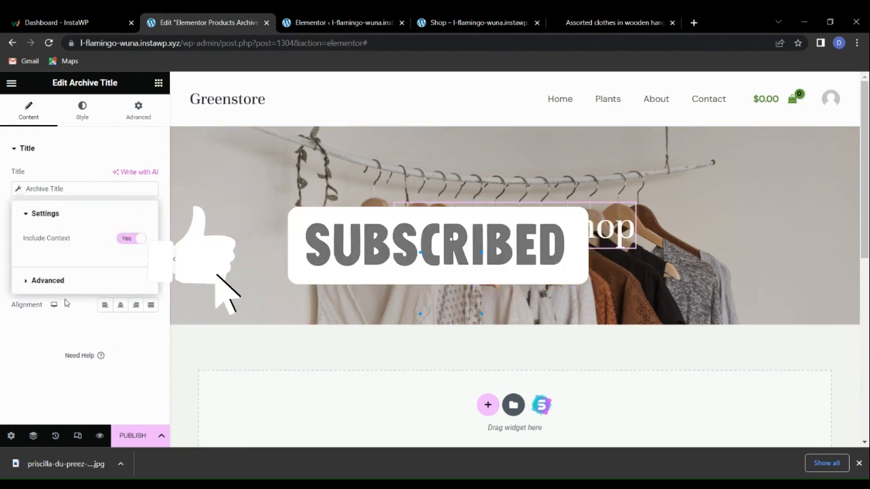
pyautogui.click(45, 285)
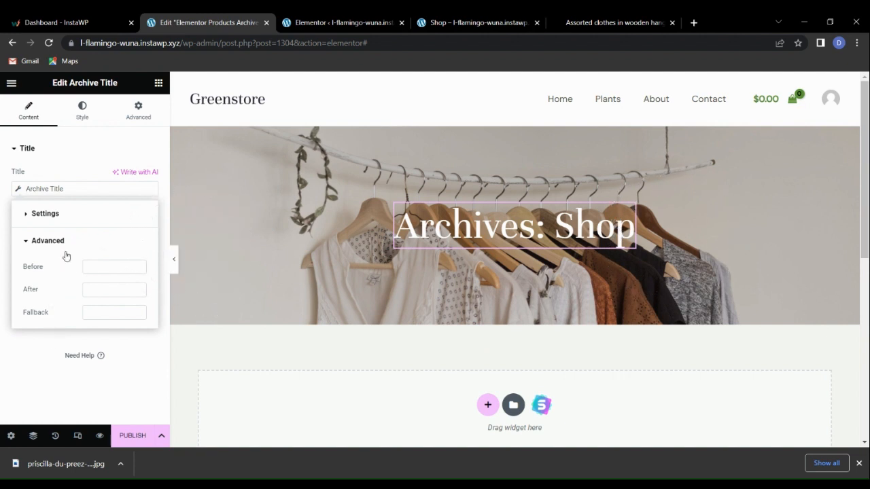
pyautogui.click(26, 216)
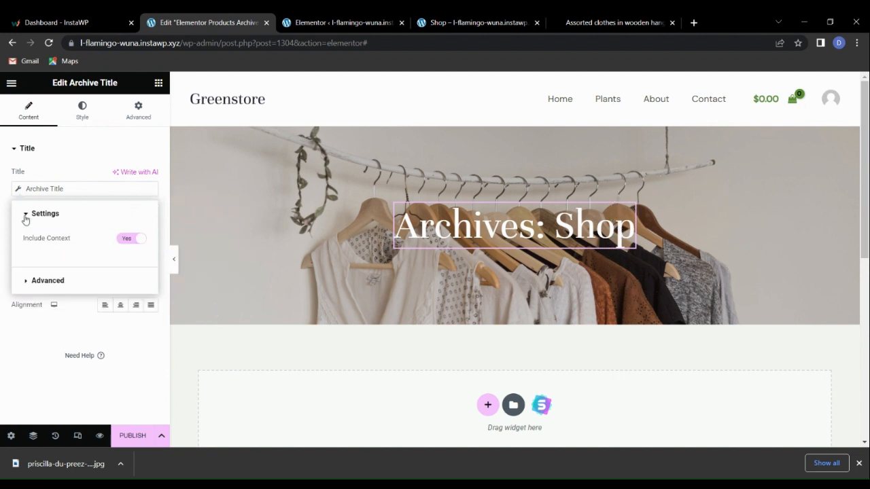
pyautogui.click(130, 240)
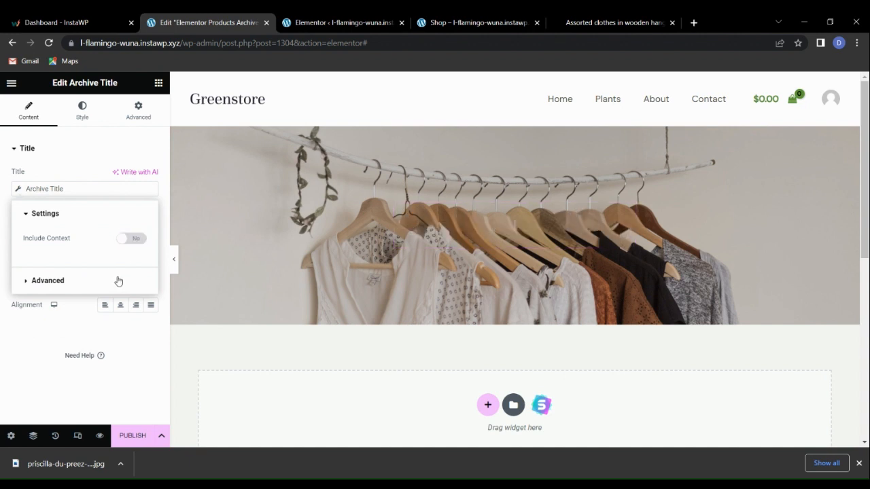
pyautogui.click(131, 241)
pyautogui.click(56, 286)
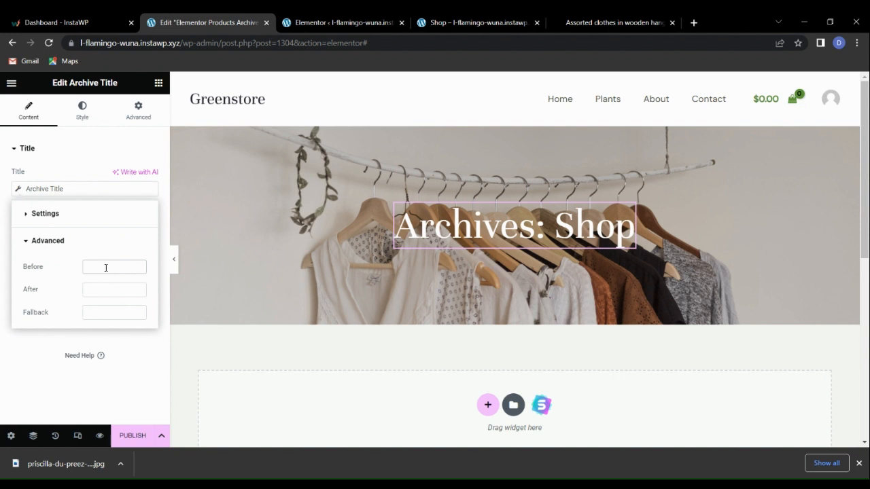
pyautogui.click(27, 218)
pyautogui.click(129, 240)
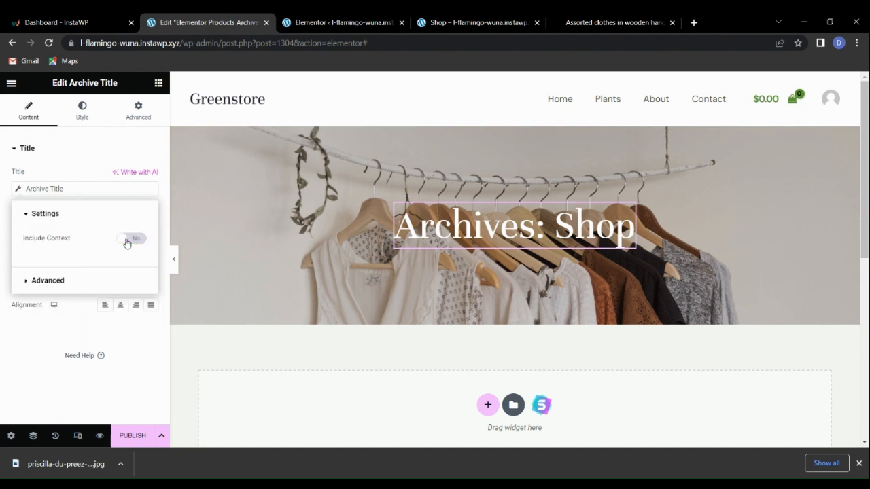
pyautogui.click(27, 216)
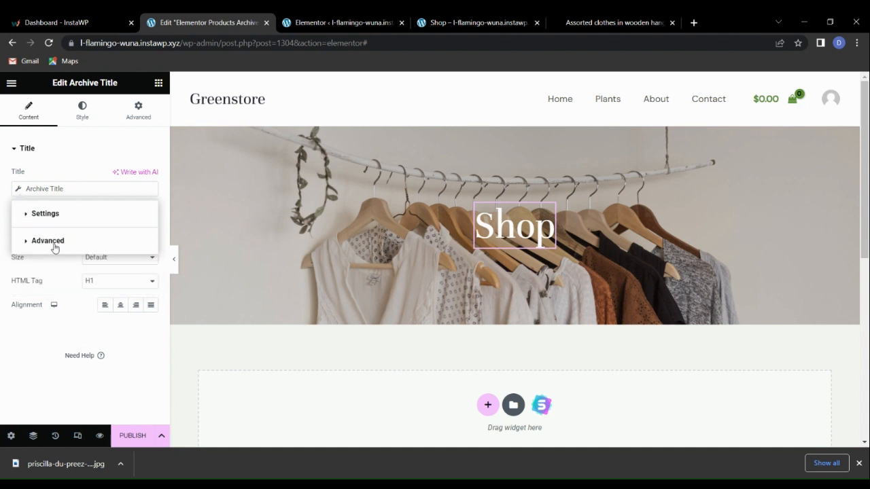
pyautogui.click(29, 217)
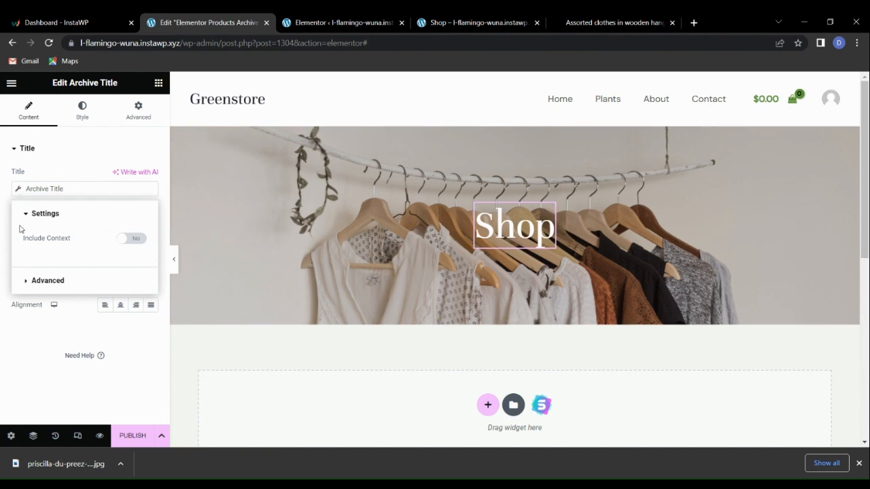
pyautogui.click(492, 245)
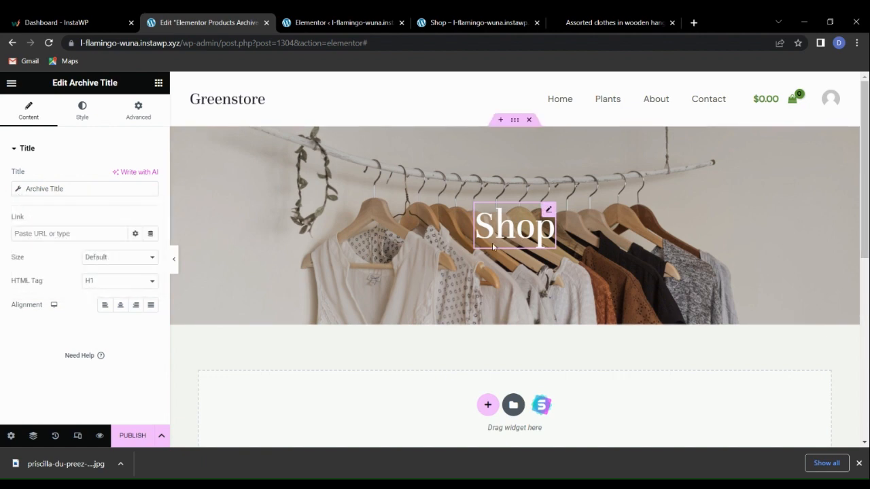
# - Dismiss the downloads bar and add a new single container with downward direction below the banner
pyautogui.scroll(-3, 484, 254)
pyautogui.scroll(3, 472, 252)
pyautogui.scroll(-2, 458, 261)
pyautogui.click(412, 303)
pyautogui.scroll(3, 357, 310)
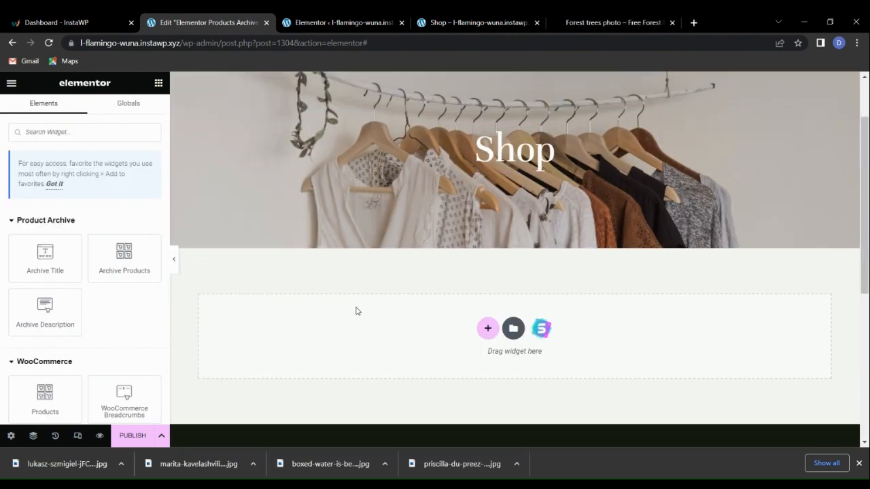
pyautogui.scroll(-3, 335, 320)
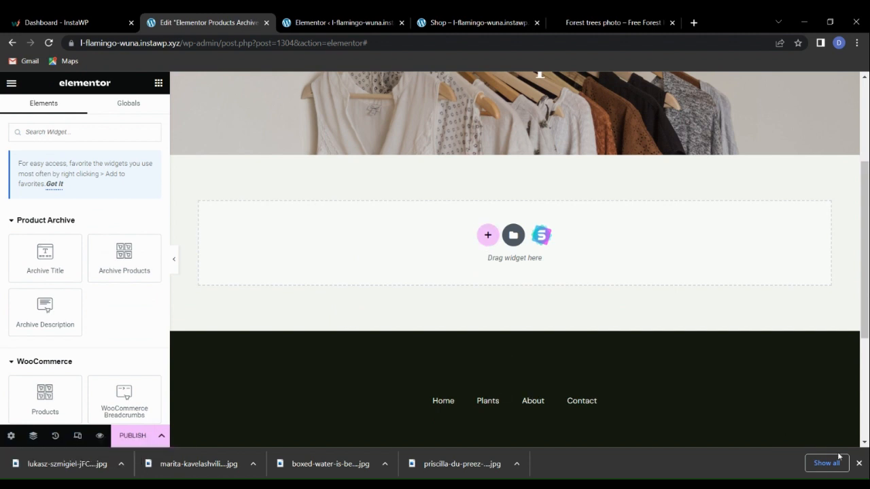
pyautogui.click(859, 463)
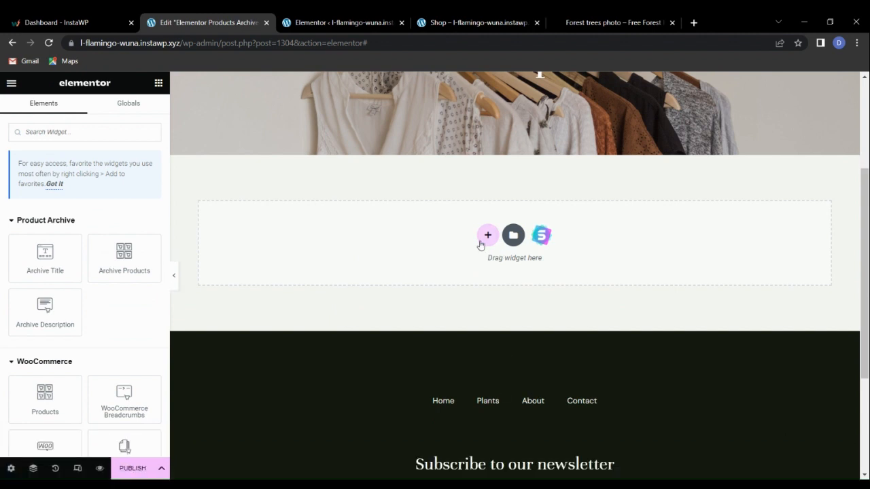
pyautogui.click(482, 241)
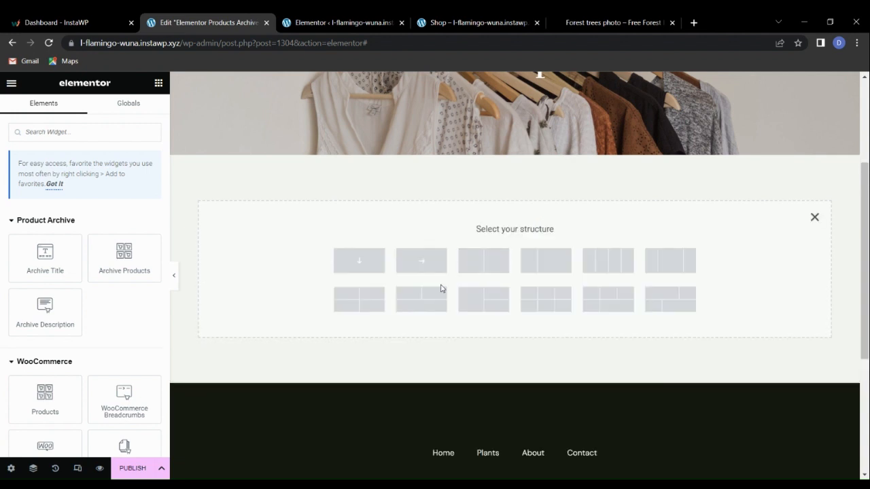
pyautogui.click(367, 269)
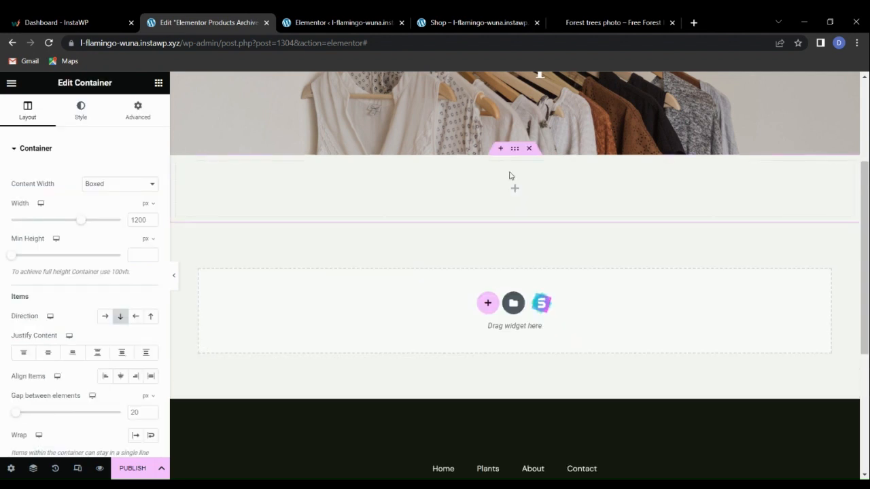
# - Unlink the new container's padding values and set its top and bottom padding to 80 px
pyautogui.click(137, 110)
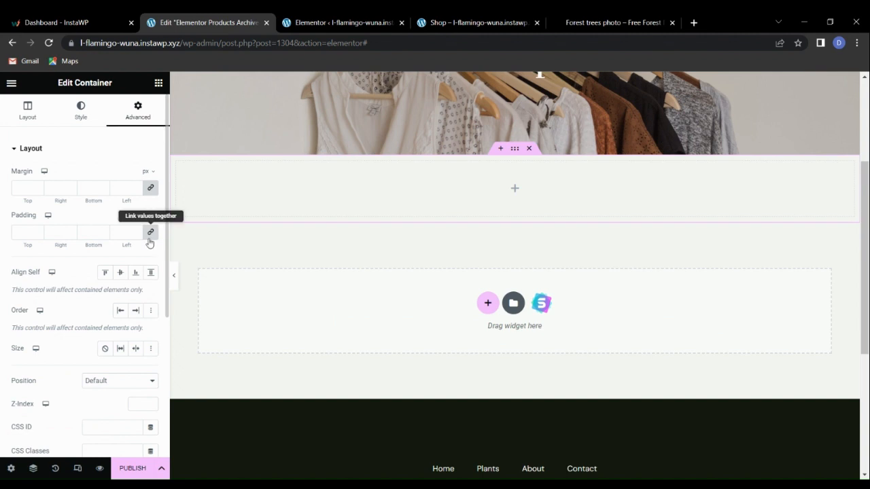
pyautogui.click(150, 232)
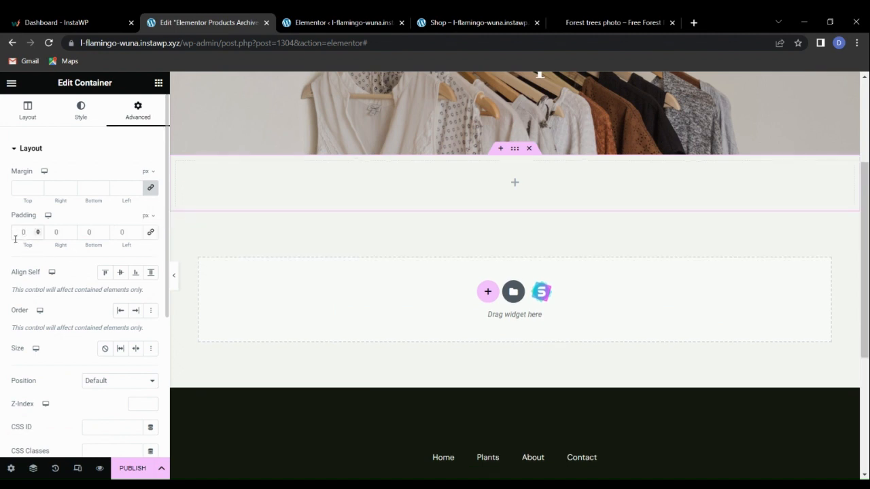
pyautogui.click(15, 239)
pyautogui.write('800')
pyautogui.press('BackSpace')
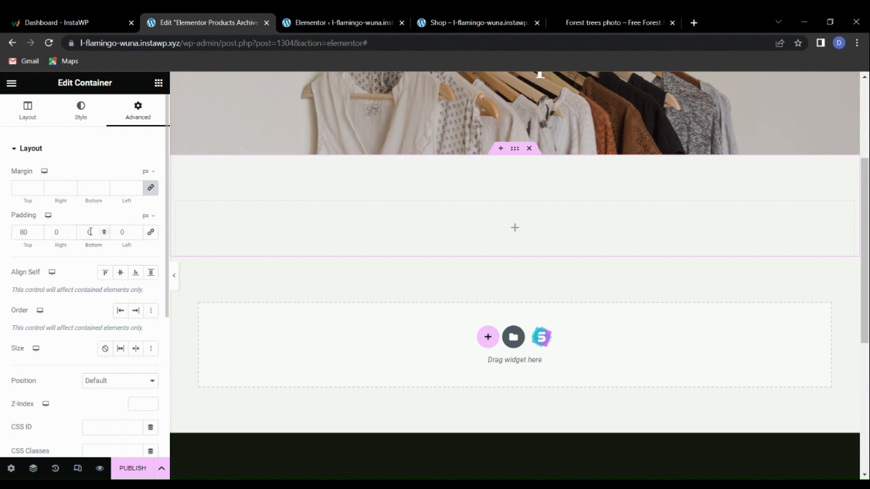
pyautogui.write('80')
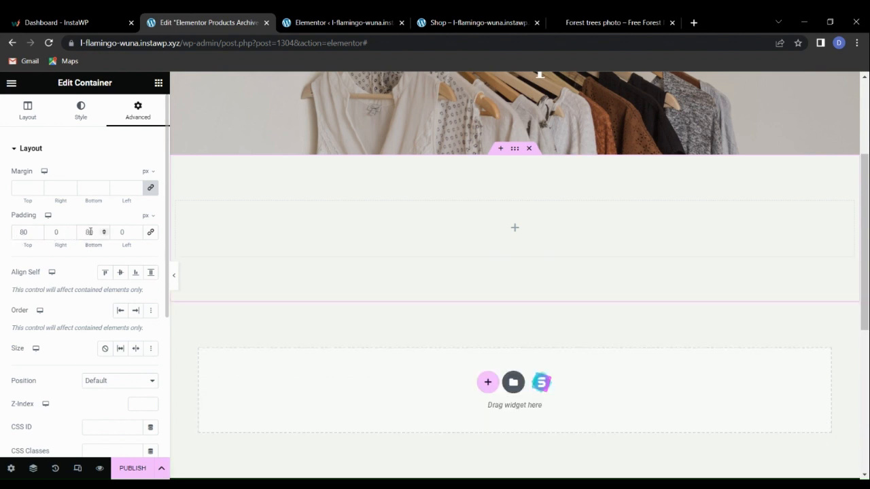
# - Place an inner container inside the new section container and duplicate it
pyautogui.click(159, 83)
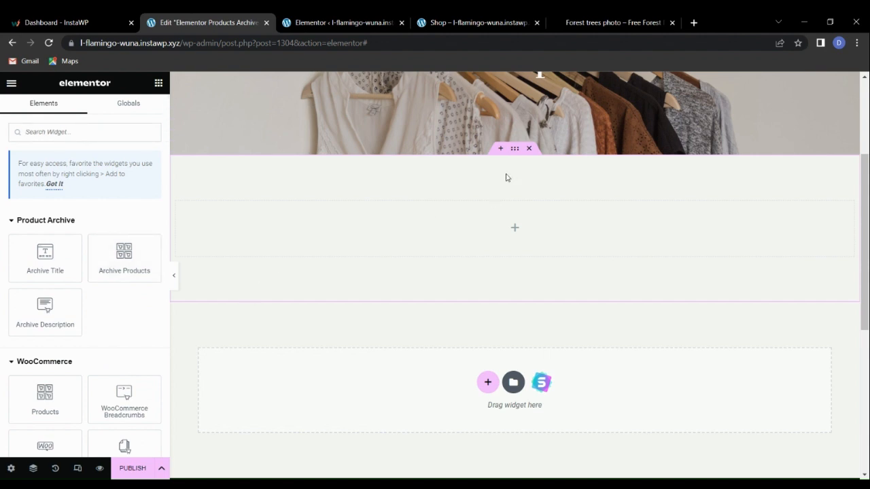
pyautogui.scroll(-7, 59, 338)
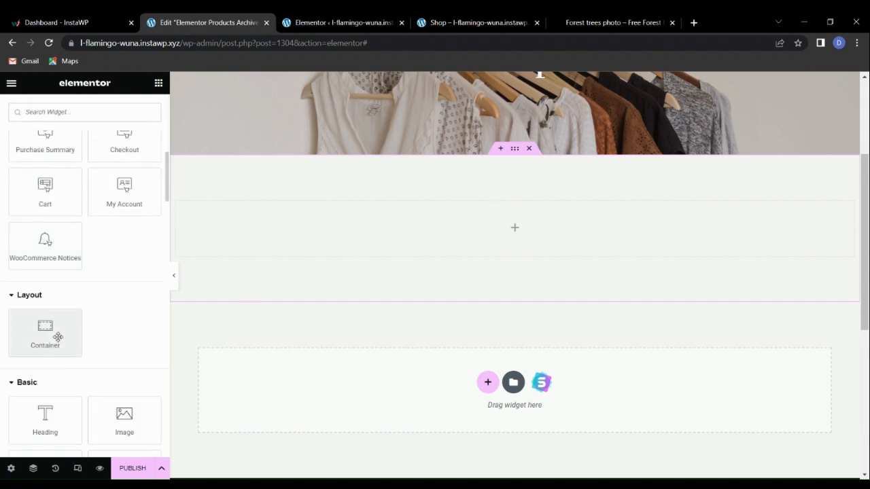
pyautogui.moveTo(58, 338); pyautogui.dragTo(327, 246)
pyautogui.moveTo(341, 244); pyautogui.dragTo(265, 258)
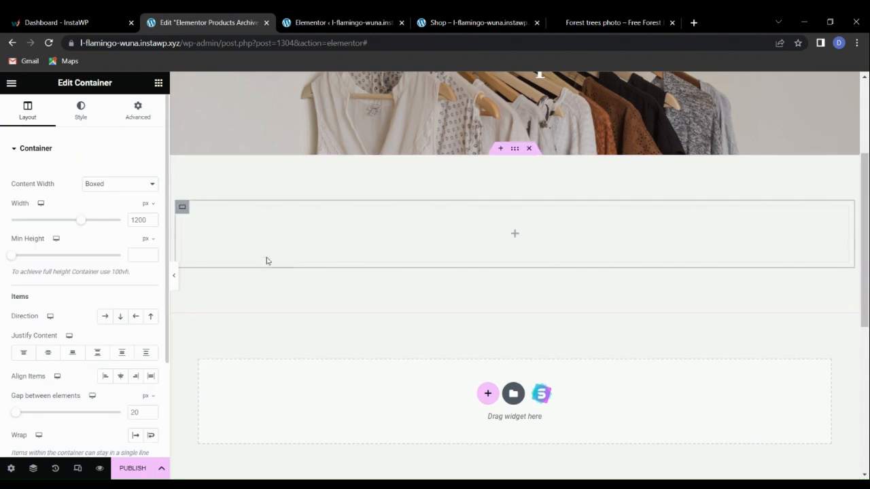
pyautogui.rightClick(191, 214)
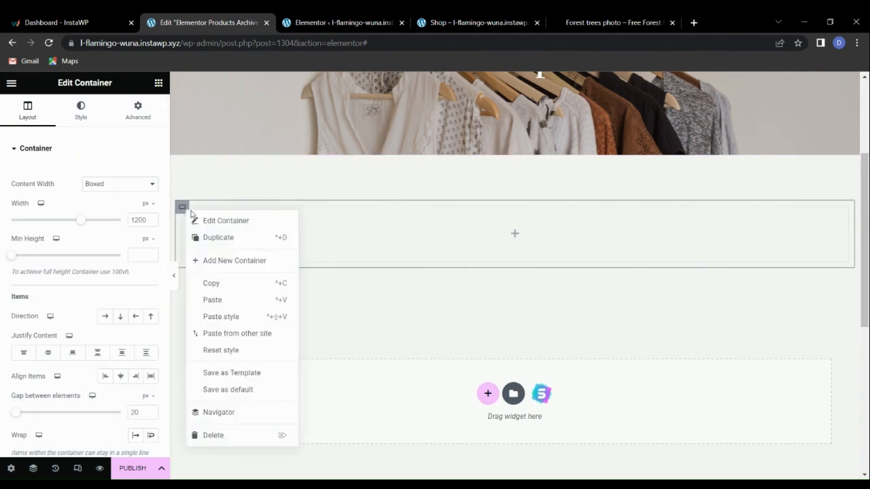
pyautogui.click(217, 237)
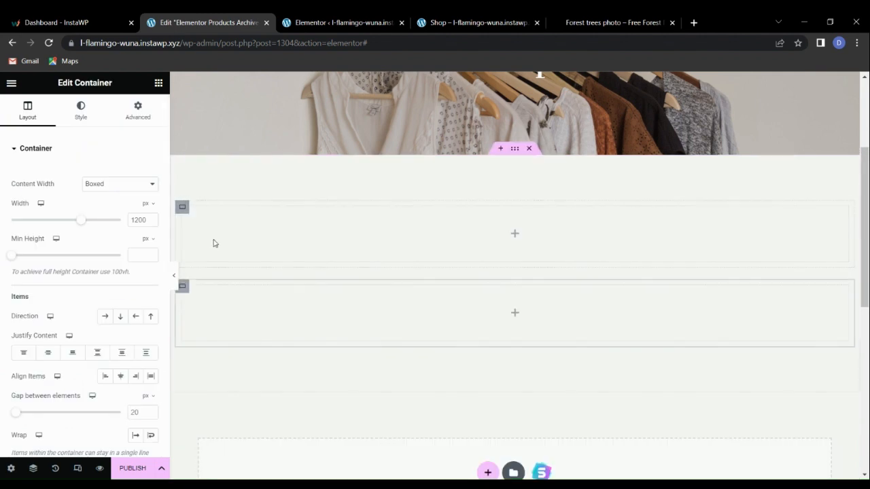
# - Arrange the outer container's items in a row with centered Justify Content, and narrow the first inner container to under a third of the row
pyautogui.click(513, 161)
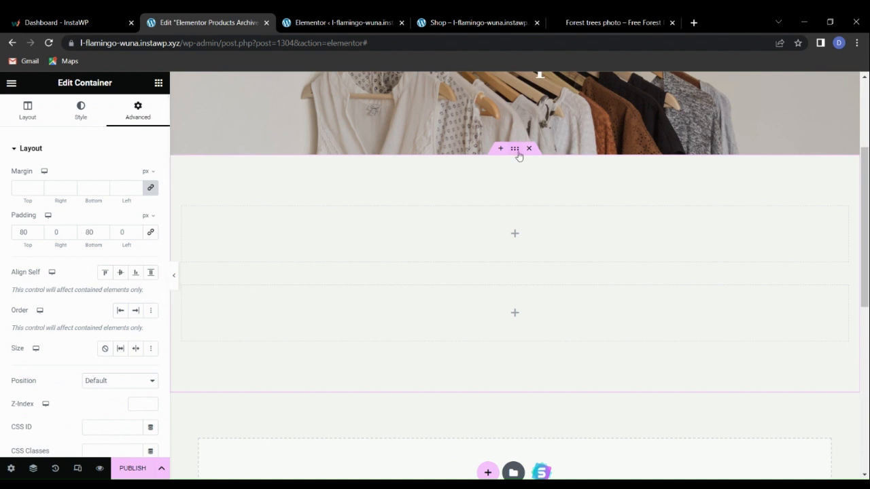
pyautogui.click(27, 110)
pyautogui.scroll(-2, 83, 277)
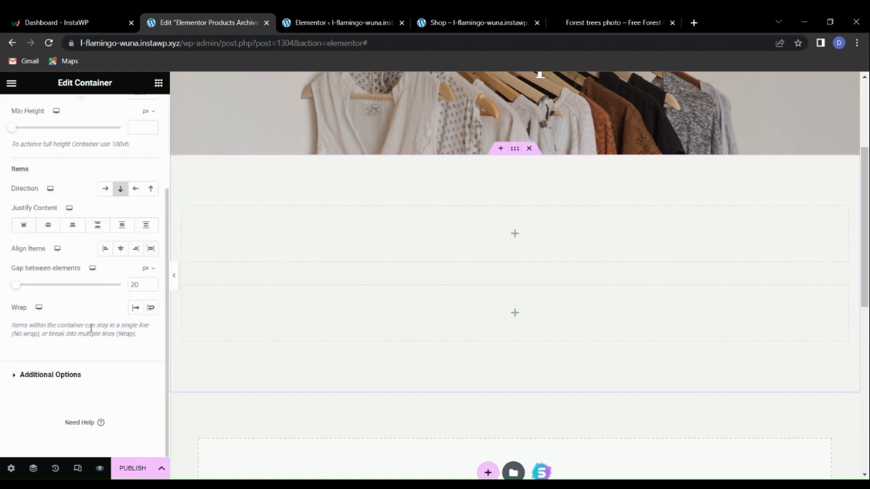
pyautogui.click(105, 189)
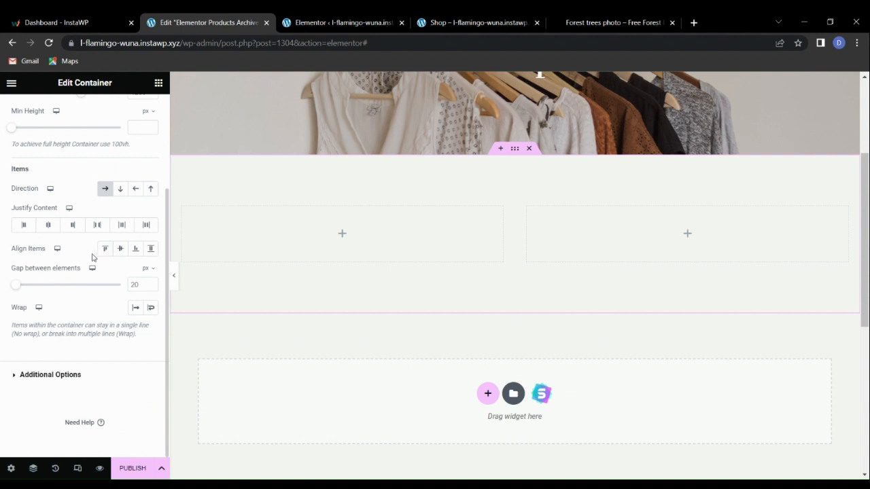
pyautogui.click(49, 225)
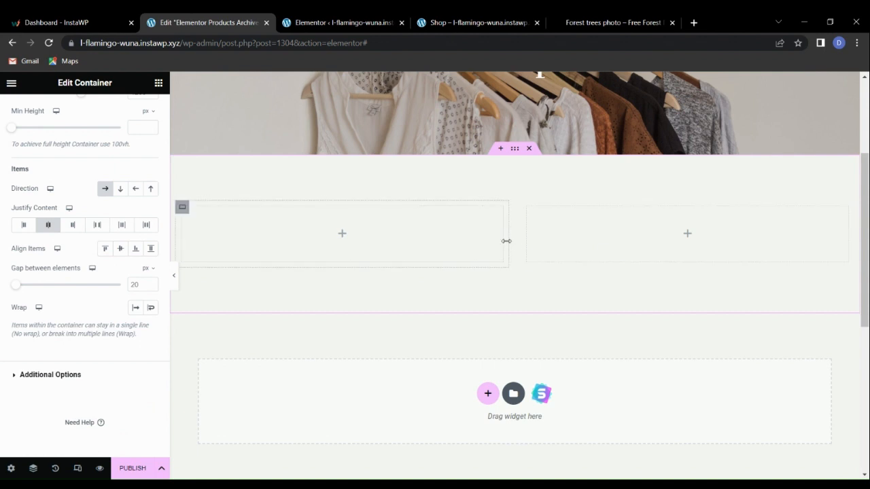
pyautogui.moveTo(506, 241); pyautogui.dragTo(384, 247)
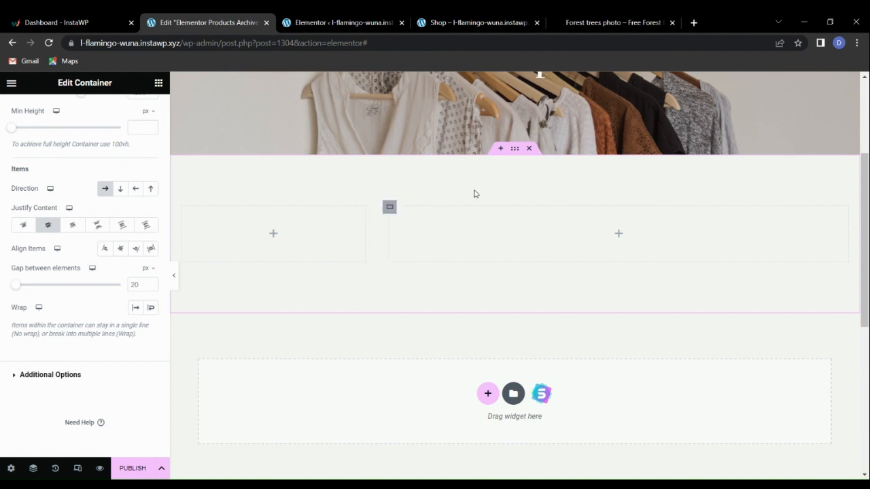
# - Set the outer two-column container's boxed content width to 1300 px and preview the layout without the editing controls
pyautogui.scroll(3, 60, 195)
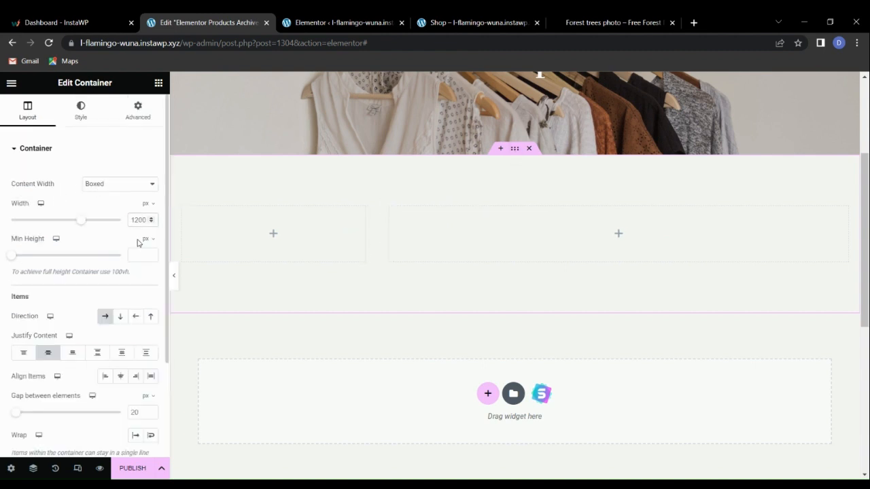
pyautogui.write('14')
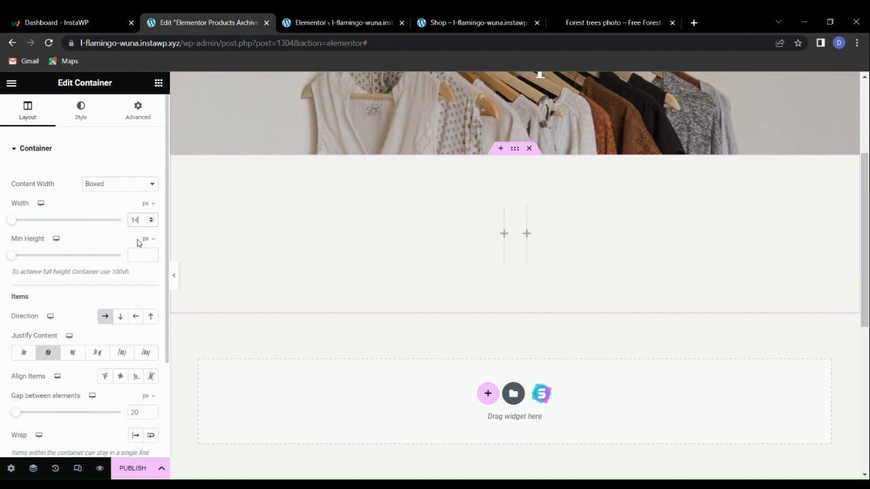
pyautogui.write('300')
pyautogui.click(174, 279)
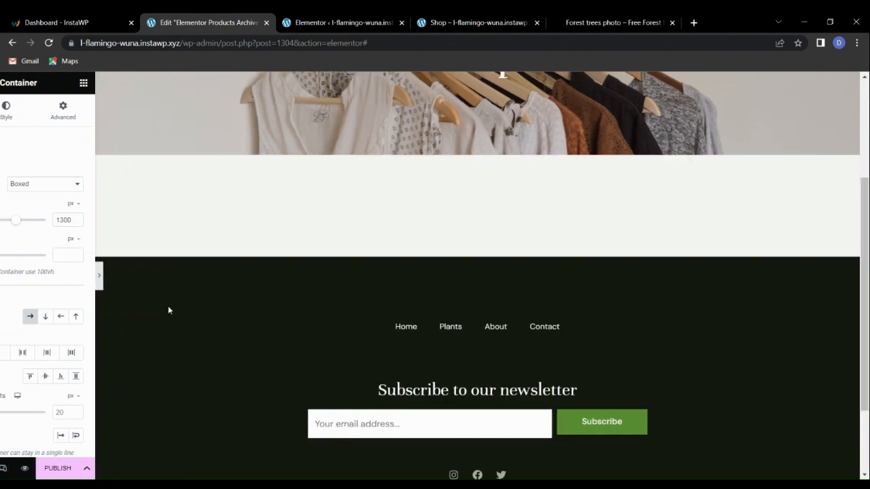
pyautogui.click(4, 275)
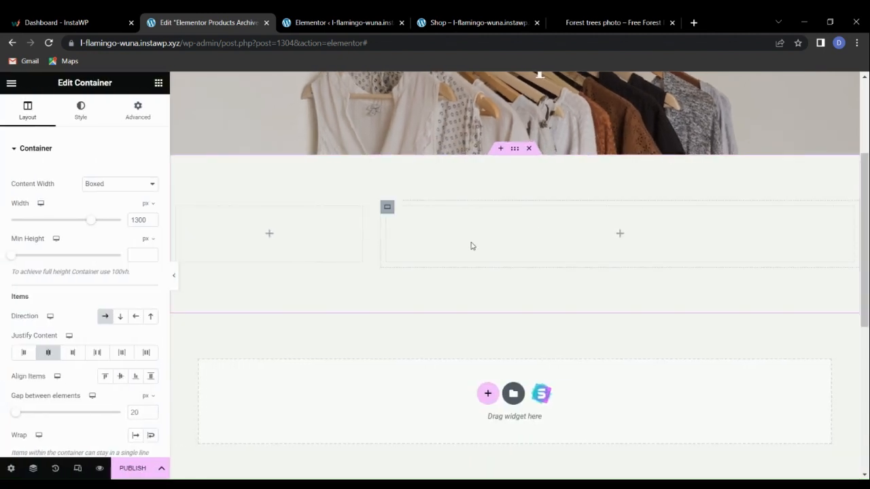
# - Place the Archive Products widget in the wider inner container and preview the product grid across the page
pyautogui.click(158, 82)
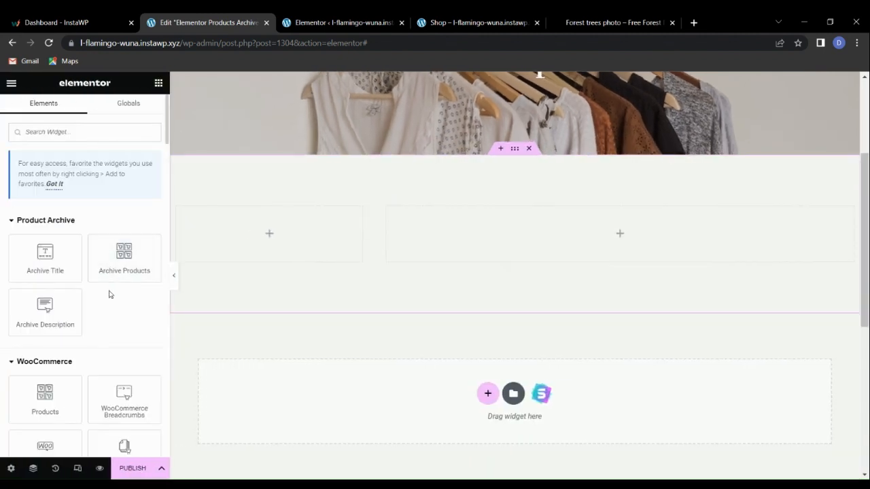
pyautogui.moveTo(124, 259); pyautogui.dragTo(483, 244)
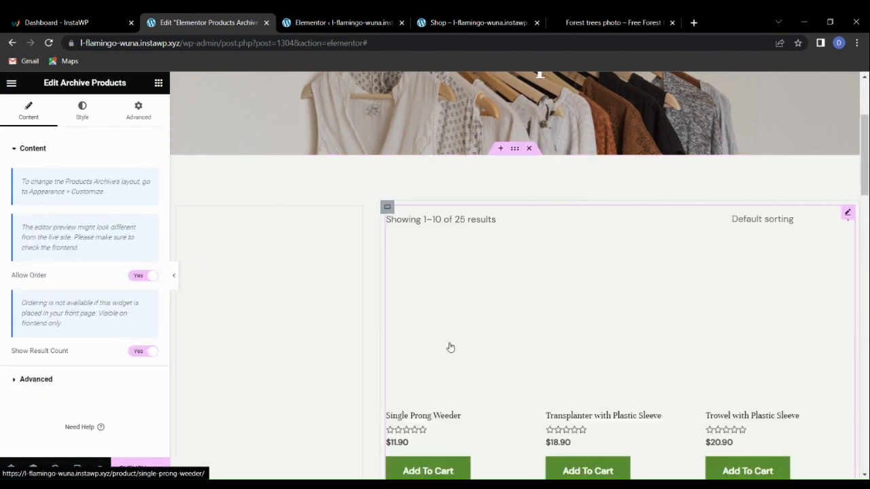
pyautogui.scroll(-3, 485, 359)
pyautogui.scroll(3, 487, 359)
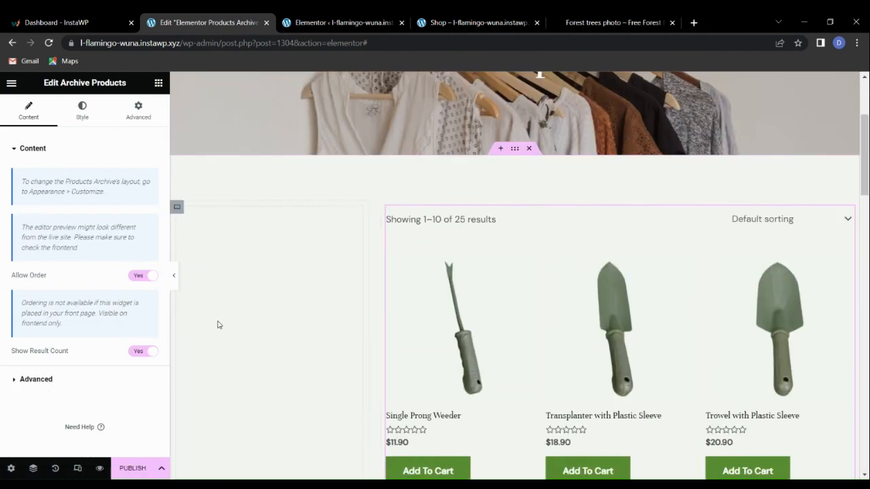
pyautogui.click(174, 275)
pyautogui.scroll(-7, 515, 313)
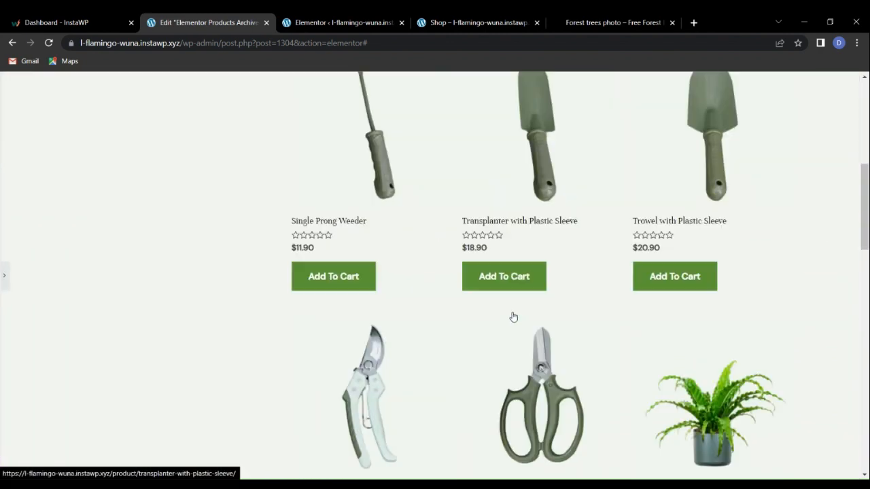
pyautogui.scroll(7, 511, 331)
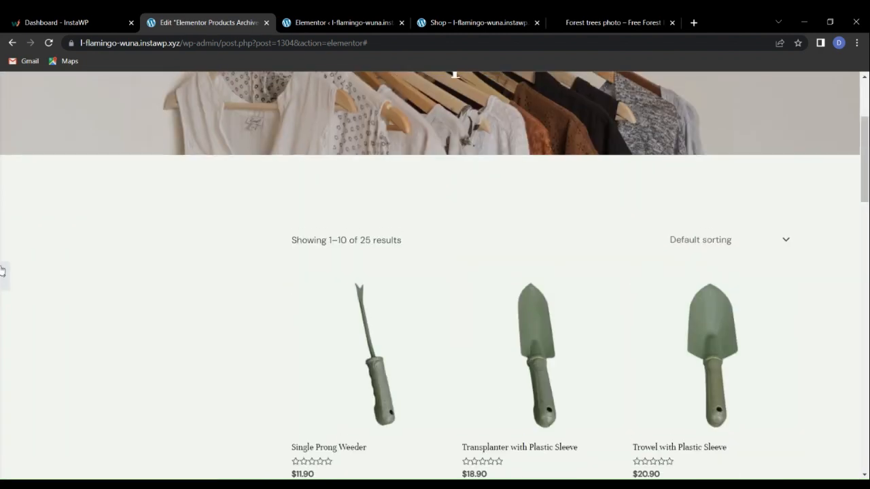
pyautogui.click(3, 275)
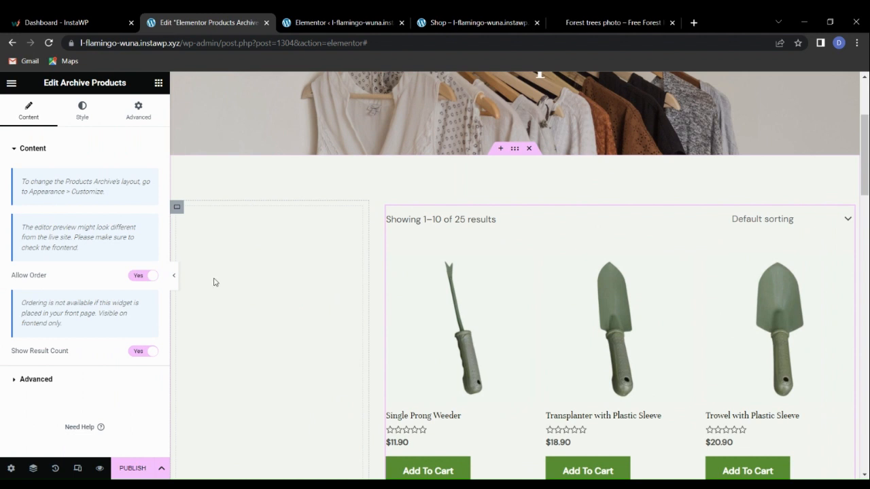
# - Place a new nested container inside the narrow inner container beside the product grid
pyautogui.click(158, 83)
pyautogui.scroll(-3, 138, 312)
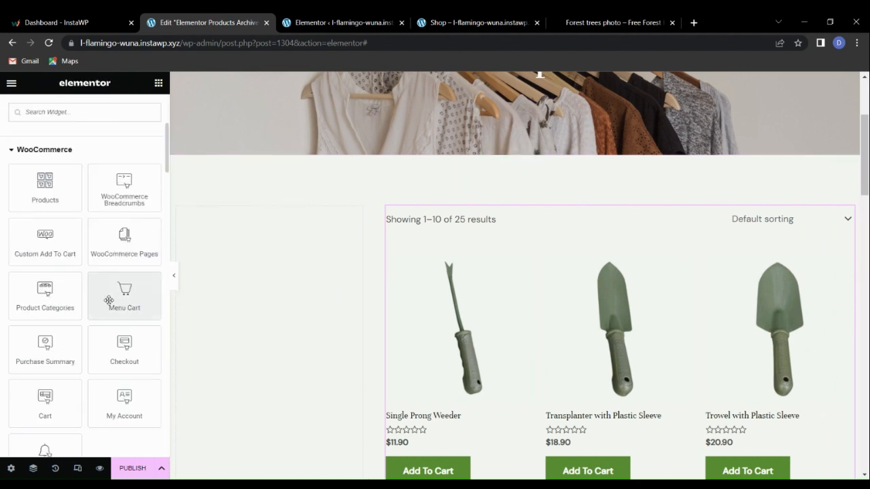
pyautogui.scroll(3, 109, 301)
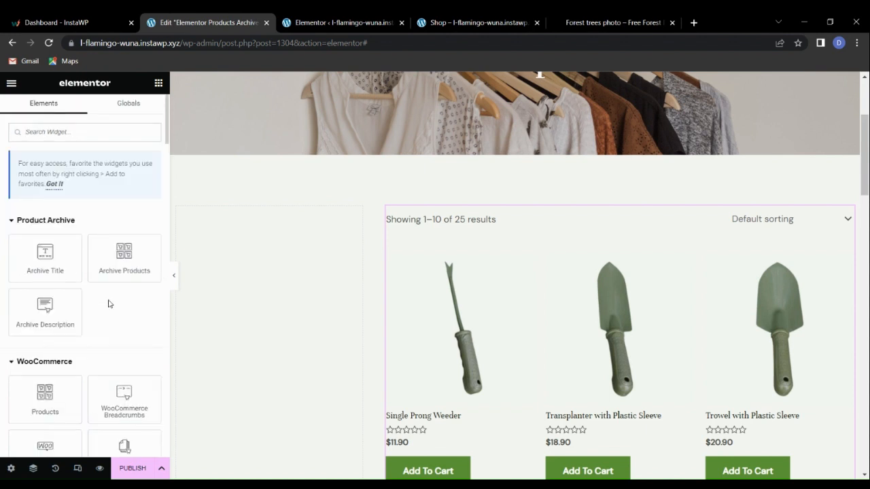
pyautogui.scroll(-8, 108, 301)
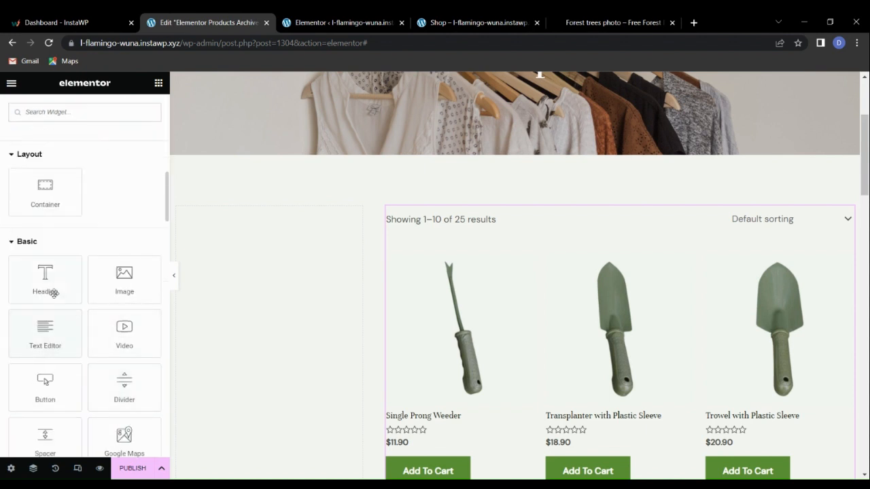
pyautogui.moveTo(54, 292); pyautogui.dragTo(70, 300)
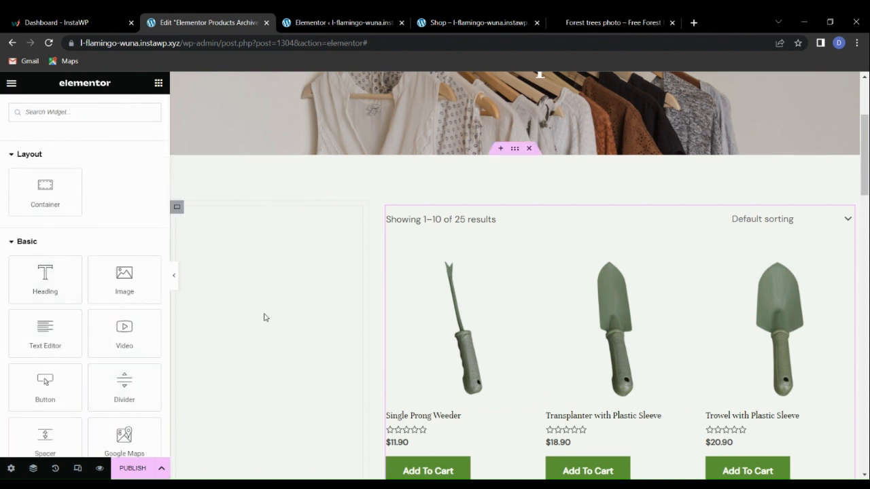
pyautogui.moveTo(54, 203); pyautogui.dragTo(276, 340)
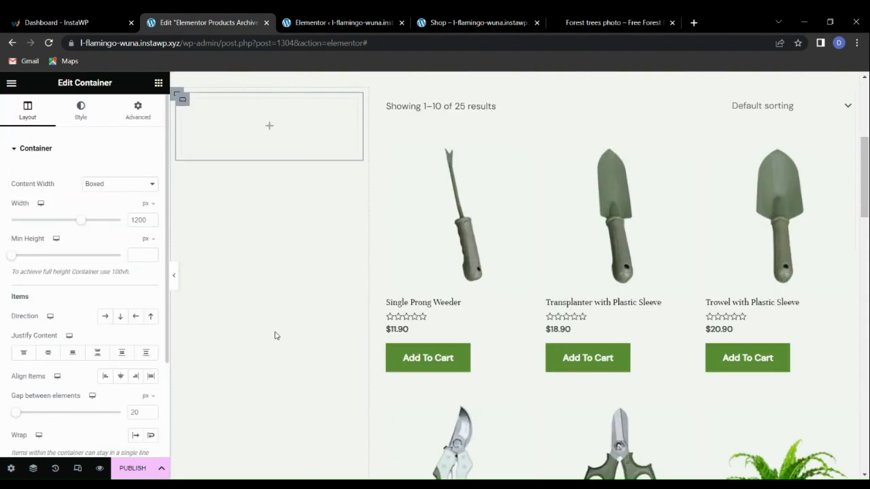
# - Add a Heading widget to the nested container and set its title to "Filter By Price"
pyautogui.click(157, 85)
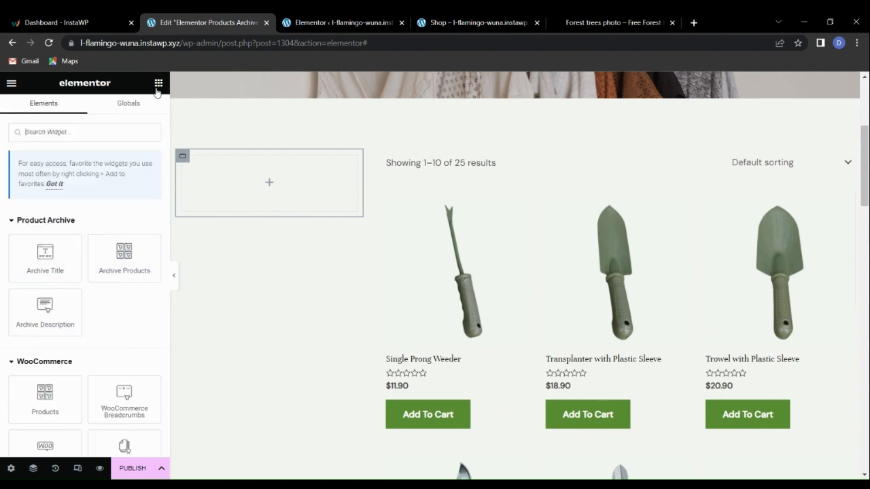
pyautogui.scroll(-7, 74, 312)
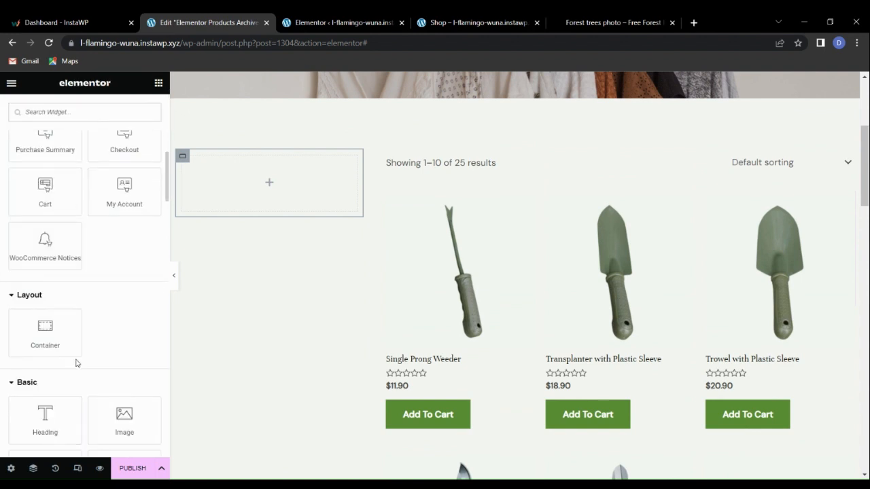
pyautogui.moveTo(70, 371); pyautogui.dragTo(249, 192)
pyautogui.moveTo(122, 226); pyautogui.dragTo(1, 184)
pyautogui.write('F')
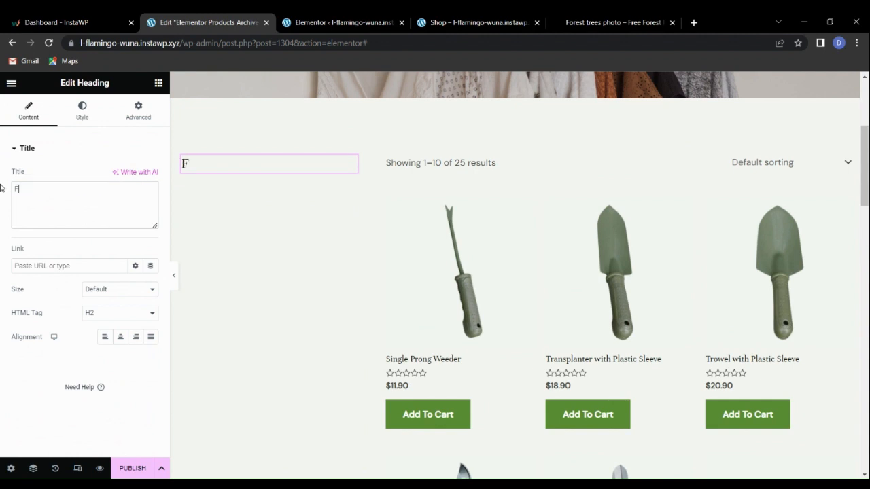
pyautogui.write('ilter By')
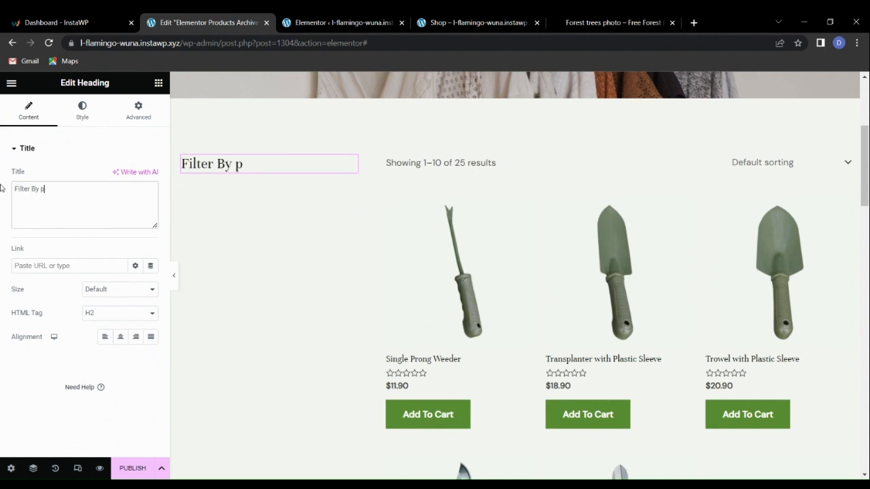
pyautogui.write(' p')
pyautogui.press('BackSpace')
pyautogui.write('Price')
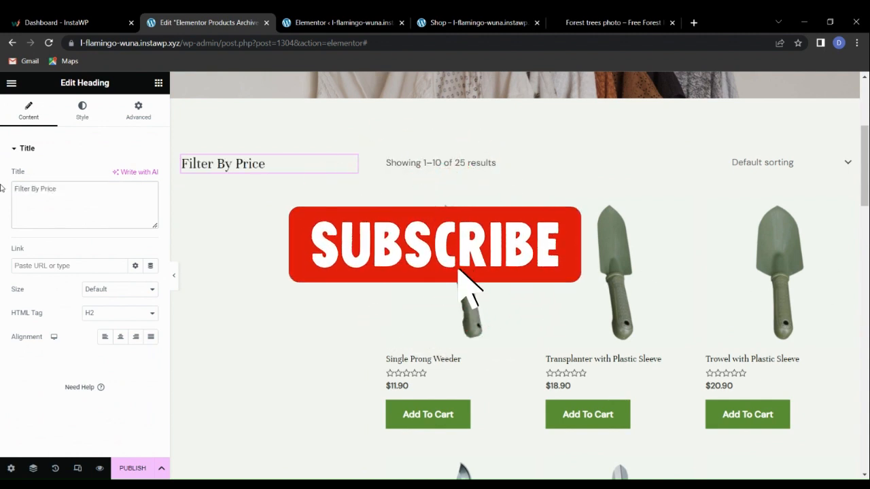
# - Add the WordPress Filter Products by Price widget below the heading and clear its default title
pyautogui.click(158, 84)
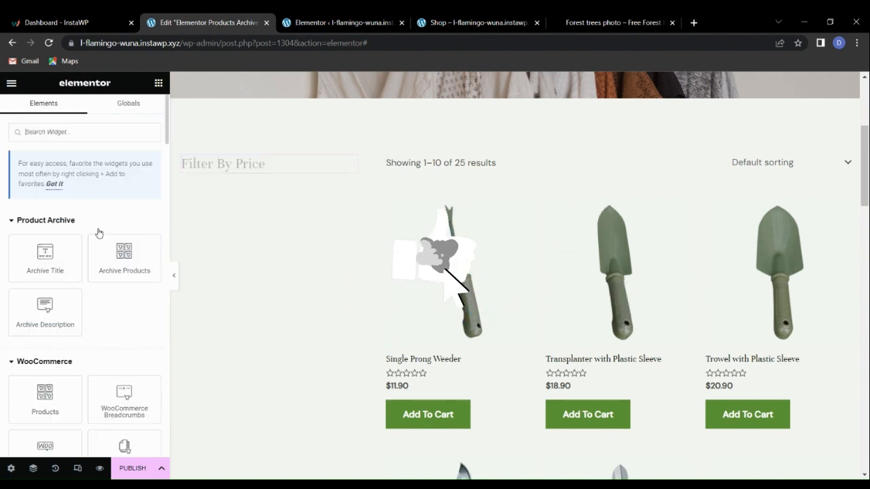
pyautogui.scroll(-7, 91, 316)
pyautogui.scroll(-10, 91, 318)
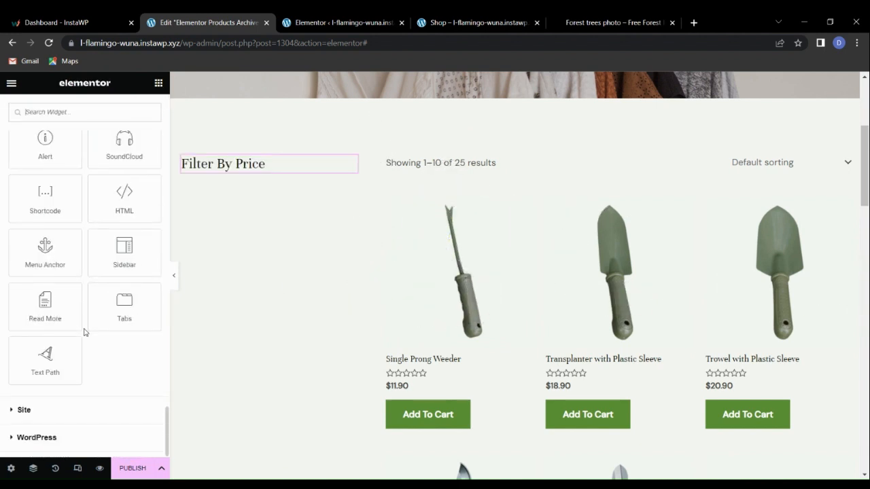
pyautogui.click(52, 437)
pyautogui.scroll(-12, 66, 375)
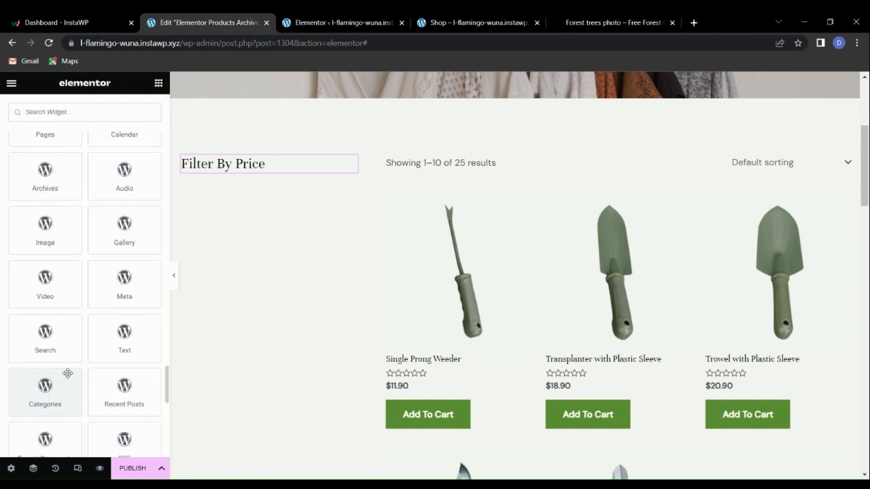
pyautogui.moveTo(124, 143); pyautogui.dragTo(247, 167)
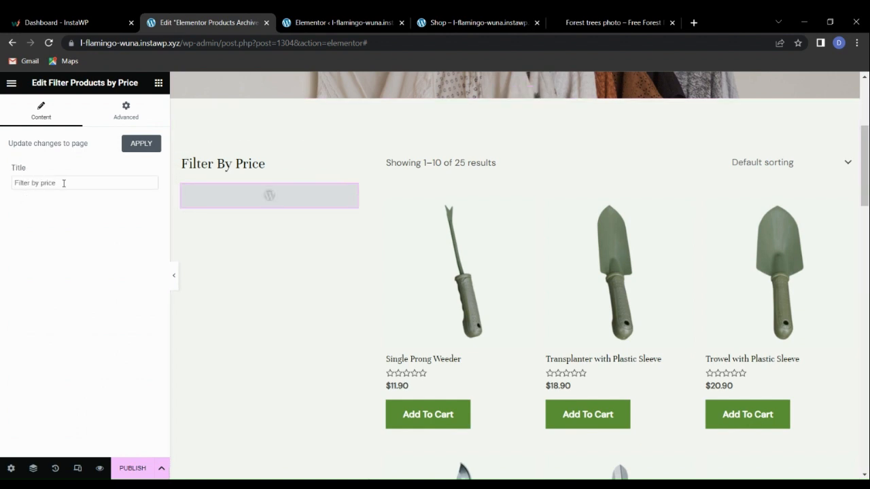
pyautogui.moveTo(63, 183); pyautogui.dragTo(12, 184)
pyautogui.press('BackSpace')
# - Give the price filter container a solid light grey background color and preview it without the editing controls
pyautogui.click(180, 153)
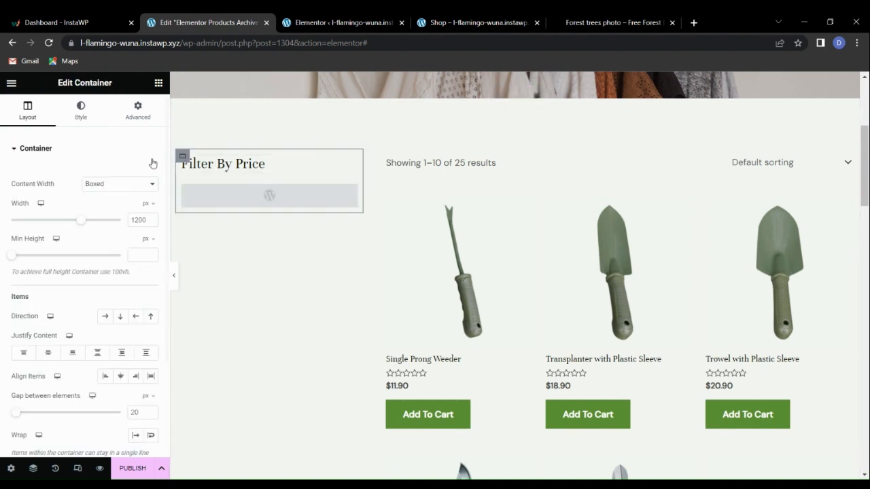
pyautogui.click(93, 120)
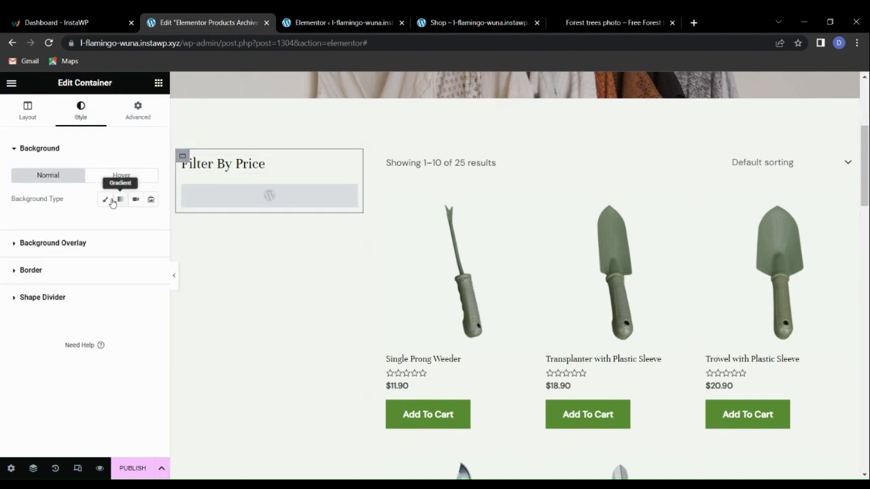
pyautogui.click(105, 200)
pyautogui.click(150, 226)
pyautogui.moveTo(159, 315); pyautogui.dragTo(85, 276)
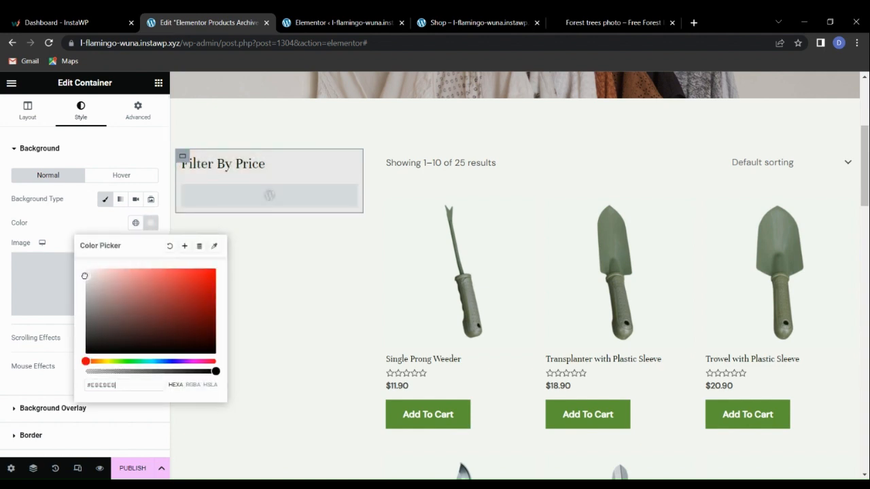
pyautogui.click(182, 157)
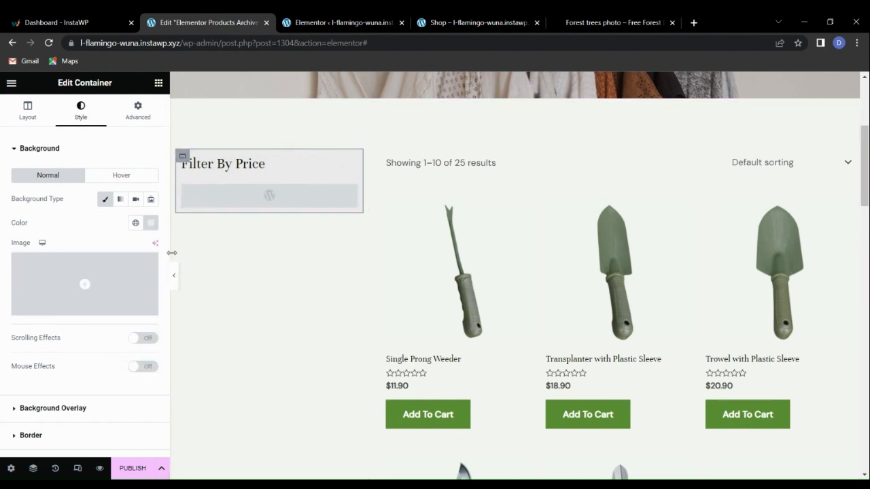
pyautogui.click(174, 276)
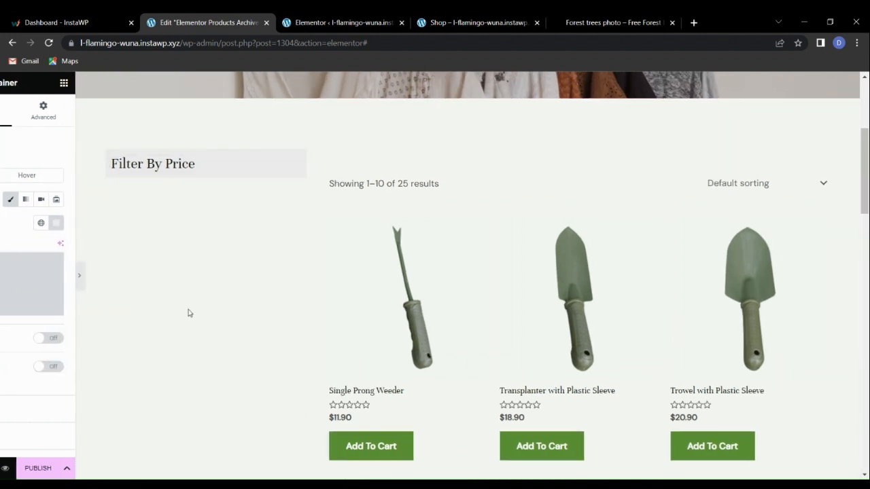
pyautogui.click(2, 277)
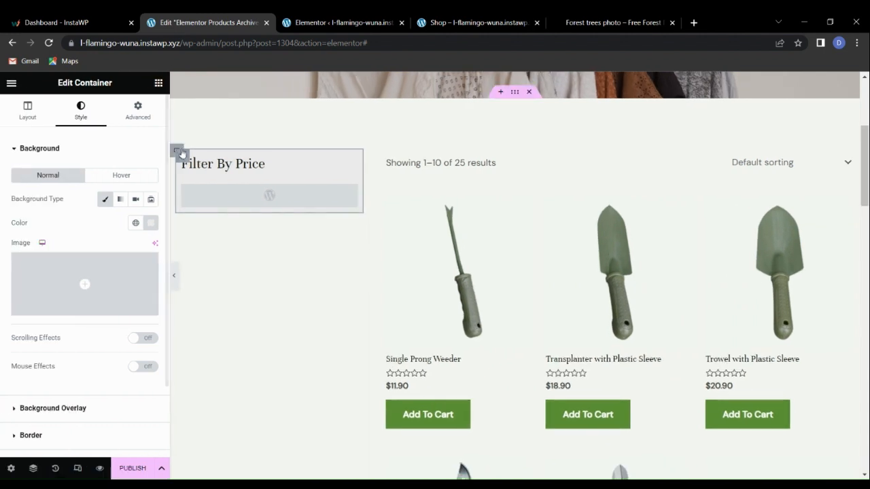
# - Set the price filter container's margin to 10 px on all four sides
pyautogui.click(138, 110)
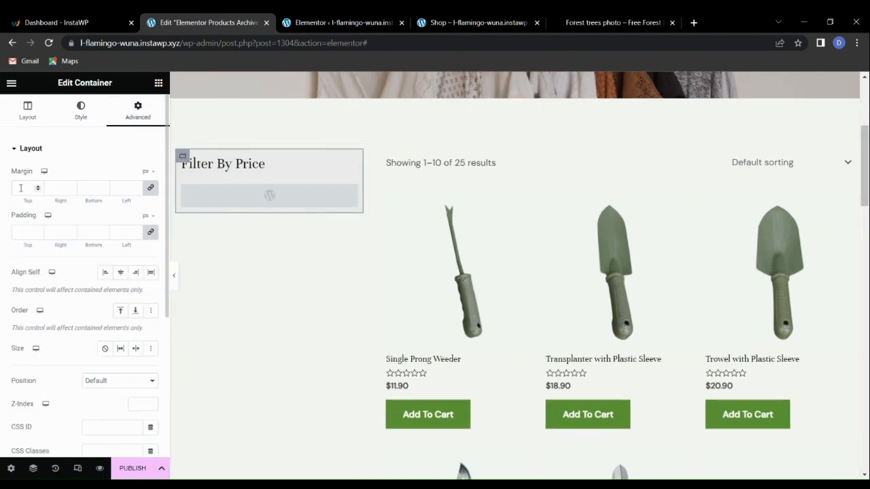
pyautogui.click(22, 190)
pyautogui.write('10')
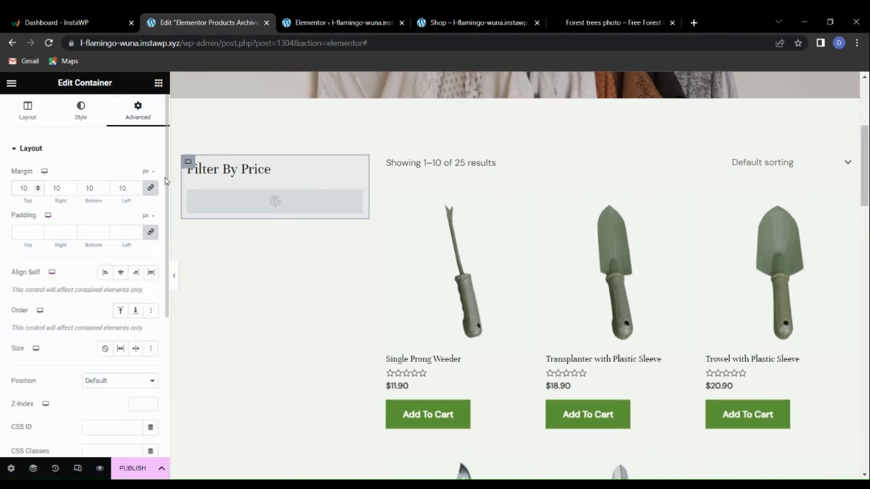
# - Duplicate the price filter container and change the copy's heading to "Filter By Categories"
pyautogui.rightClick(189, 163)
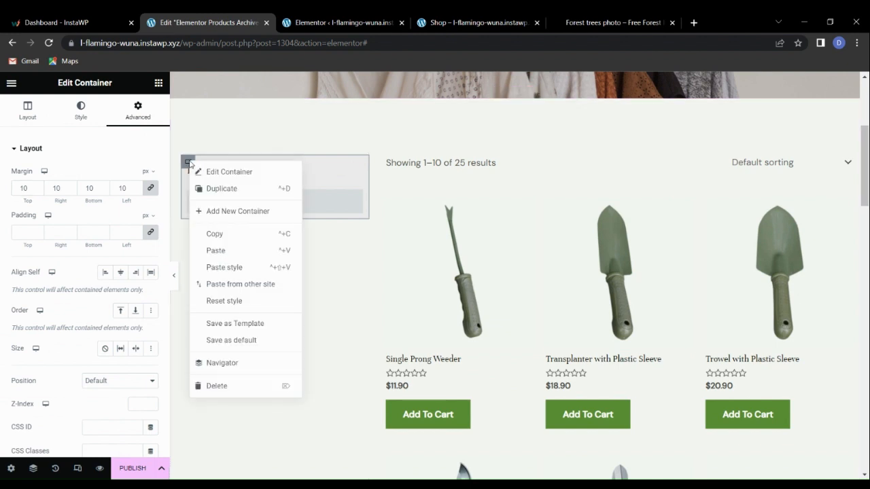
pyautogui.click(210, 190)
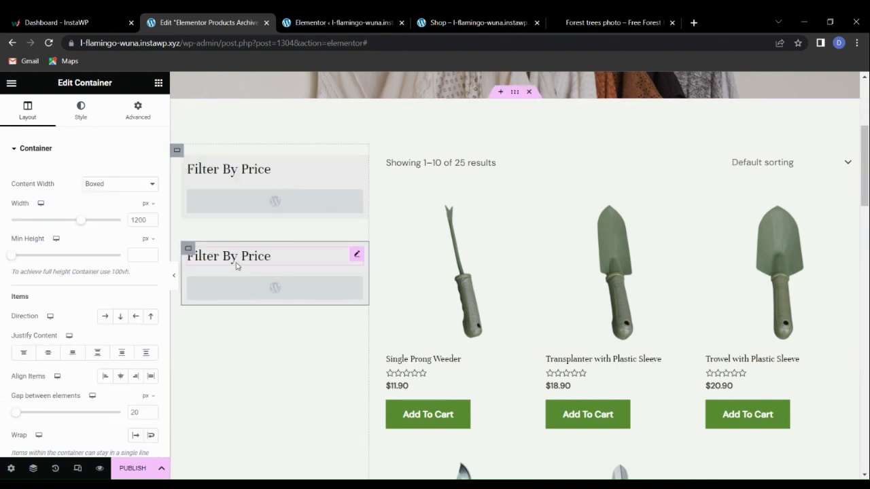
pyautogui.click(235, 264)
pyautogui.click(66, 203)
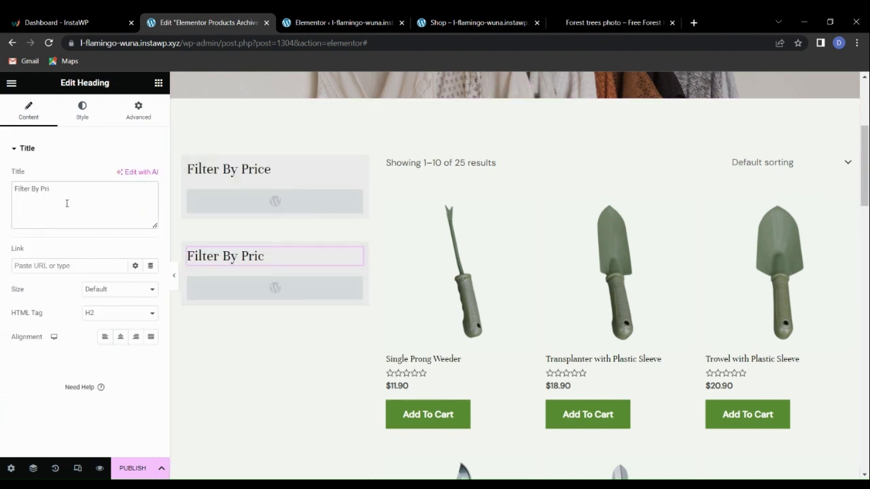
pyautogui.write('Categories')
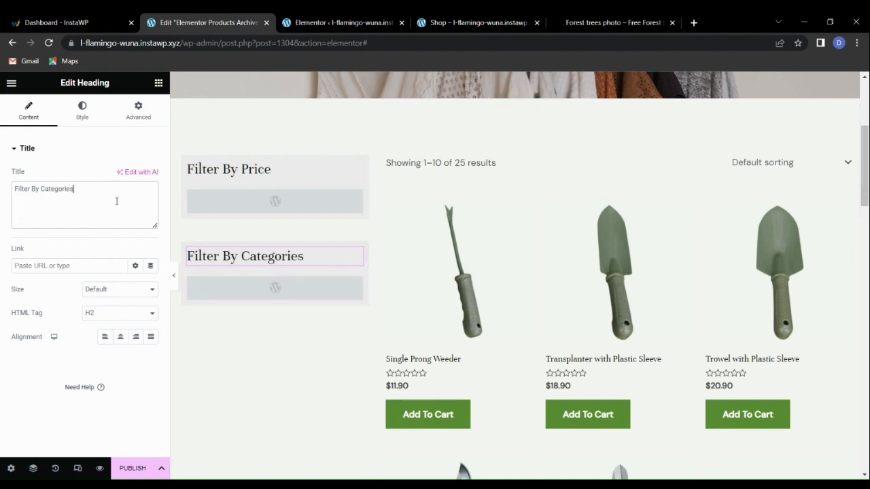
# - Replace the Filter Products by Price widget under the "Filter By Categories" heading with the WordPress Product Categories widget
pyautogui.click(350, 287)
pyautogui.rightClick(270, 273)
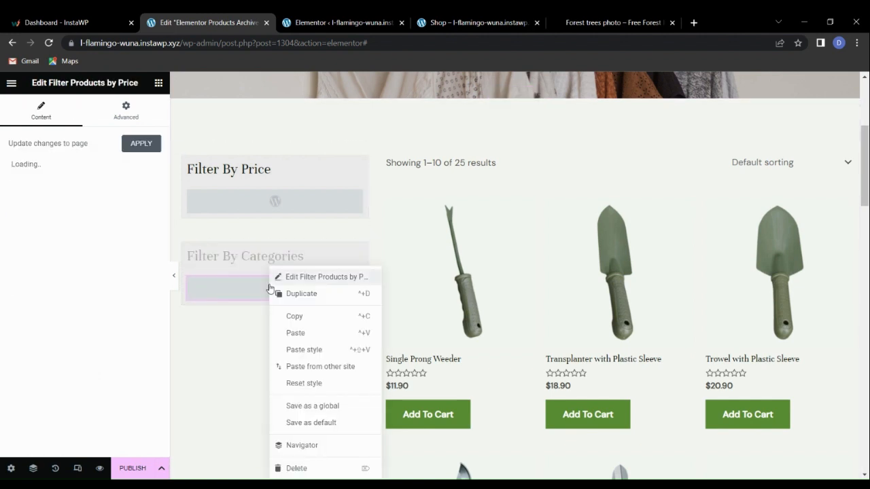
pyautogui.click(295, 468)
pyautogui.scroll(-15, 72, 337)
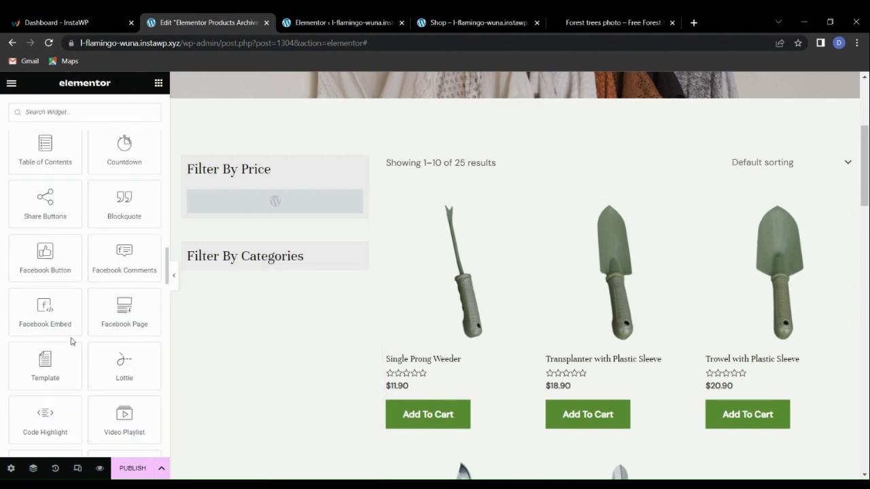
pyautogui.scroll(-10, 72, 345)
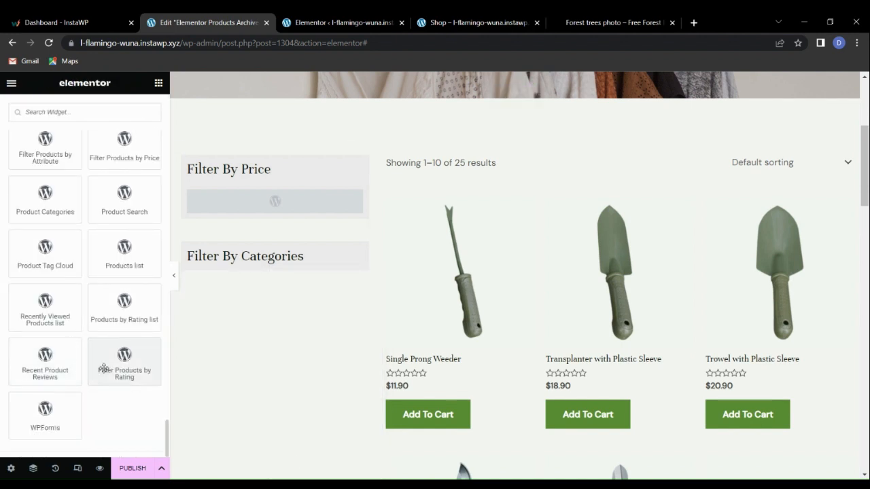
pyautogui.scroll(1, 79, 370)
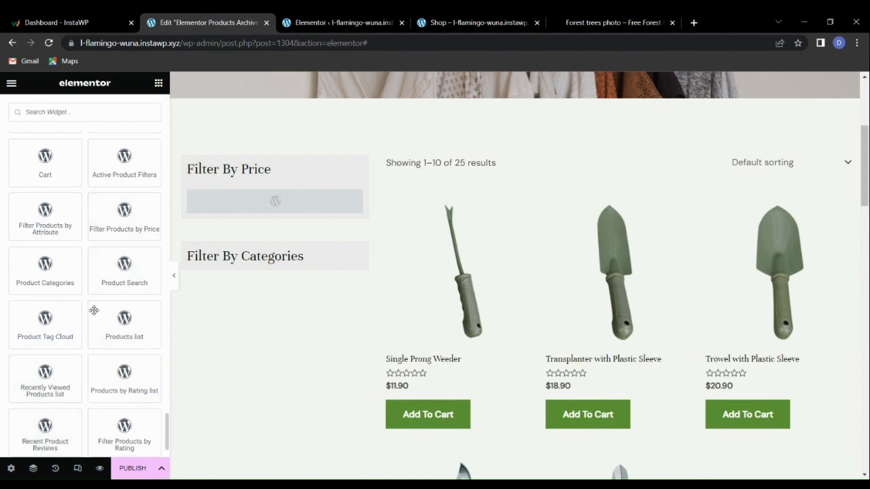
pyautogui.moveTo(54, 280); pyautogui.dragTo(260, 268)
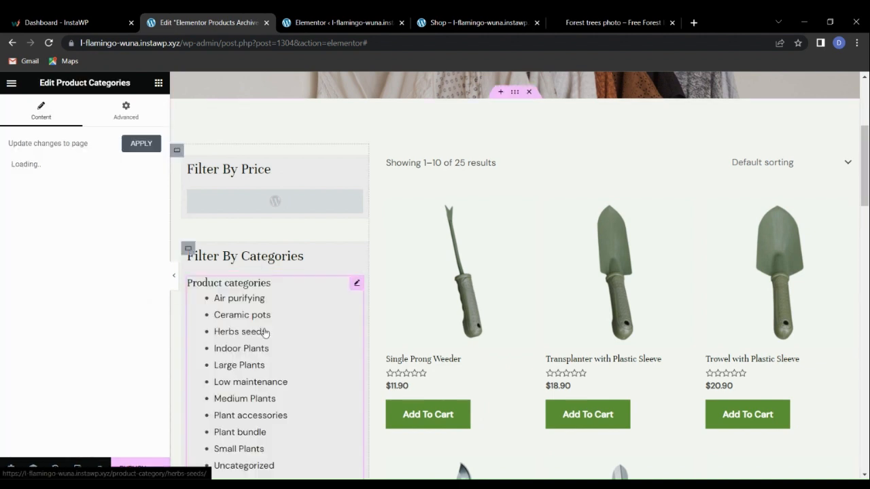
# - Clear the default title of the Product Categories widget
pyautogui.scroll(-2, 284, 361)
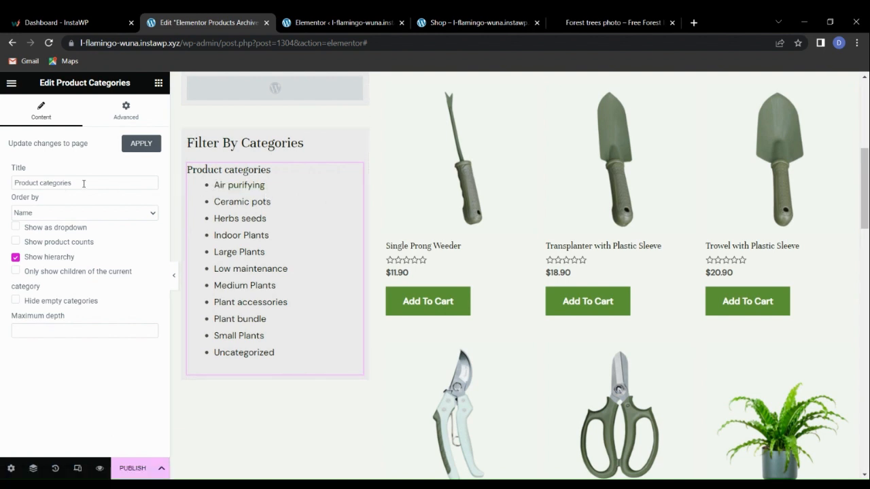
pyautogui.moveTo(83, 183); pyautogui.dragTo(3, 187)
pyautogui.press('BackSpace')
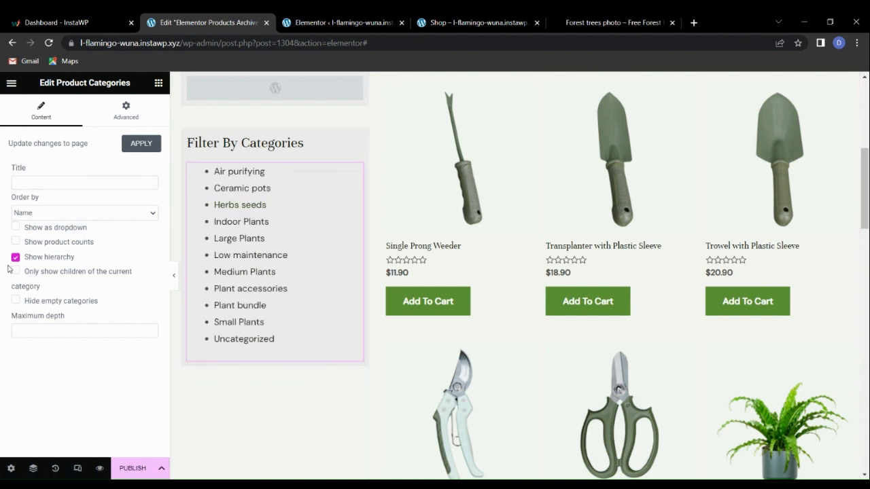
# - Try the Hide empty categories and Show as dropdown options on the Product Categories widget
pyautogui.click(16, 301)
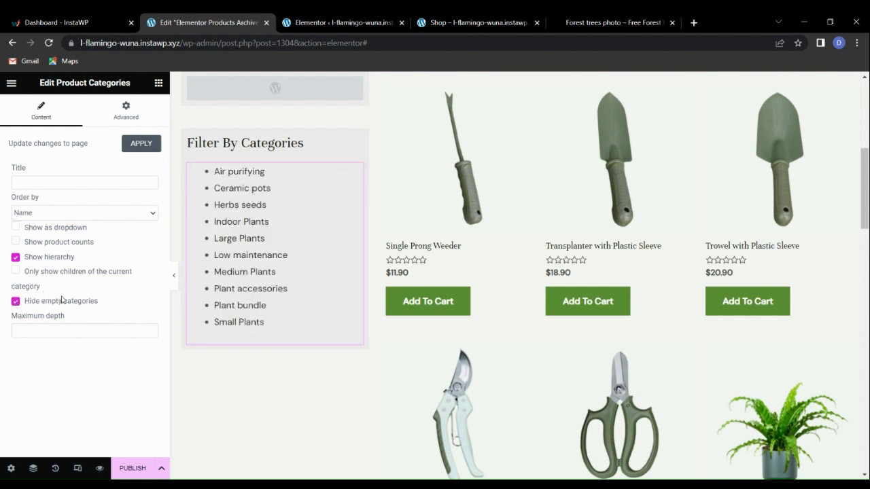
pyautogui.click(16, 301)
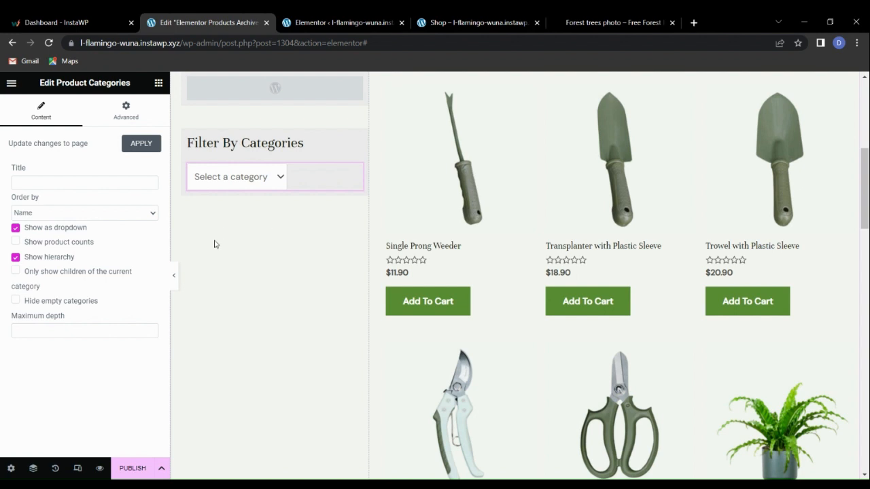
pyautogui.click(15, 228)
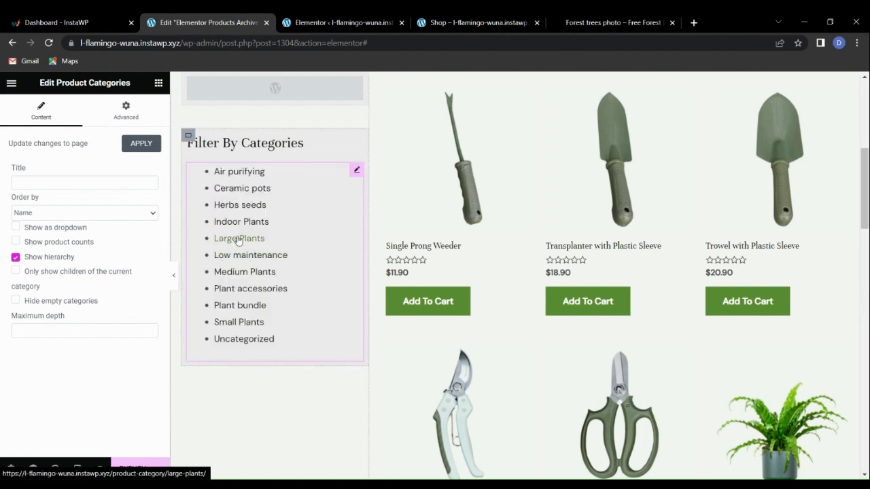
# - Duplicate the categories filter container and change the copy's heading to "Filter By Tags"
pyautogui.rightClick(189, 141)
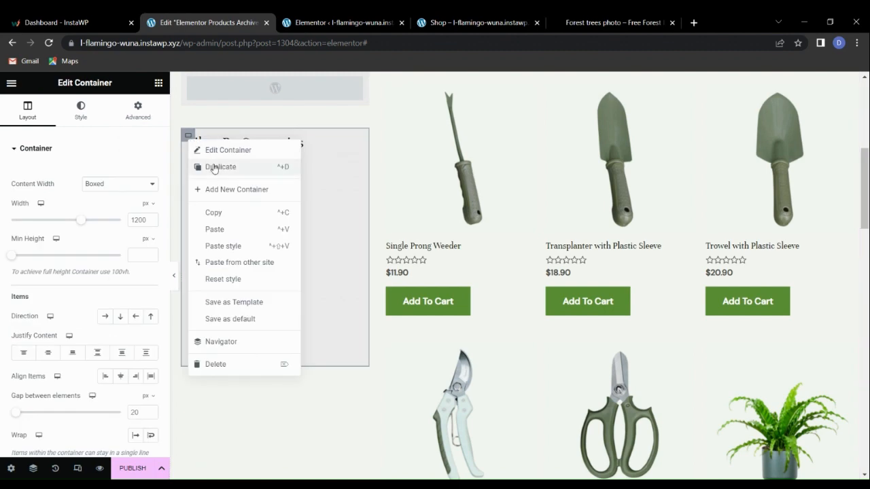
pyautogui.click(221, 167)
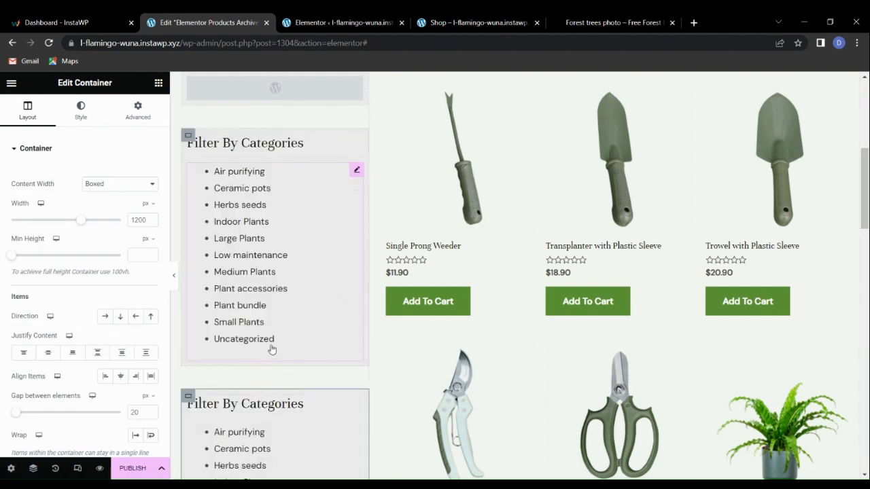
pyautogui.scroll(-3, 271, 345)
pyautogui.click(272, 234)
pyautogui.moveTo(77, 189); pyautogui.dragTo(1, 195)
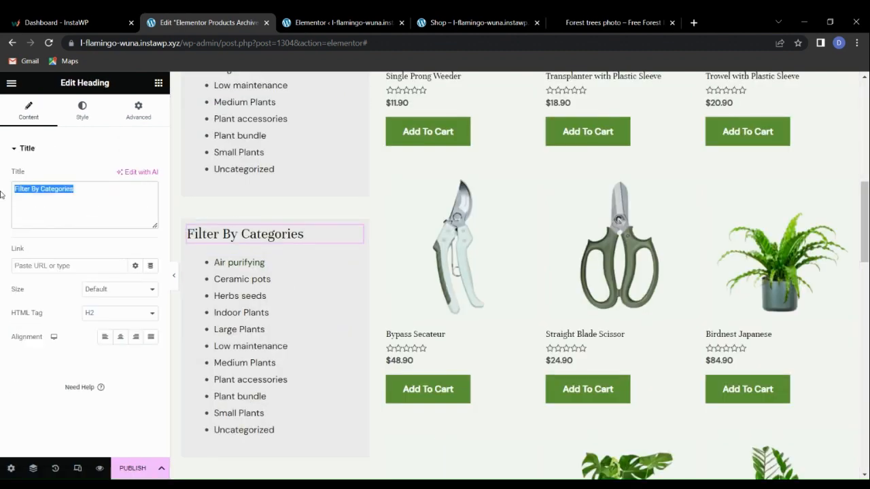
pyautogui.write('Filter By')
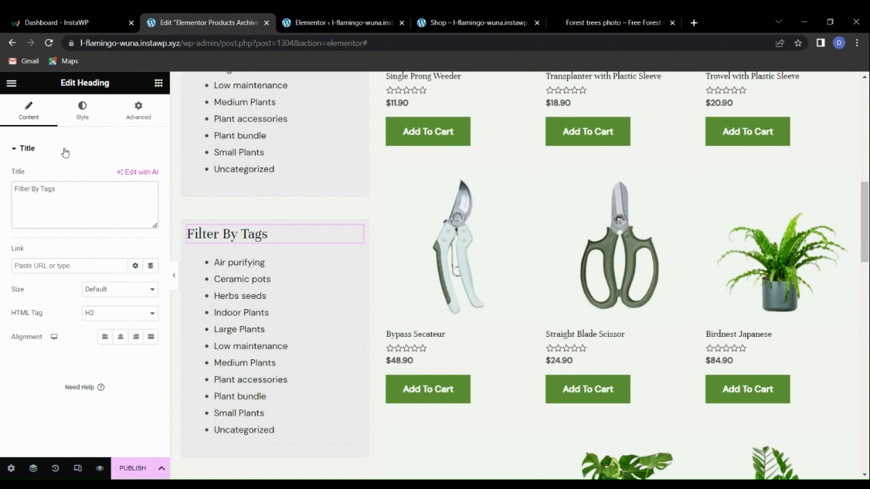
# - Replace the Product Categories widget under the "Filter By Tags" heading with a Filter Products by Attribute widget and open its settings
pyautogui.click(158, 83)
pyautogui.scroll(-10, 64, 316)
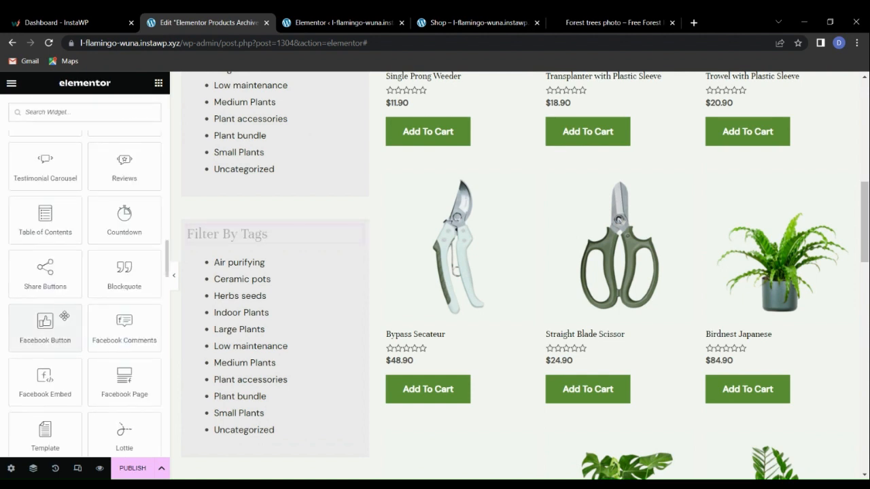
pyautogui.scroll(-15, 64, 317)
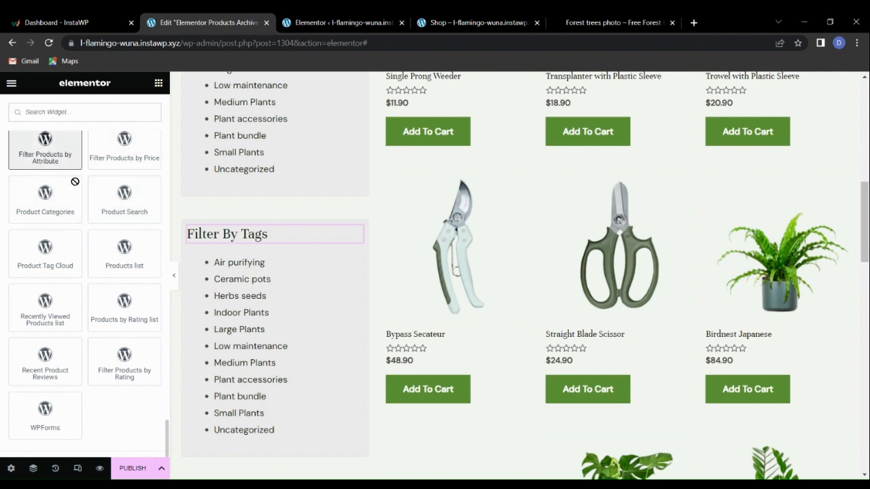
pyautogui.moveTo(53, 162); pyautogui.dragTo(270, 282)
pyautogui.rightClick(286, 285)
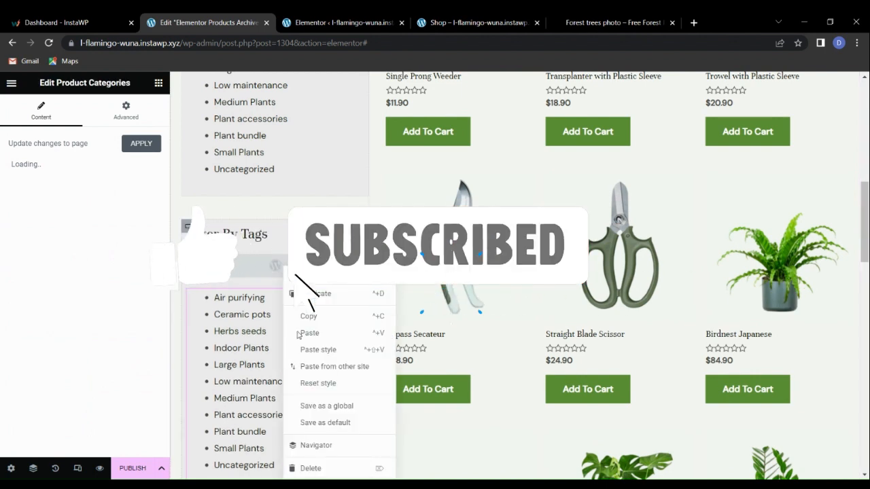
pyautogui.click(321, 468)
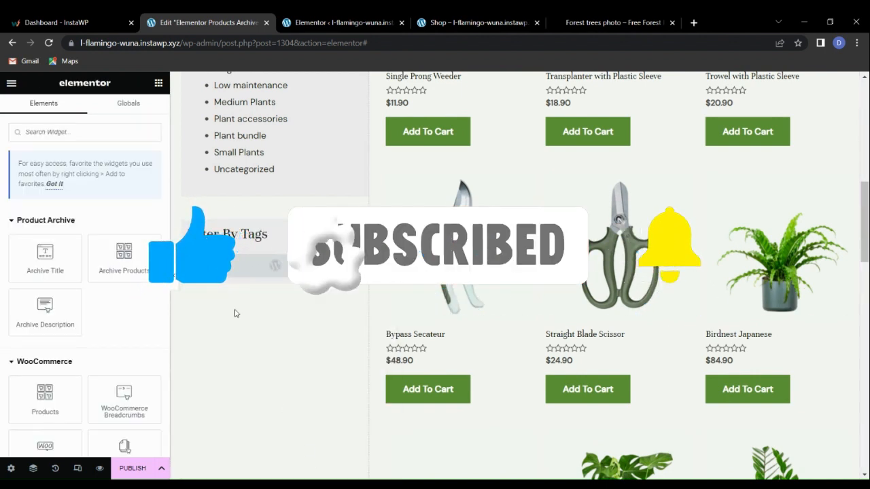
pyautogui.click(241, 272)
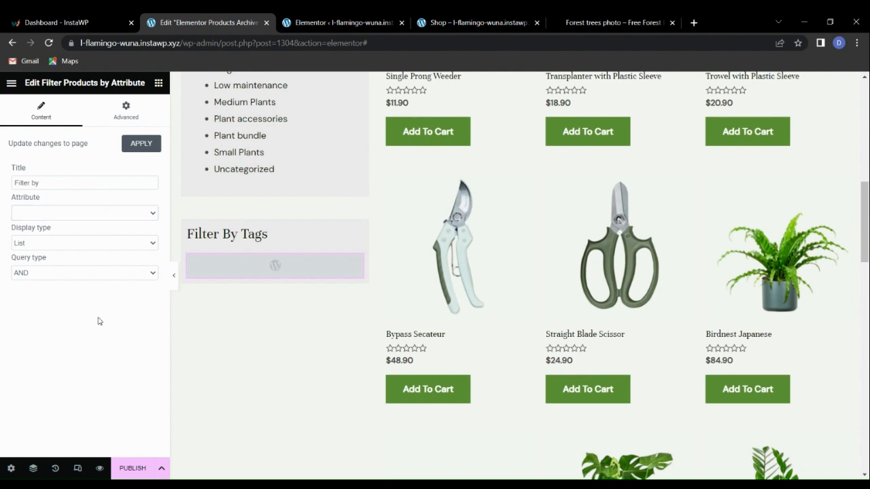
# - Change the "Filter By Tags" heading to "Filter By Ratings" and add the WordPress Filter Products by Rating widget below it
pyautogui.click(254, 237)
pyautogui.click(76, 199)
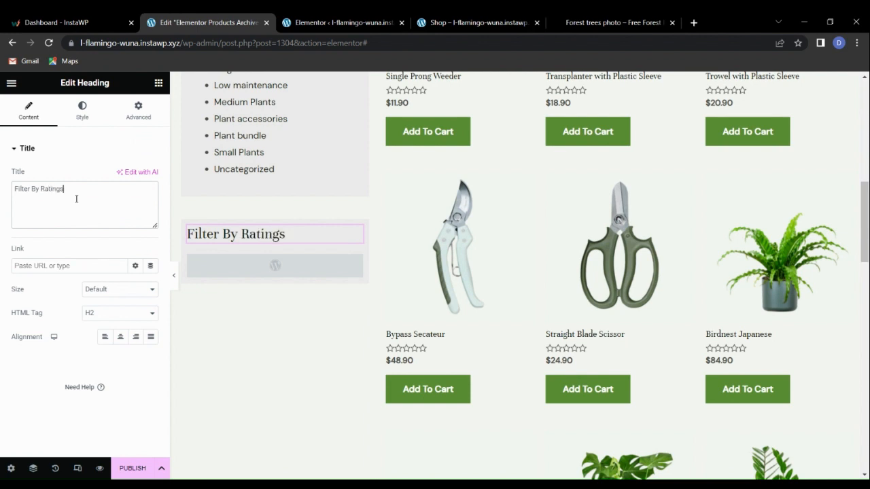
pyautogui.click(158, 83)
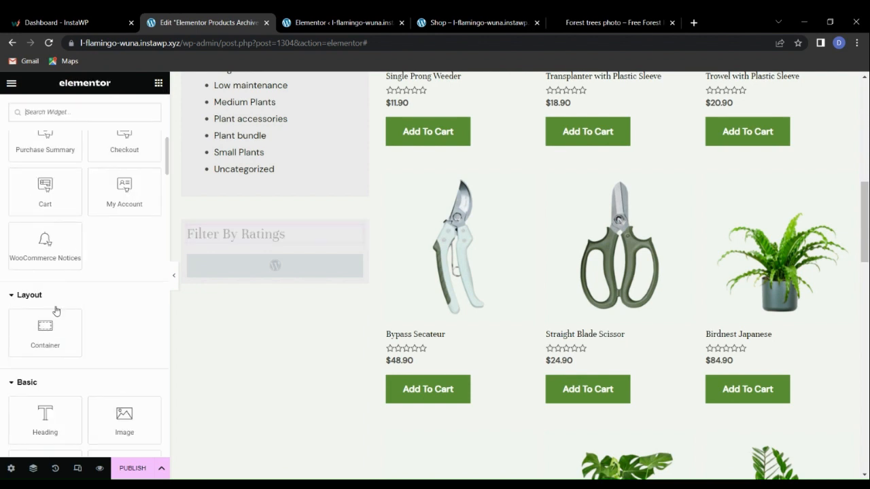
pyautogui.scroll(-15, 55, 307)
pyautogui.scroll(-10, 57, 342)
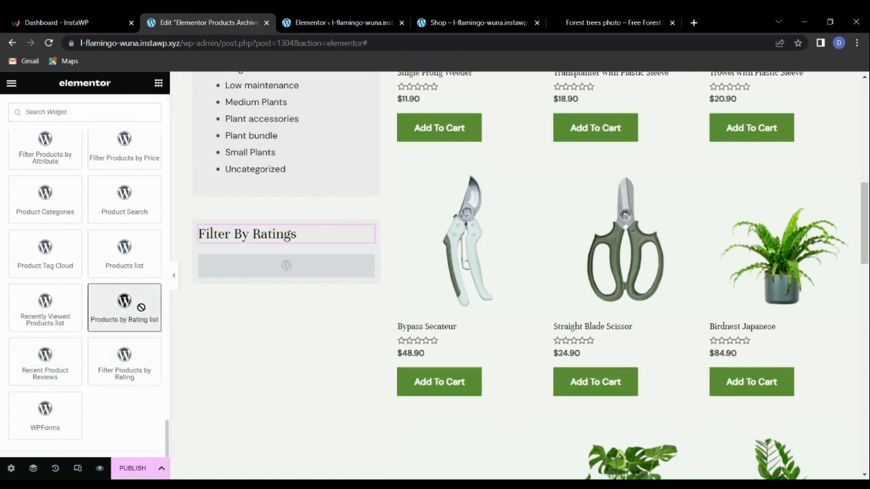
pyautogui.moveTo(107, 383); pyautogui.dragTo(242, 268)
pyautogui.rightClick(248, 306)
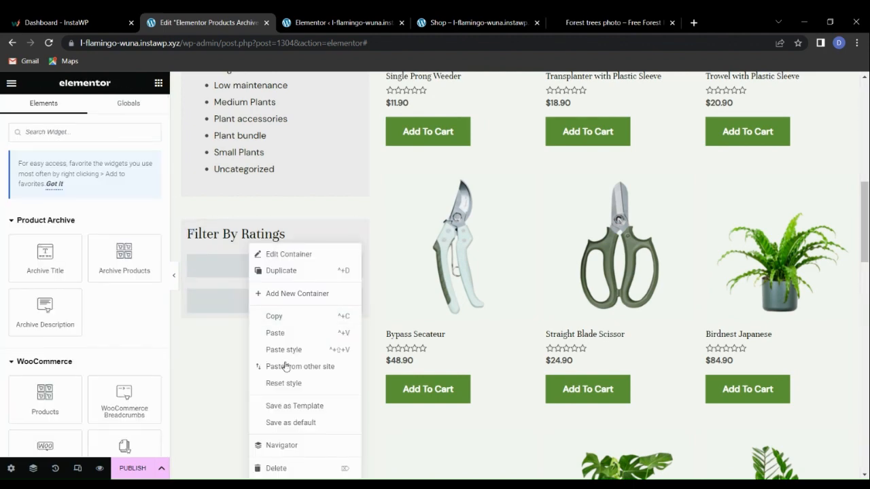
pyautogui.click(288, 468)
pyautogui.scroll(-5, 246, 331)
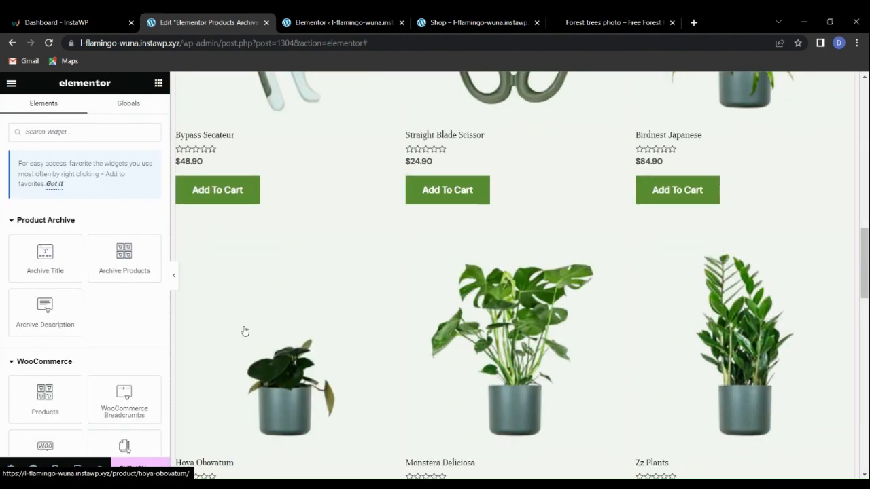
pyautogui.scroll(-3, 262, 324)
pyautogui.scroll(2, 261, 332)
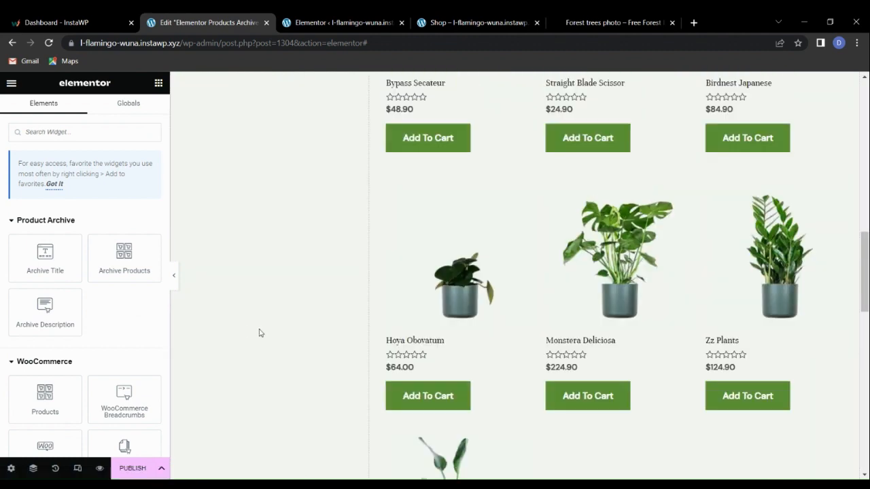
pyautogui.hotkey('ctrl', 'z')
# - Delete the Filter Products by Attribute widget from the ratings filter container
pyautogui.scroll(-2, 257, 345)
pyautogui.click(257, 358)
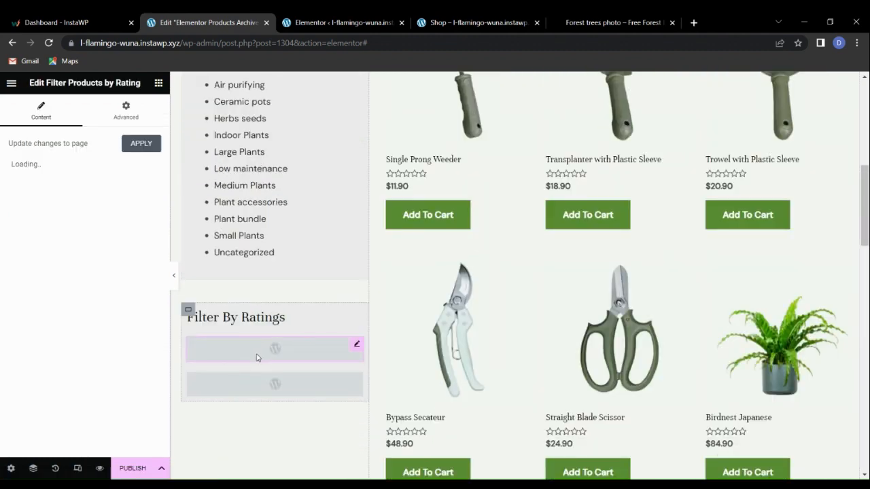
pyautogui.click(260, 383)
pyautogui.rightClick(260, 383)
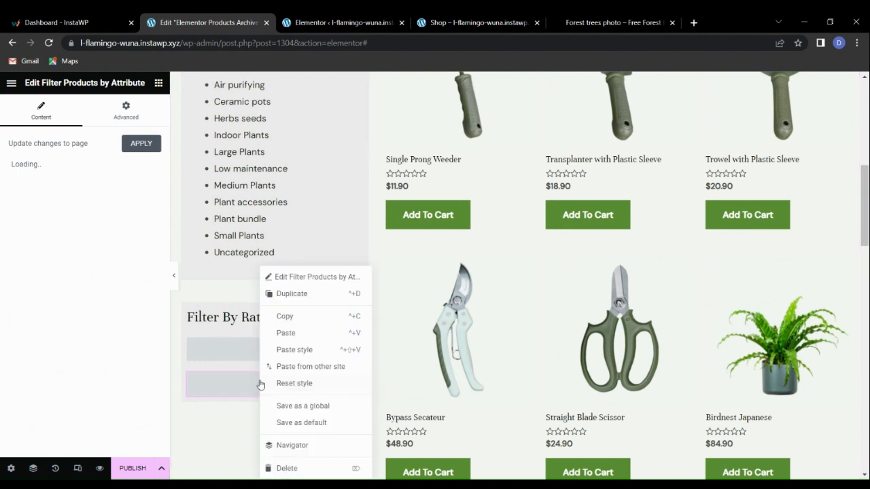
pyautogui.click(287, 468)
# - Clear the default title of the Filter Products by Rating widget
pyautogui.click(255, 361)
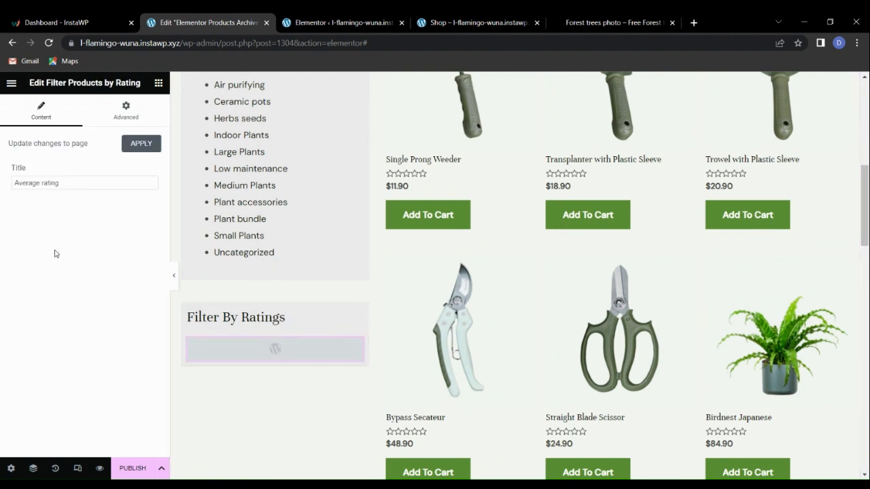
pyautogui.click(70, 182)
pyautogui.moveTo(69, 184); pyautogui.dragTo(1, 173)
pyautogui.press('BackSpace')
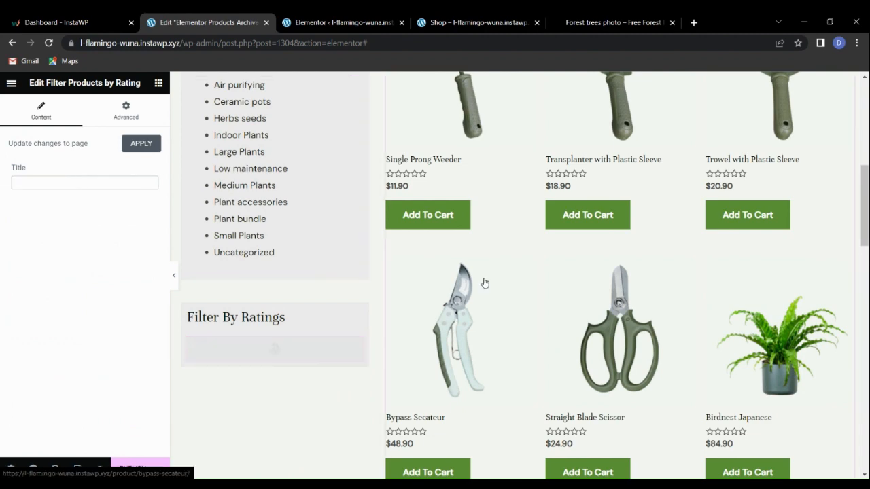
# - Publish the template with a display condition that includes All Product Archives
pyautogui.scroll(3, 479, 289)
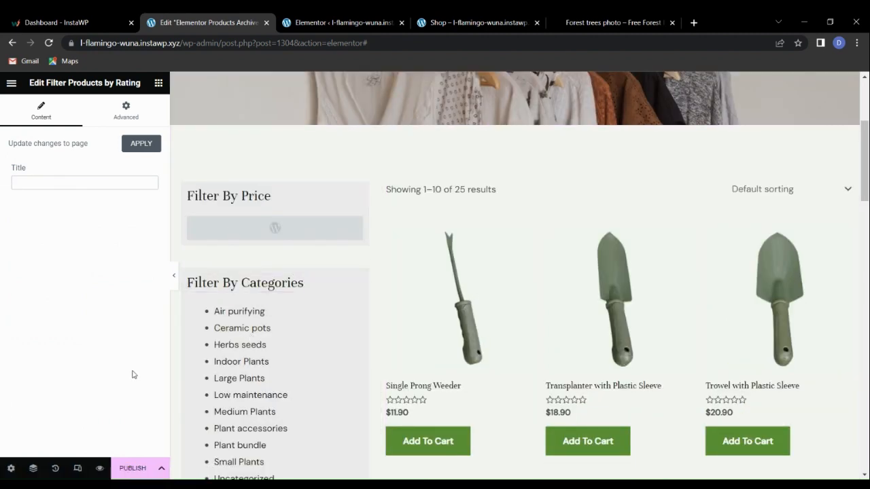
pyautogui.click(136, 468)
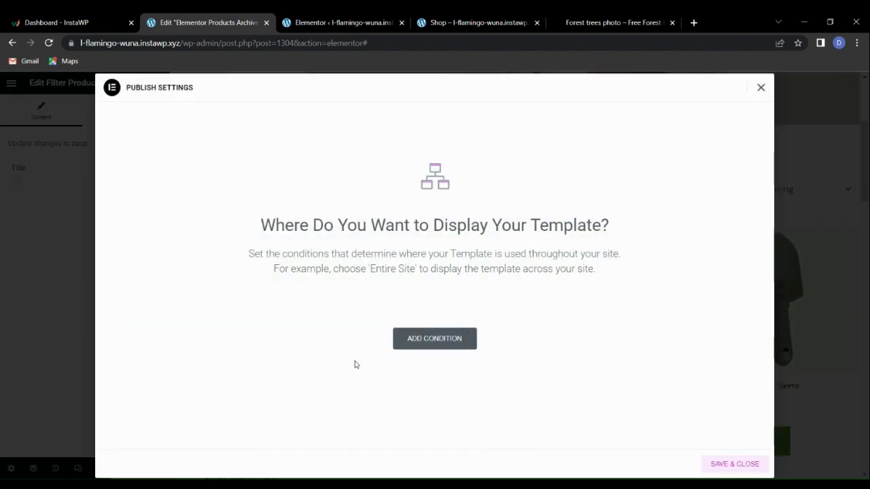
pyautogui.click(435, 340)
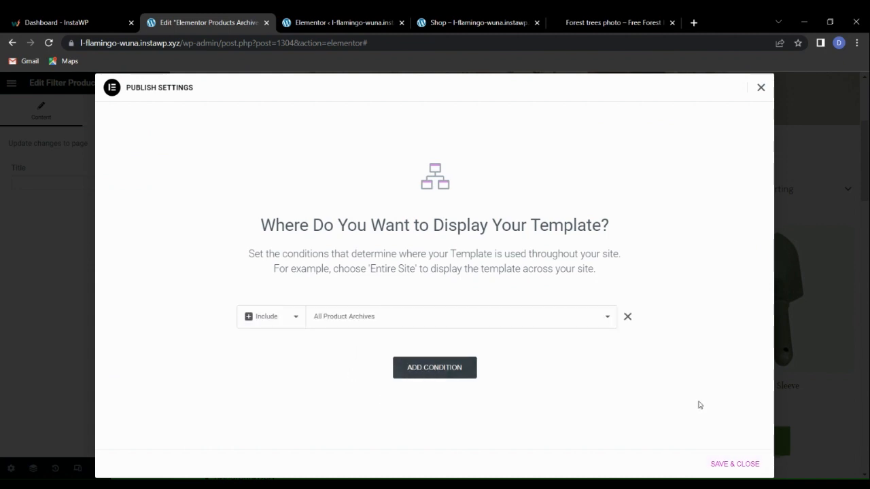
pyautogui.click(748, 465)
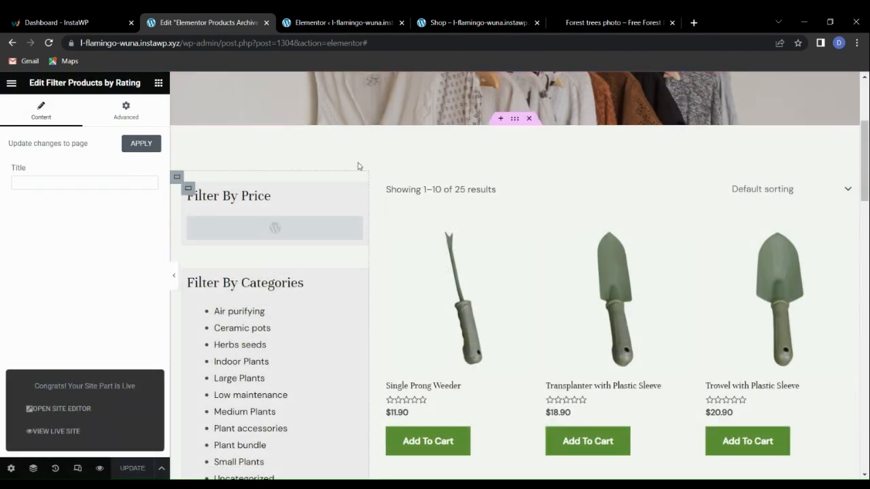
# - Reload the live shop page and examine its banner, price, category and rating filters, and products grid
pyautogui.click(459, 19)
pyautogui.scroll(3, 13, 183)
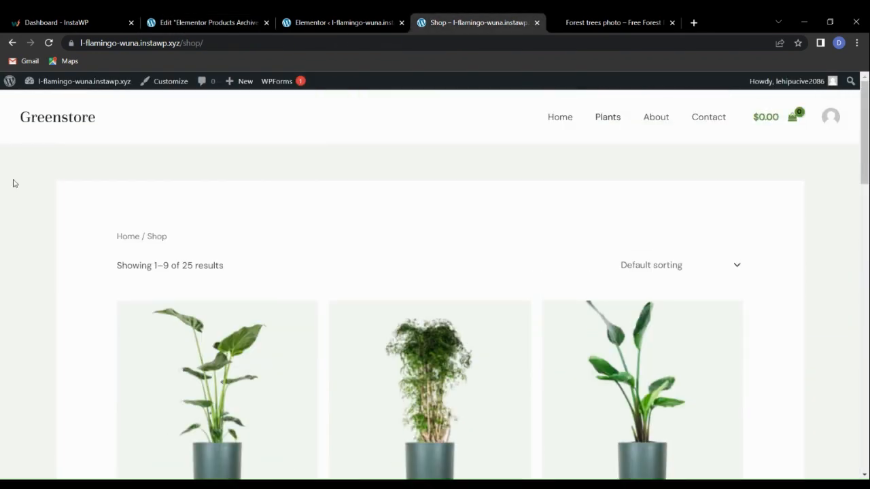
pyautogui.click(47, 43)
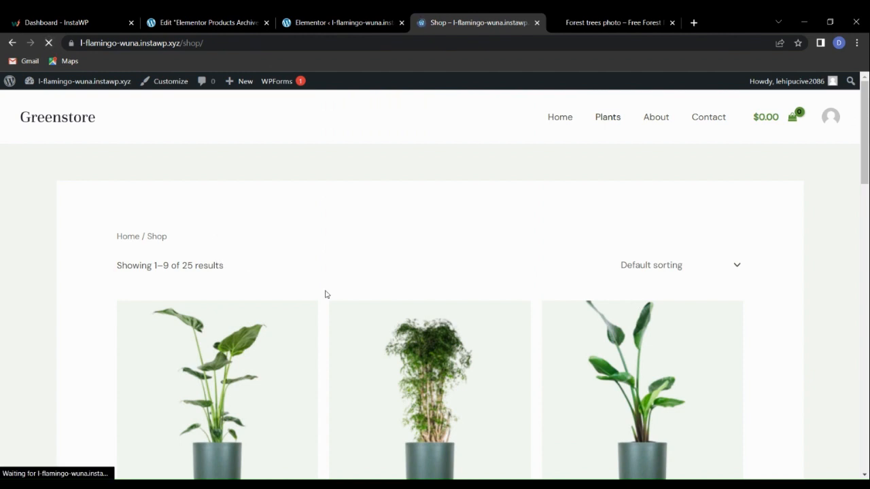
pyautogui.scroll(-5, 323, 299)
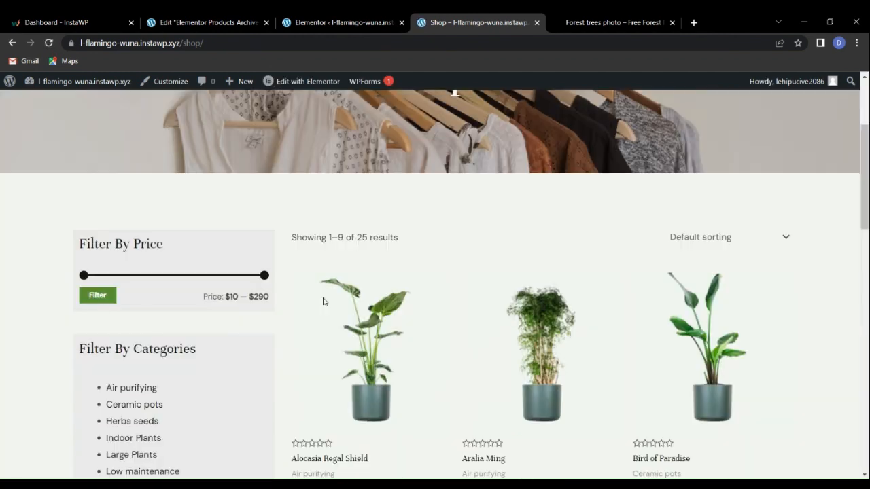
pyautogui.scroll(-3, 323, 303)
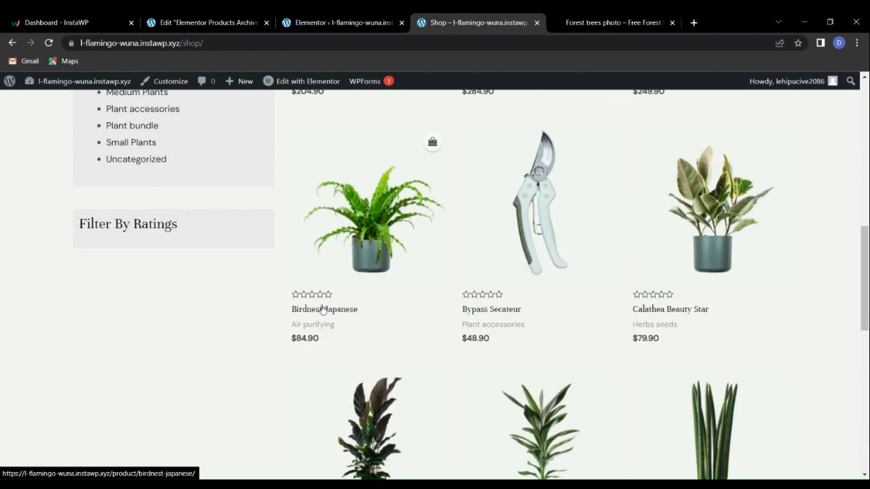
pyautogui.scroll(5, 322, 307)
pyautogui.scroll(4, 322, 311)
pyautogui.scroll(-4, 374, 293)
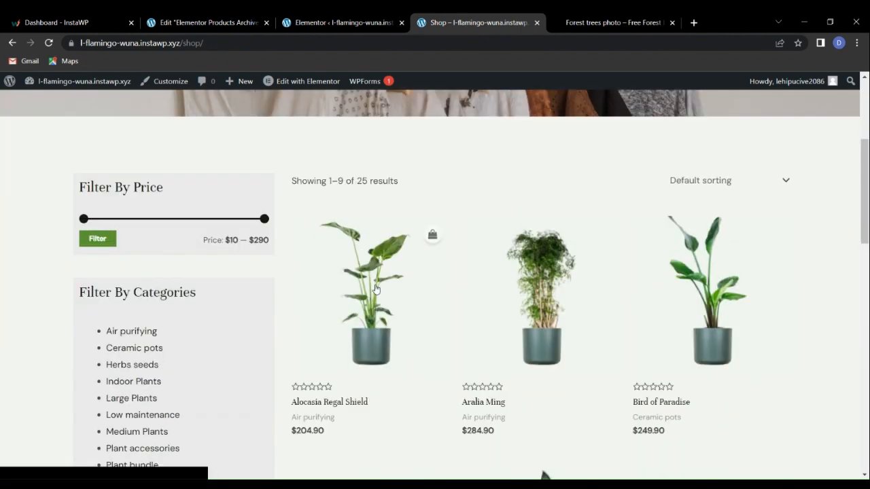
pyautogui.scroll(-2, 377, 319)
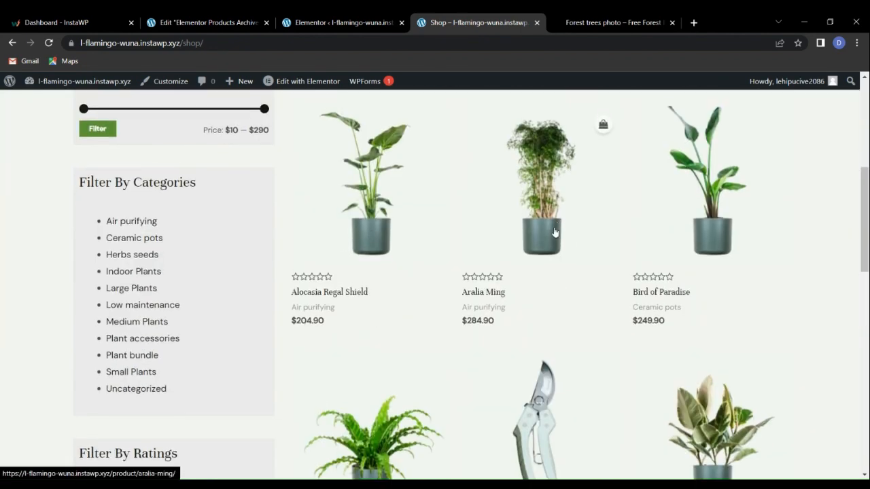
pyautogui.scroll(3, 578, 272)
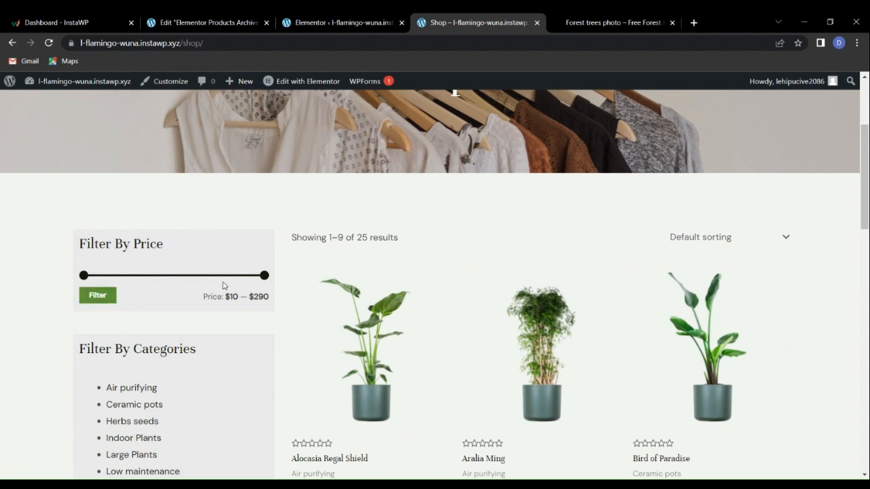
pyautogui.scroll(-3, 203, 324)
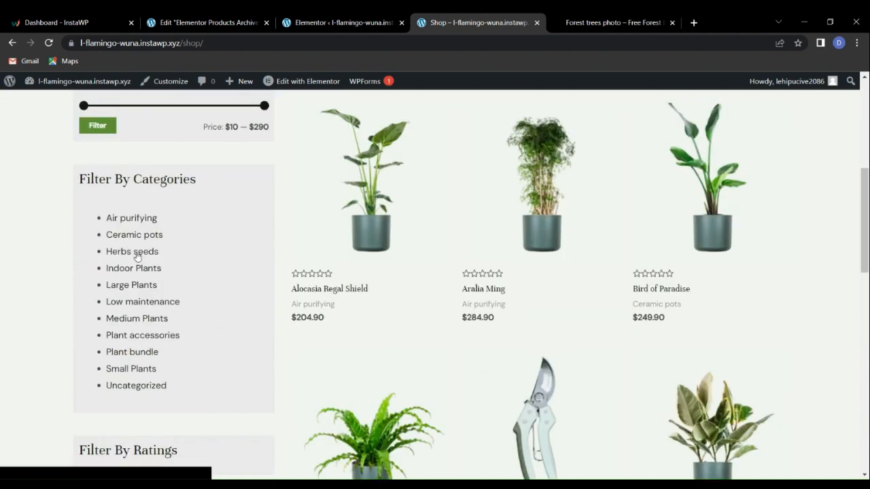
# - Open the Air purifying category from the shop page's category filter and examine the category page's layout
pyautogui.click(135, 218)
pyautogui.scroll(-4, 292, 313)
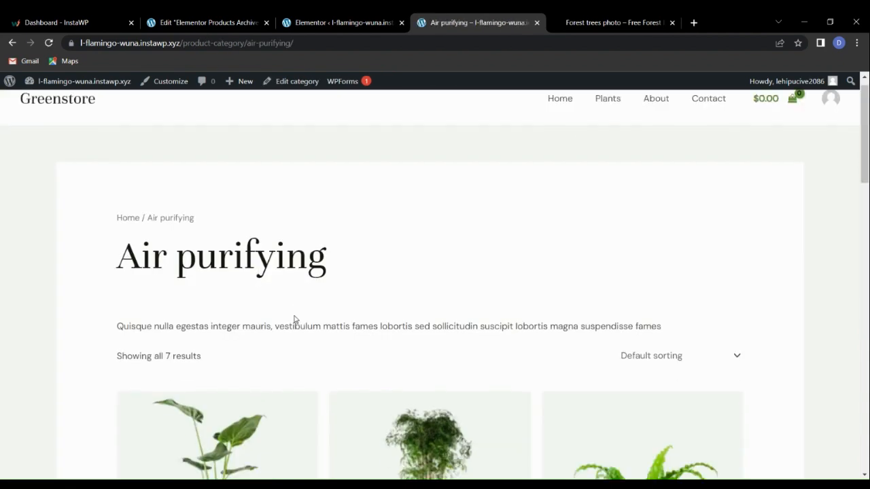
pyautogui.scroll(-4, 296, 308)
pyautogui.scroll(8, 295, 304)
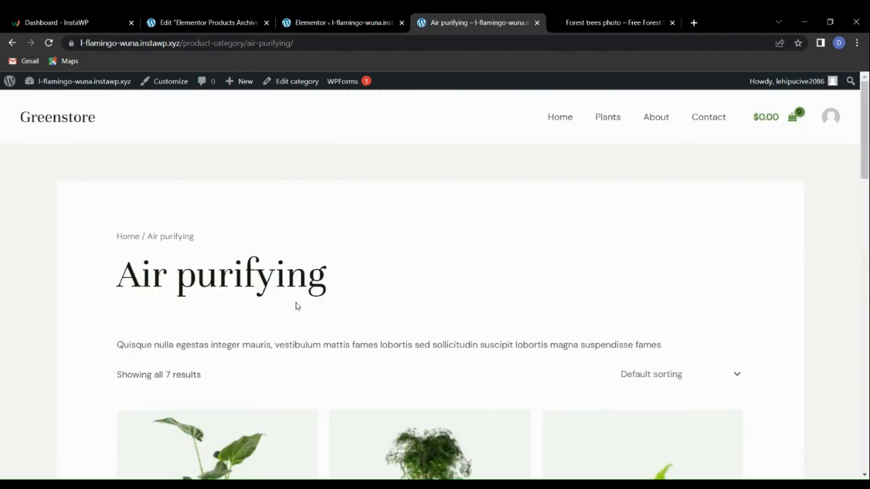
pyautogui.scroll(-3, 296, 306)
pyautogui.scroll(2, 296, 307)
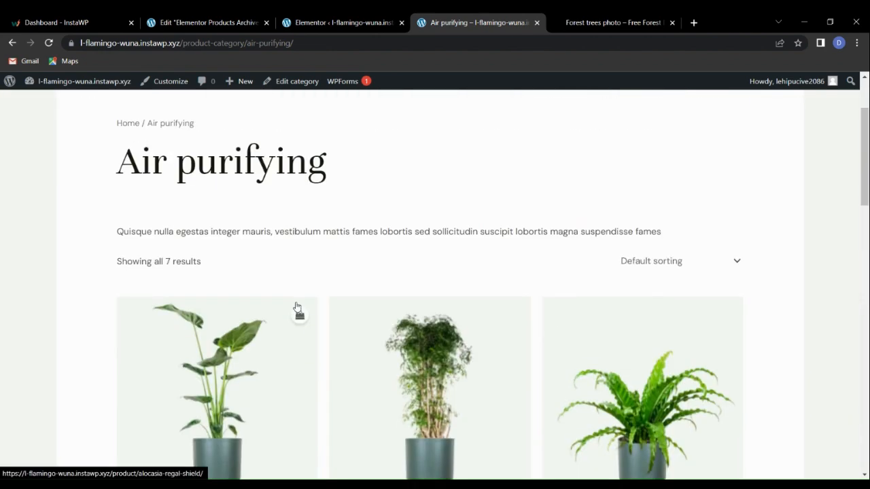
pyautogui.scroll(2, 296, 307)
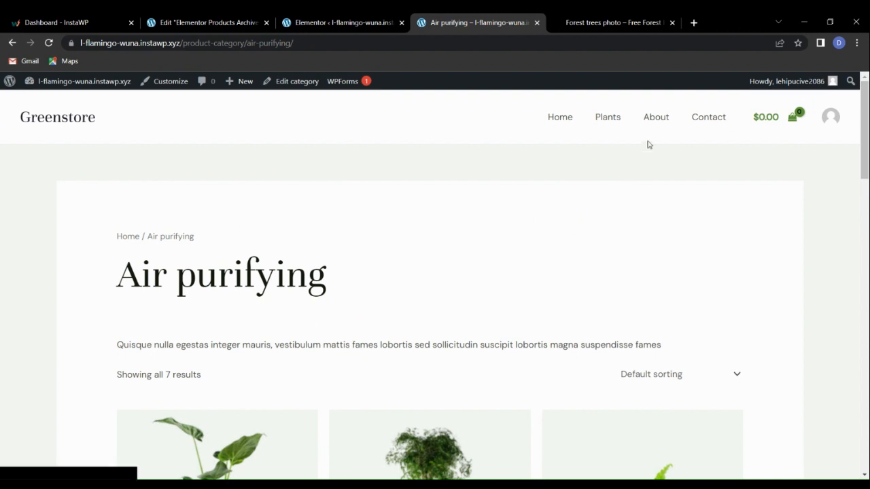
pyautogui.moveTo(182, 43); pyautogui.dragTo(375, 53)
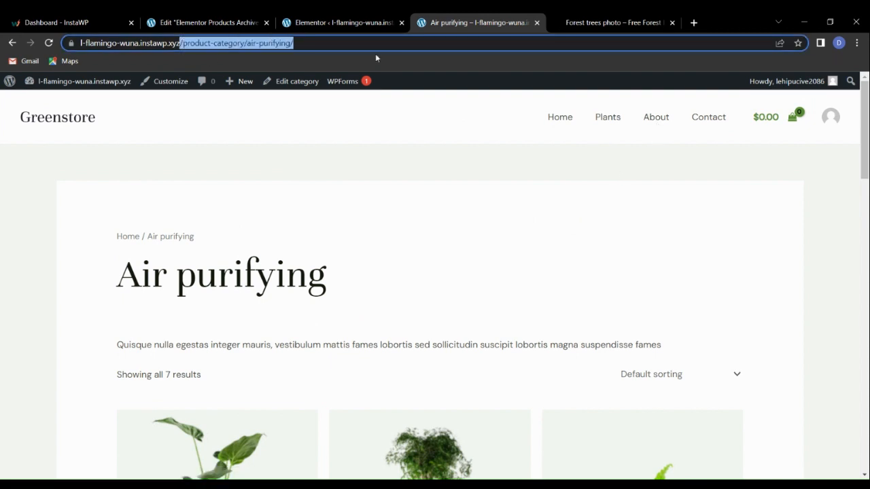
pyautogui.write('s')
pyautogui.write('hop')
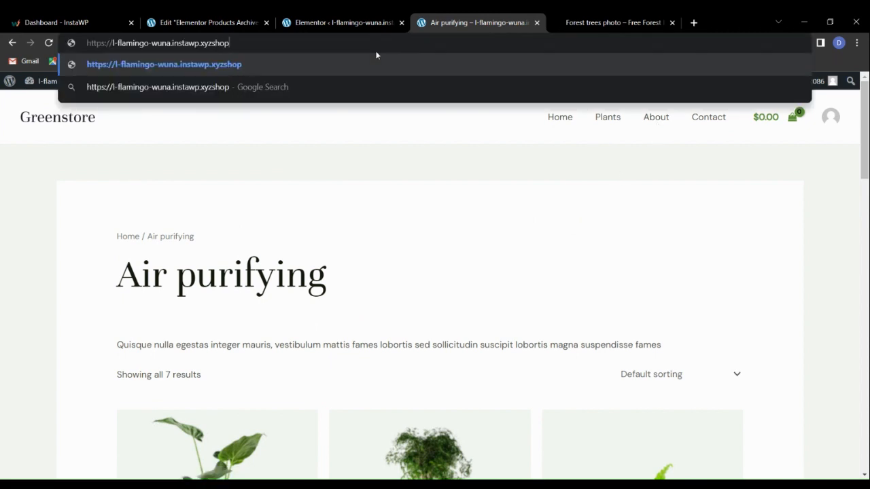
pyautogui.press('Return')
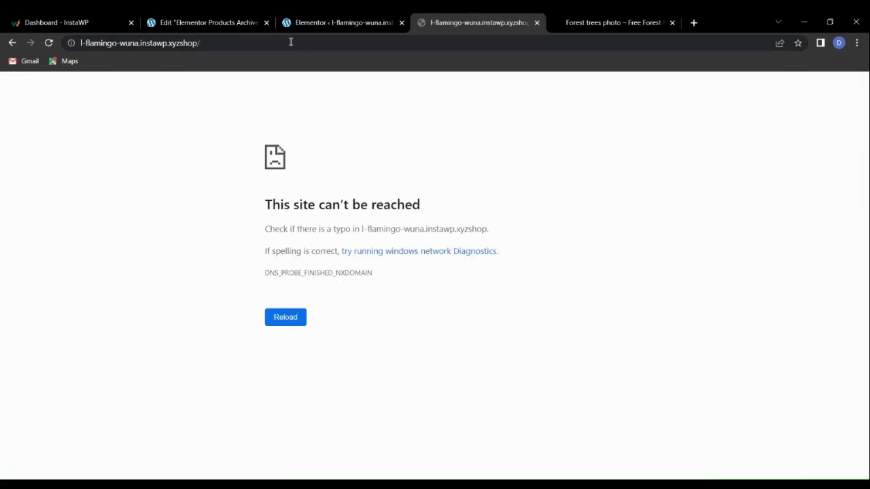
pyautogui.click(537, 24)
# - Open the live store from the WordPress admin in a new browser tab and view the price and category filters
pyautogui.click(218, 23)
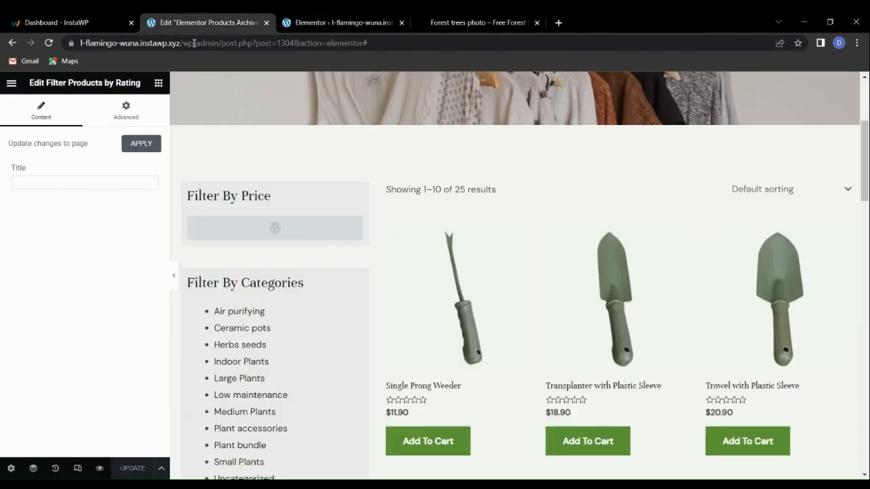
pyautogui.click(333, 22)
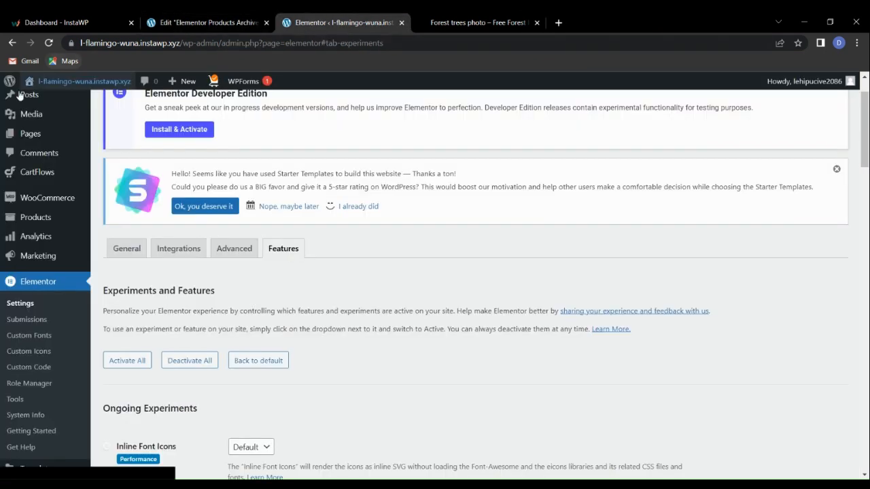
pyautogui.moveTo(47, 93)
pyautogui.rightClick(44, 114)
pyautogui.click(75, 122)
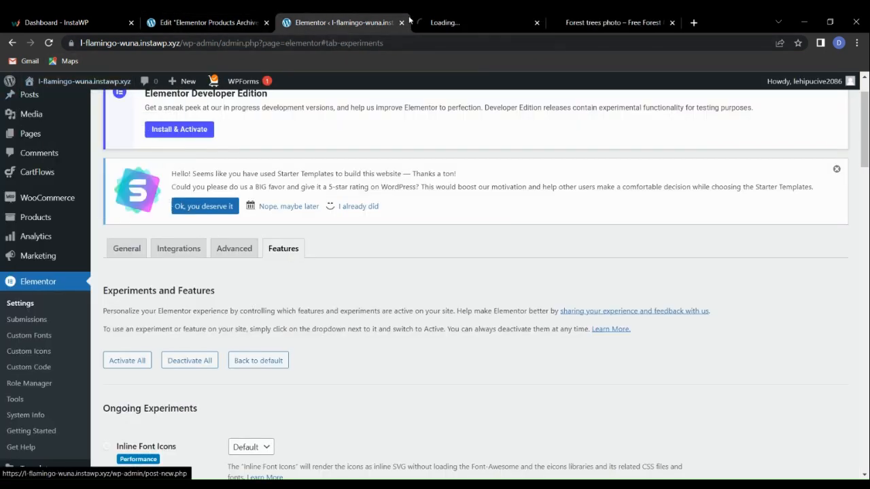
pyautogui.click(462, 23)
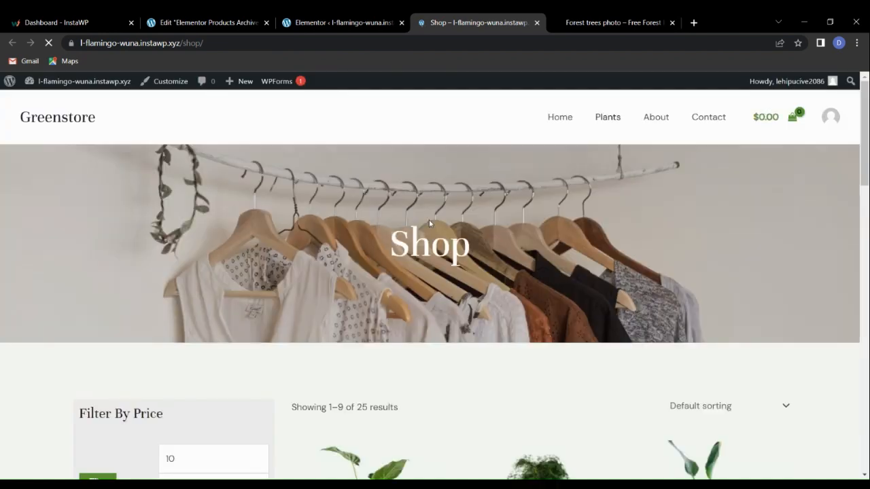
pyautogui.scroll(-3, 382, 271)
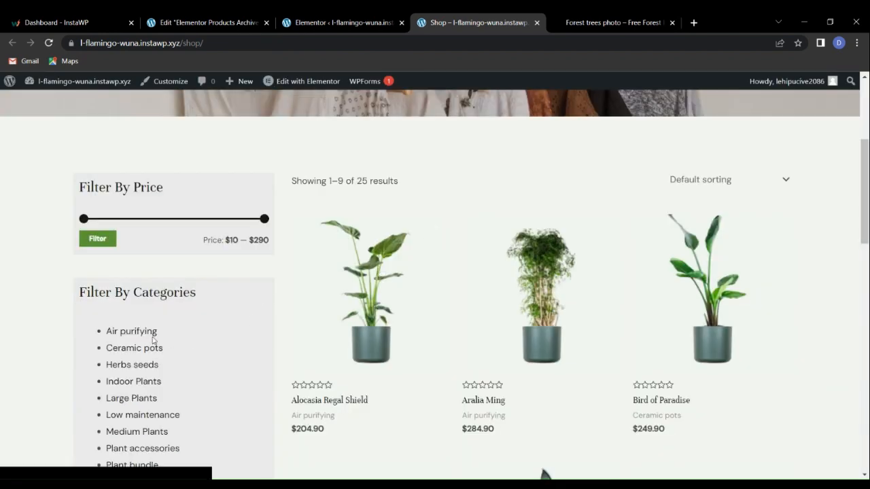